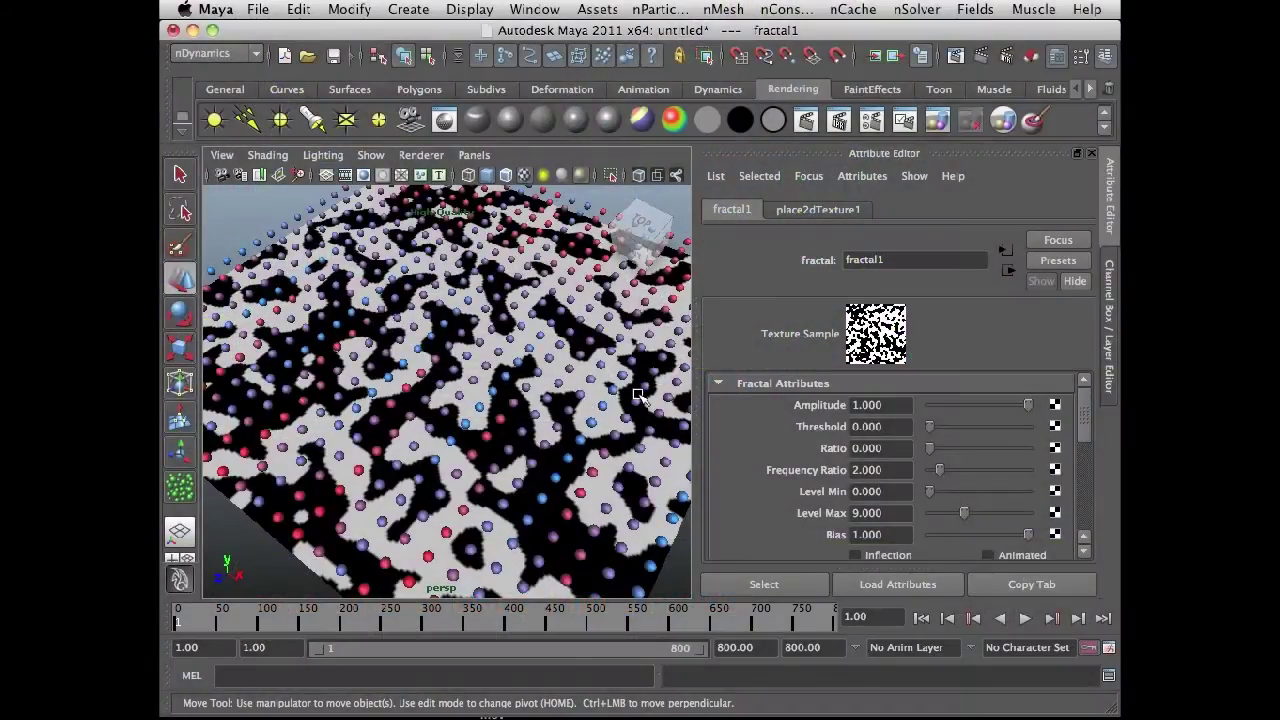
Step: Preview the particle simulation, then stop and rewind to frame 1
left_click(1025, 618)
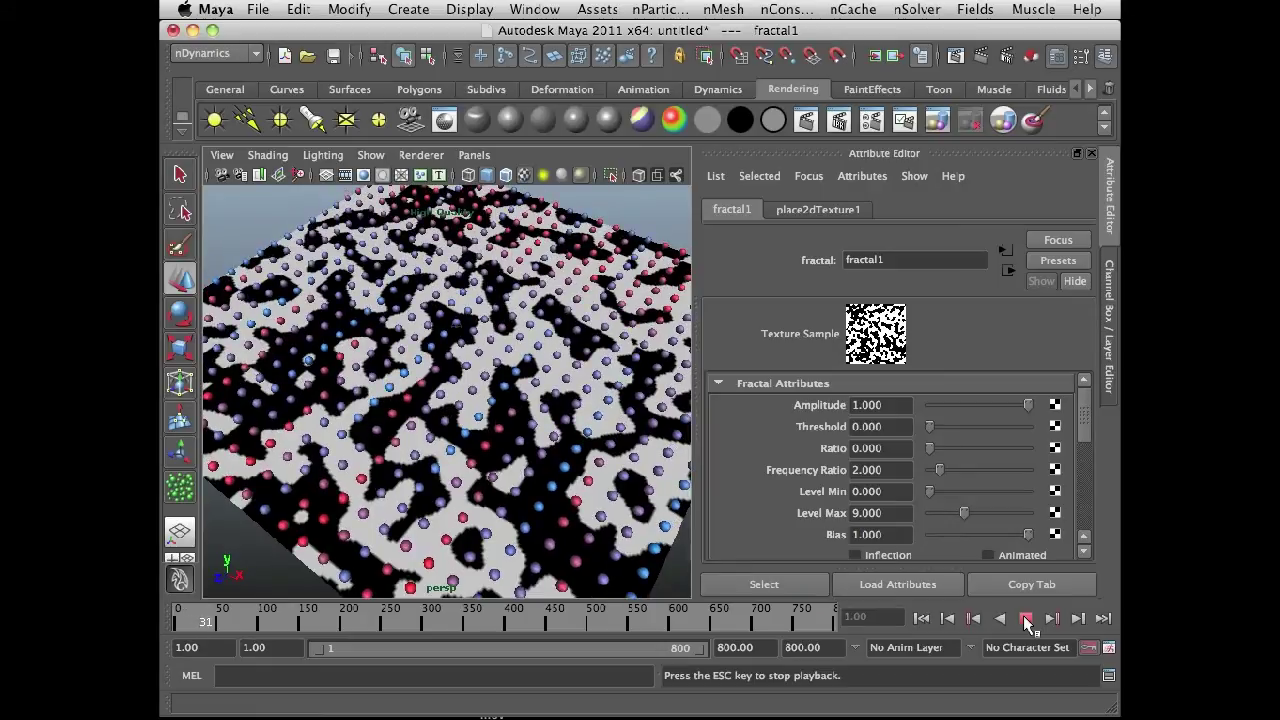
left_click(1027, 619)
left_click(922, 618)
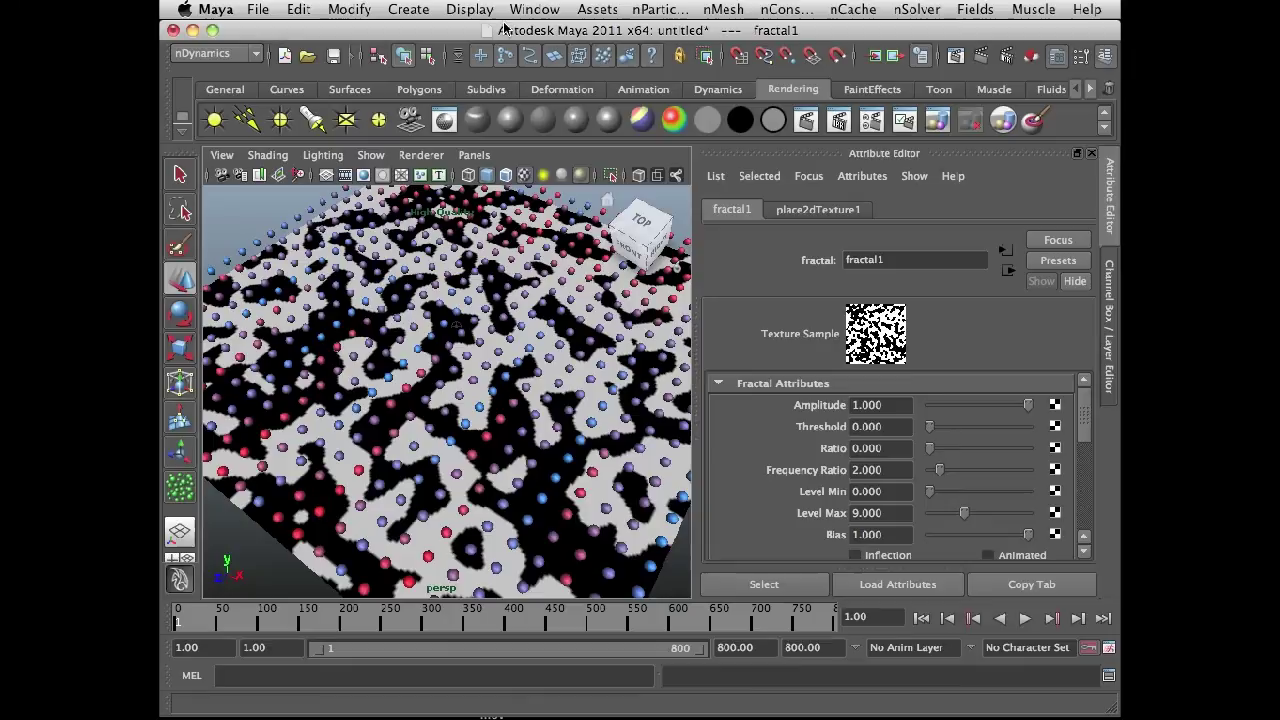
Step: Open the Hypershade from Rendering Editors and move it left, clear of the viewport
left_click(525, 8)
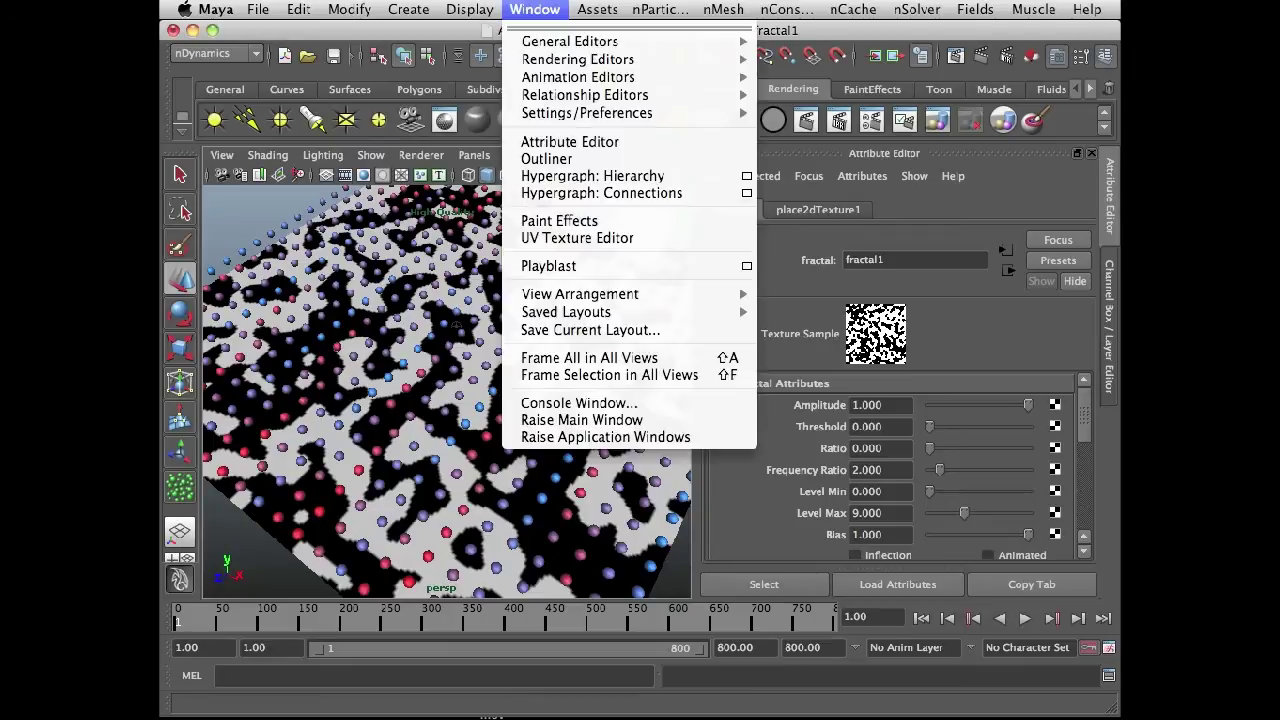
left_click(764, 78)
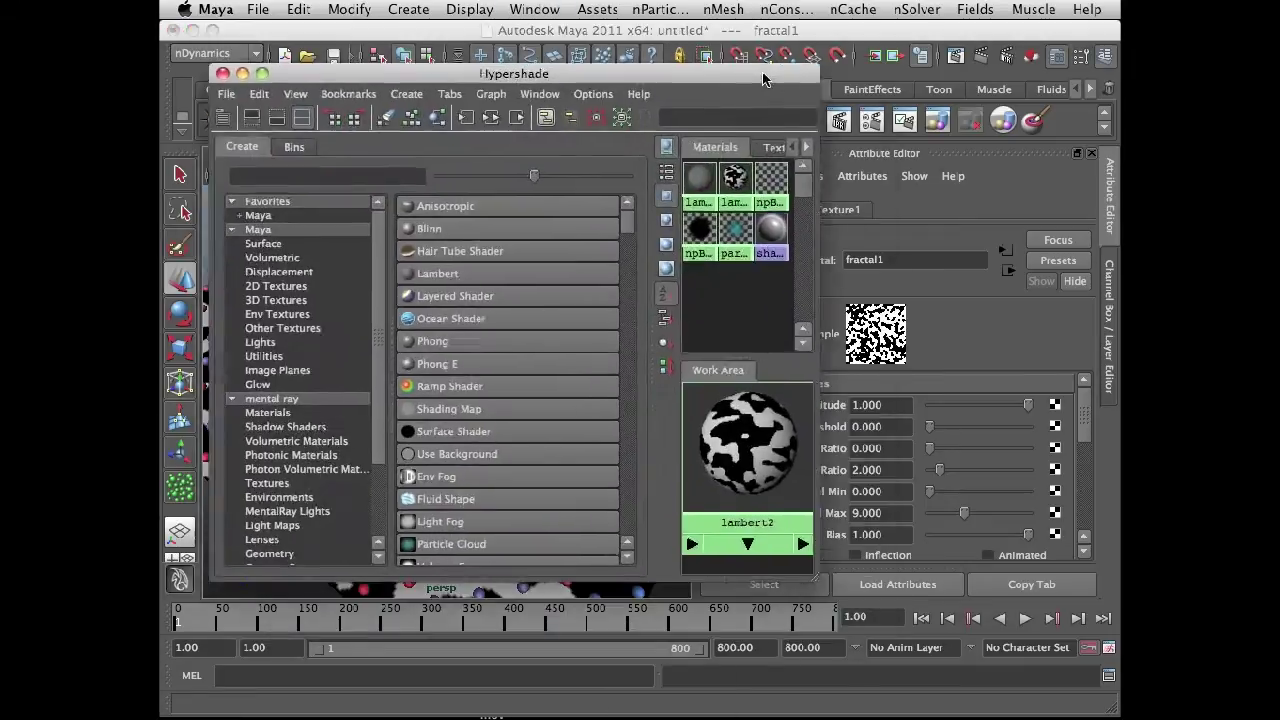
left_click_drag(764, 78, 738, 75)
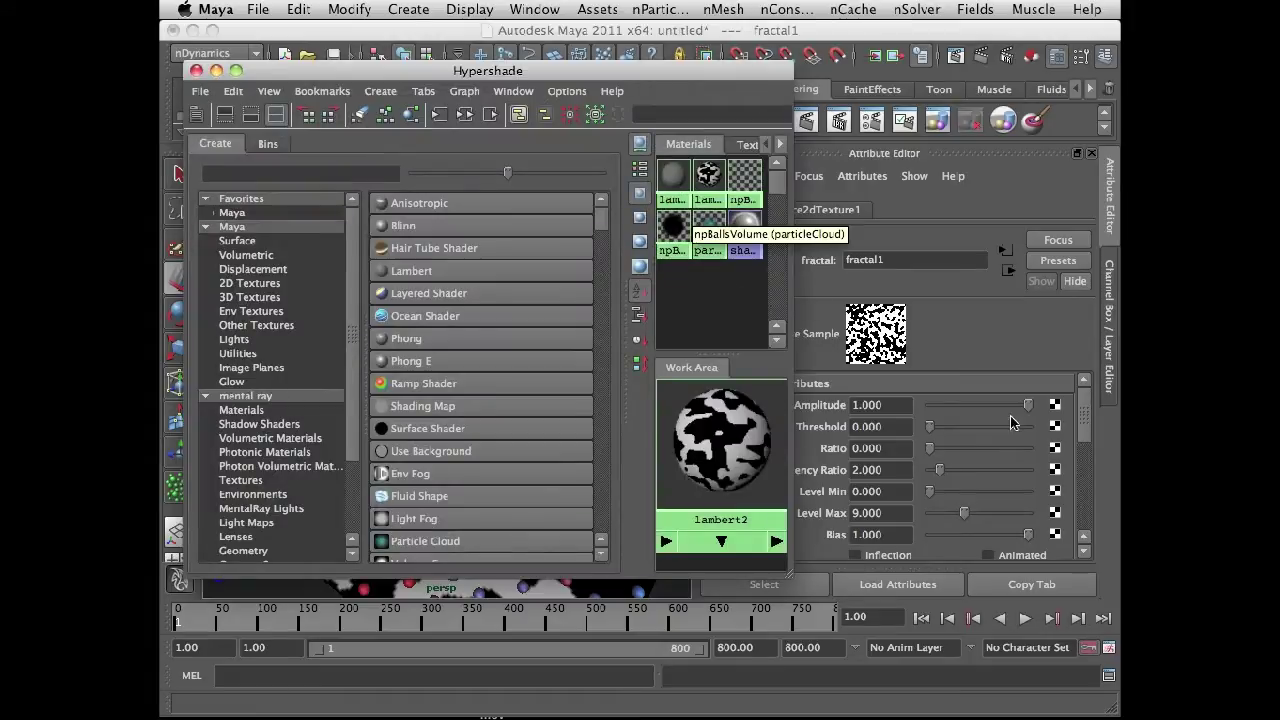
left_click_drag(624, 82, 305, 41)
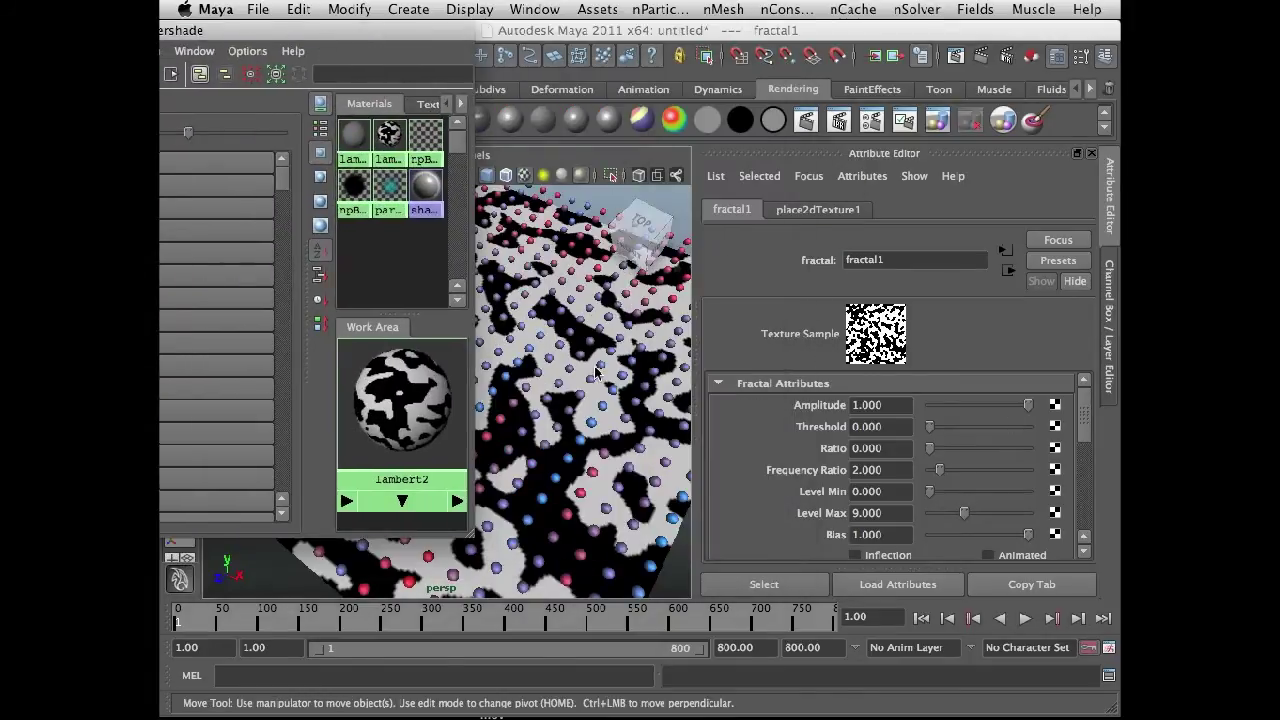
Step: Select pPlane1 and set nRigidShape1's Field Magnitude to 6
left_click(590, 412)
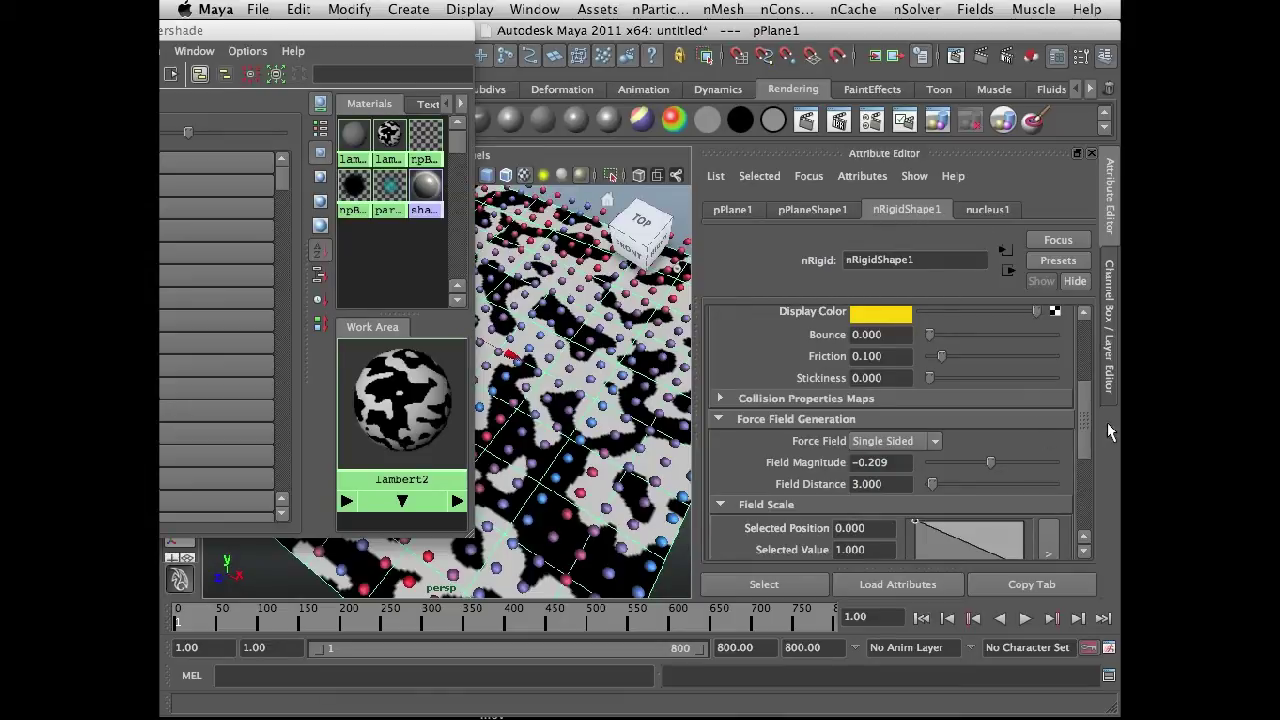
mouse_move(1085, 432)
left_mouse_down()
mouse_move(1087, 413)
mouse_move(1088, 428)
left_mouse_up()
double_click(885, 454)
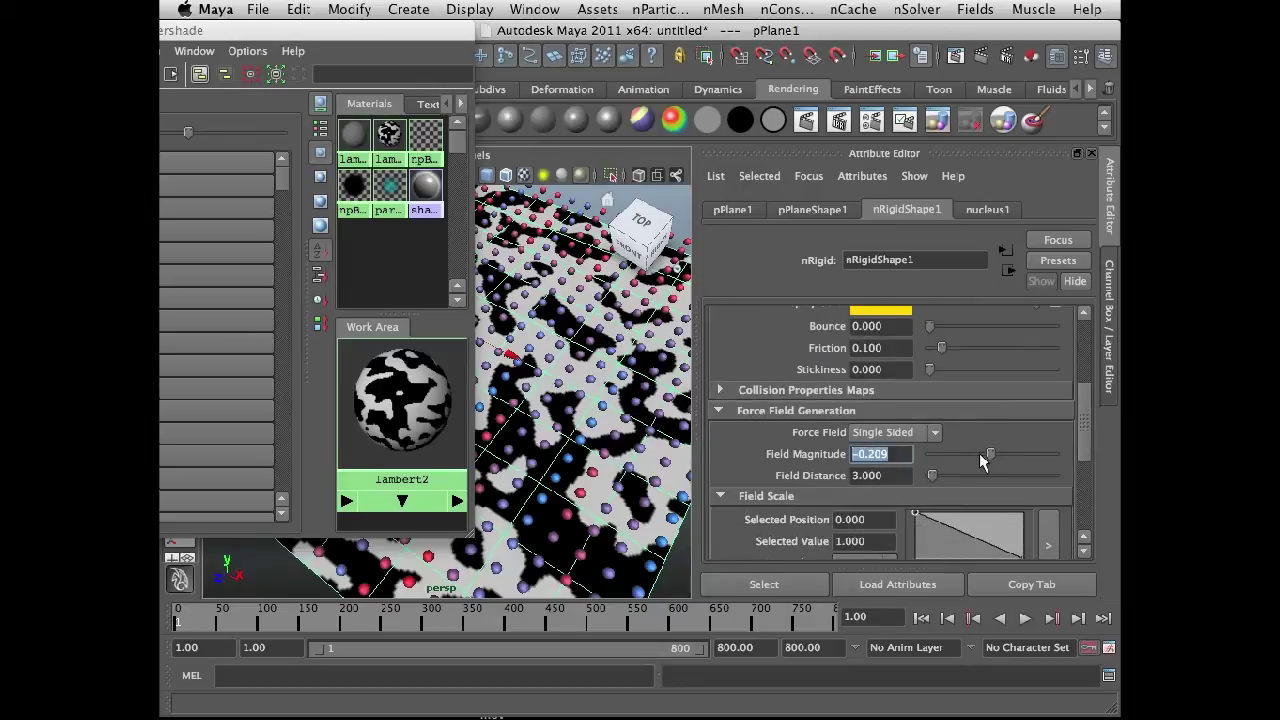
type("6")
key("Return")
left_click_drag(1087, 433, 942, 475)
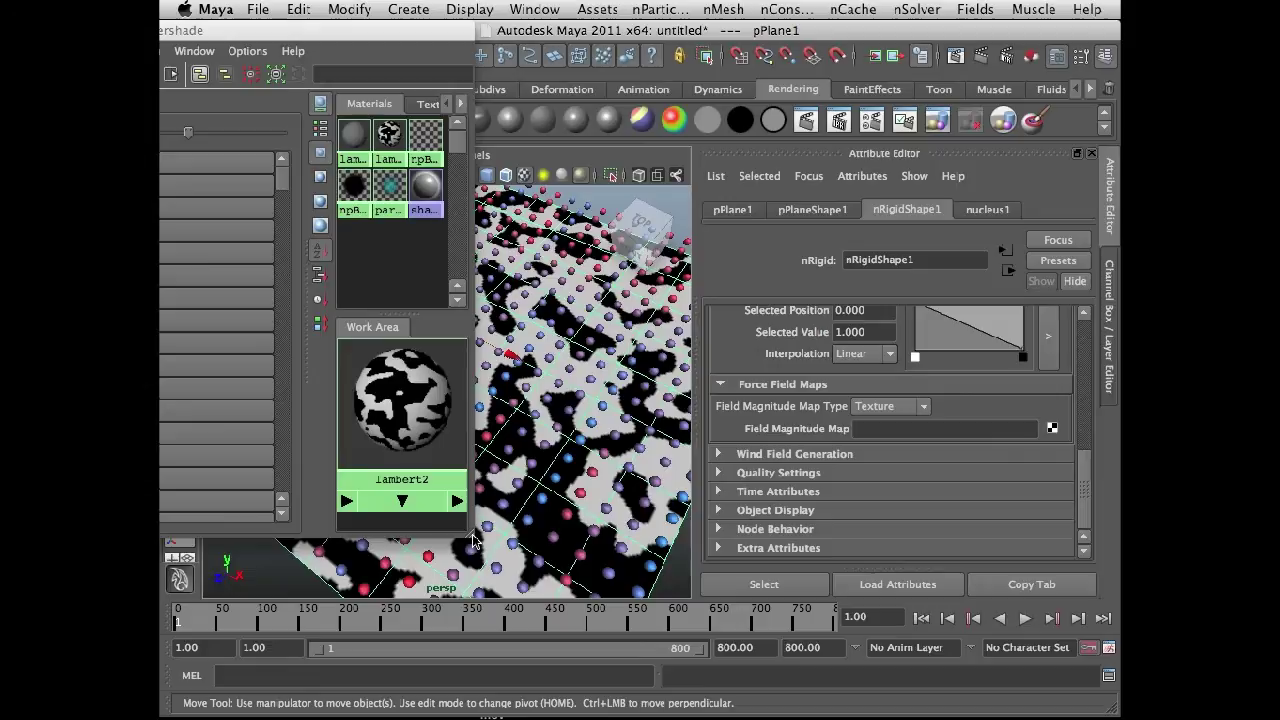
Step: Enlarge the Hypershade and connect fractal1 from Textures to nRigidShape1's Field Magnitude Map
left_click_drag(473, 540, 632, 550)
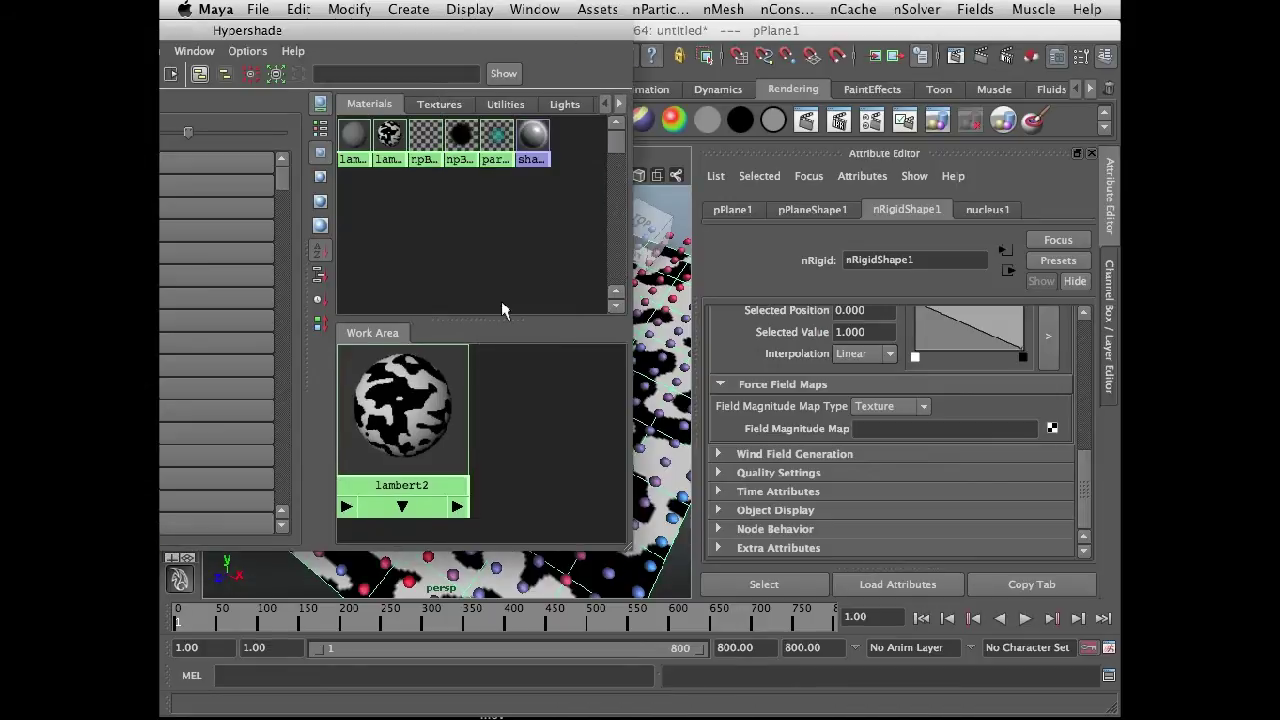
left_click(454, 106)
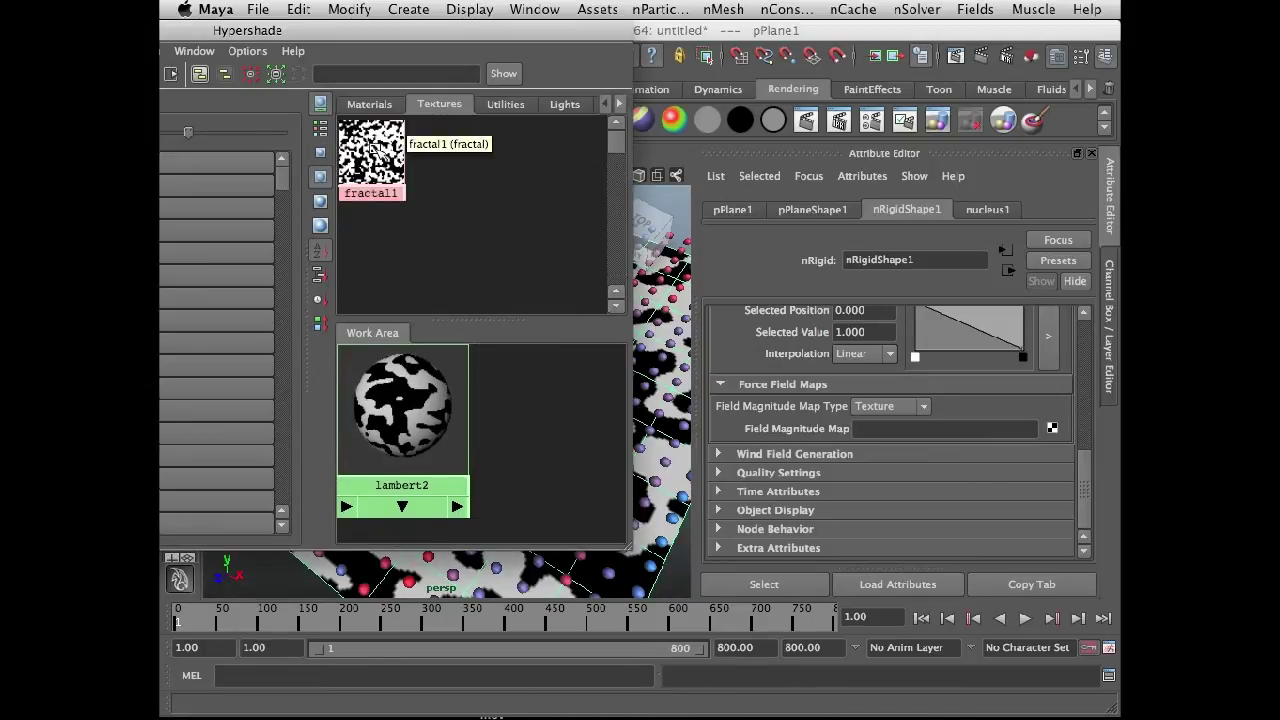
middle_click_drag(372, 150, 810, 435)
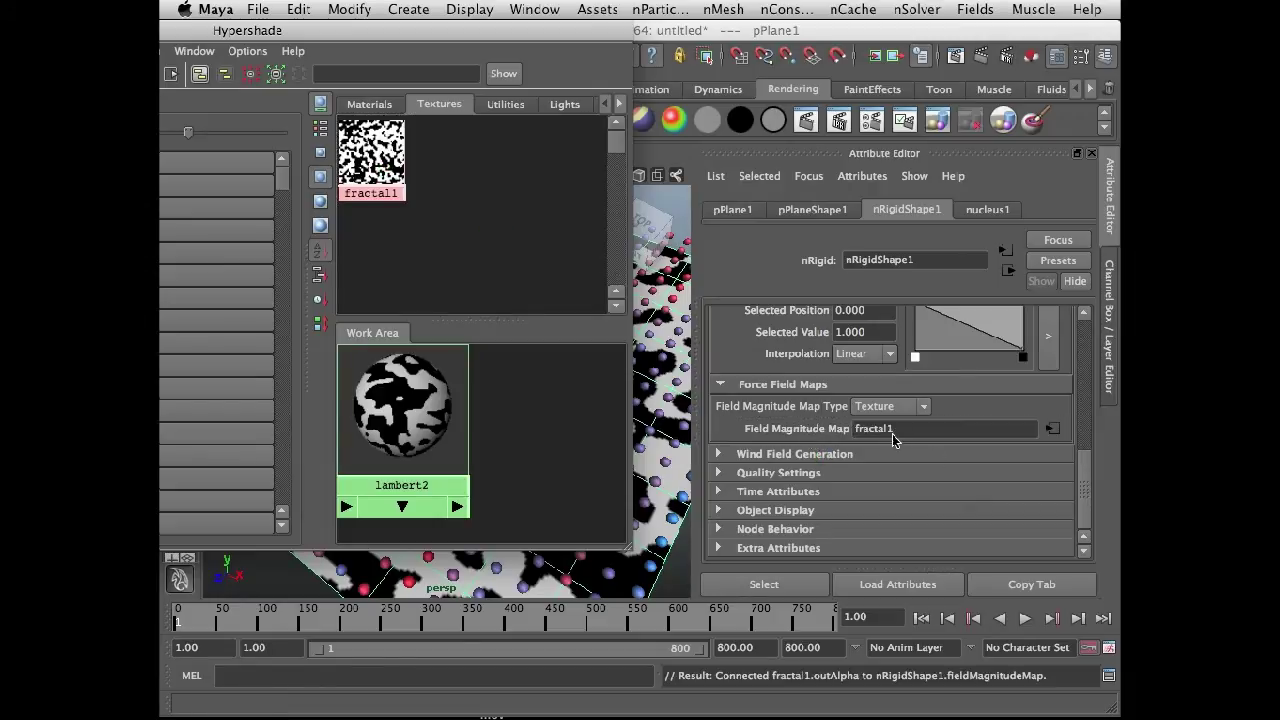
left_click(372, 152)
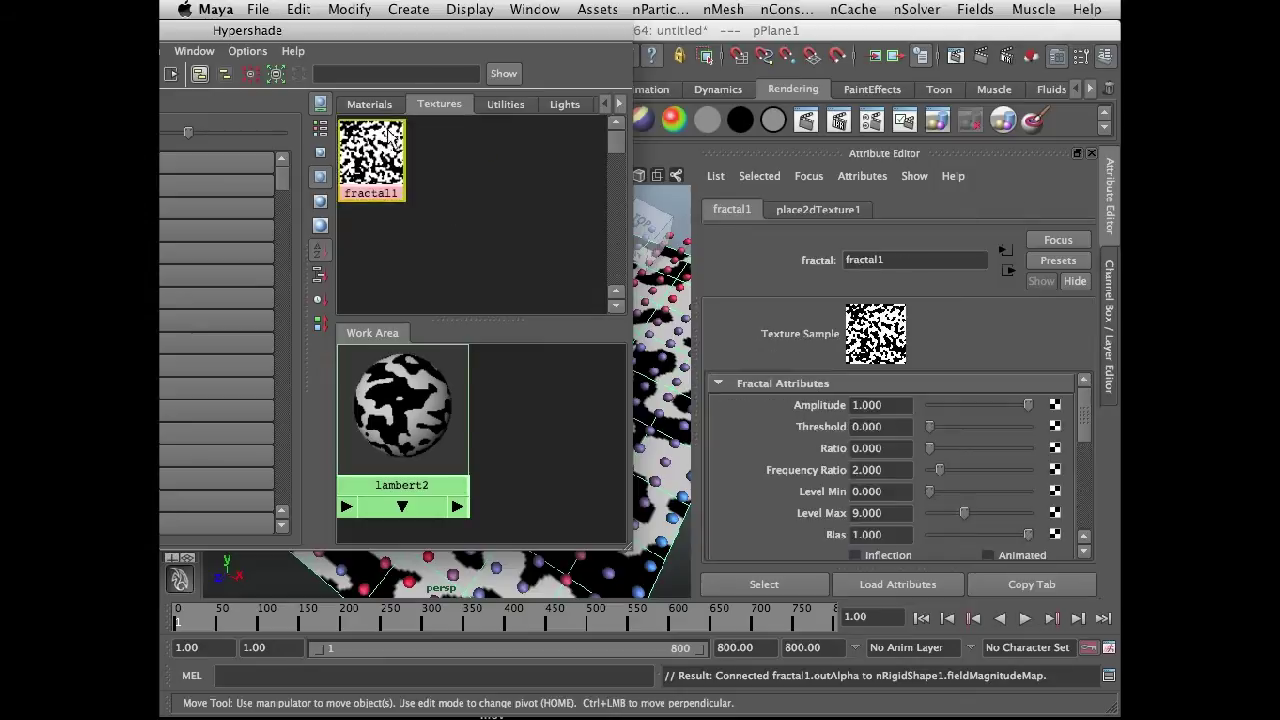
left_click_drag(418, 40, 731, 38)
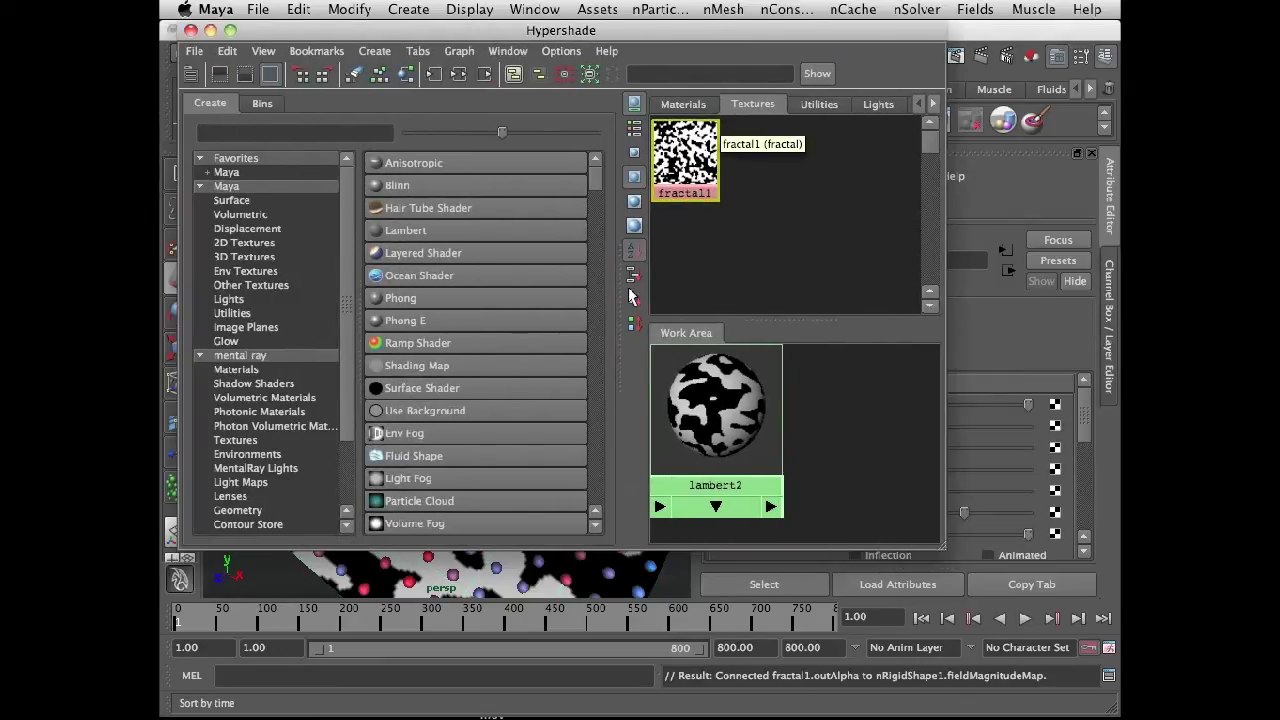
left_click_drag(618, 320, 388, 320)
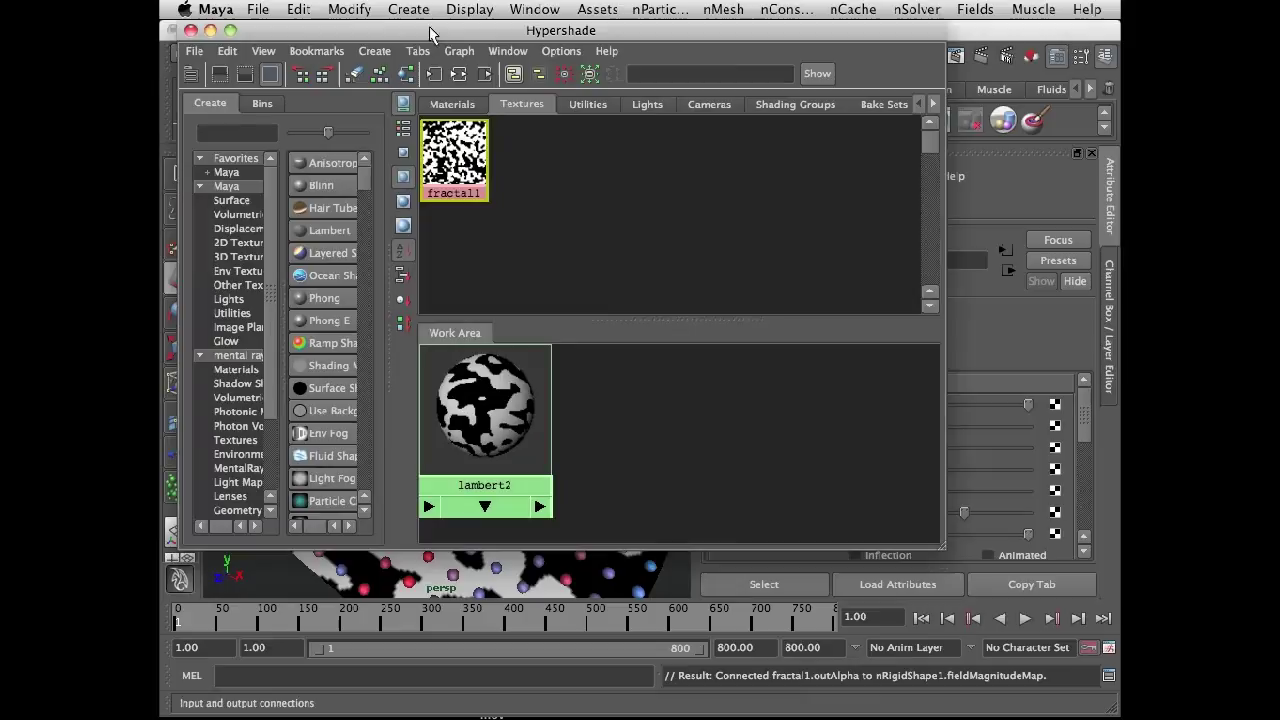
Step: Graph fractal1's input and output connections and arrange the fractal1, lambert2 and nRigidShape1 nodes
left_click(459, 51)
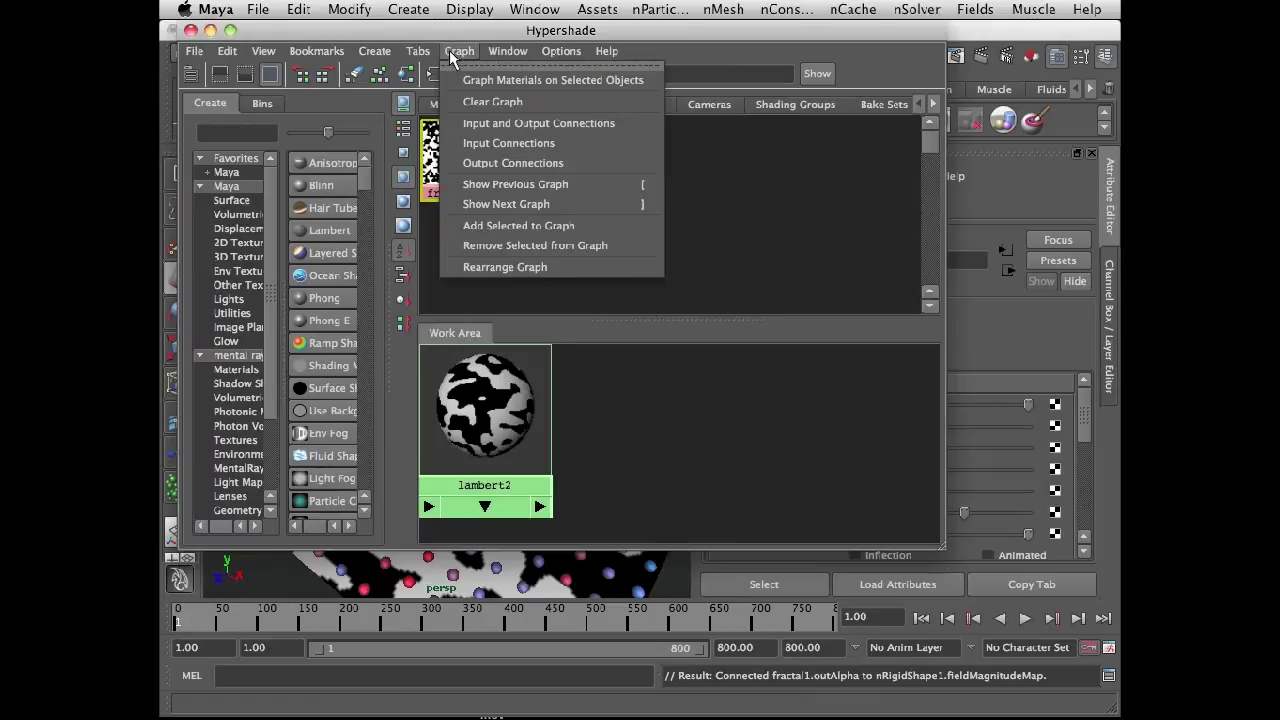
left_click(530, 123)
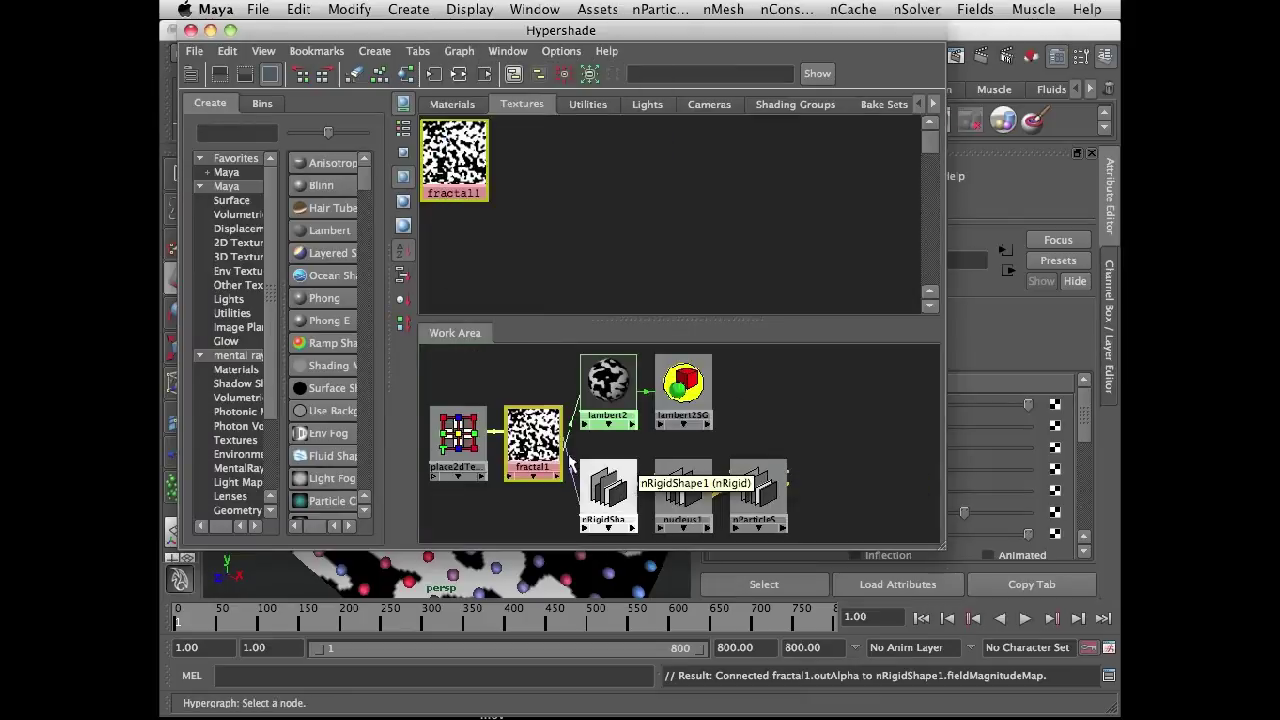
left_click_drag(540, 440, 531, 395)
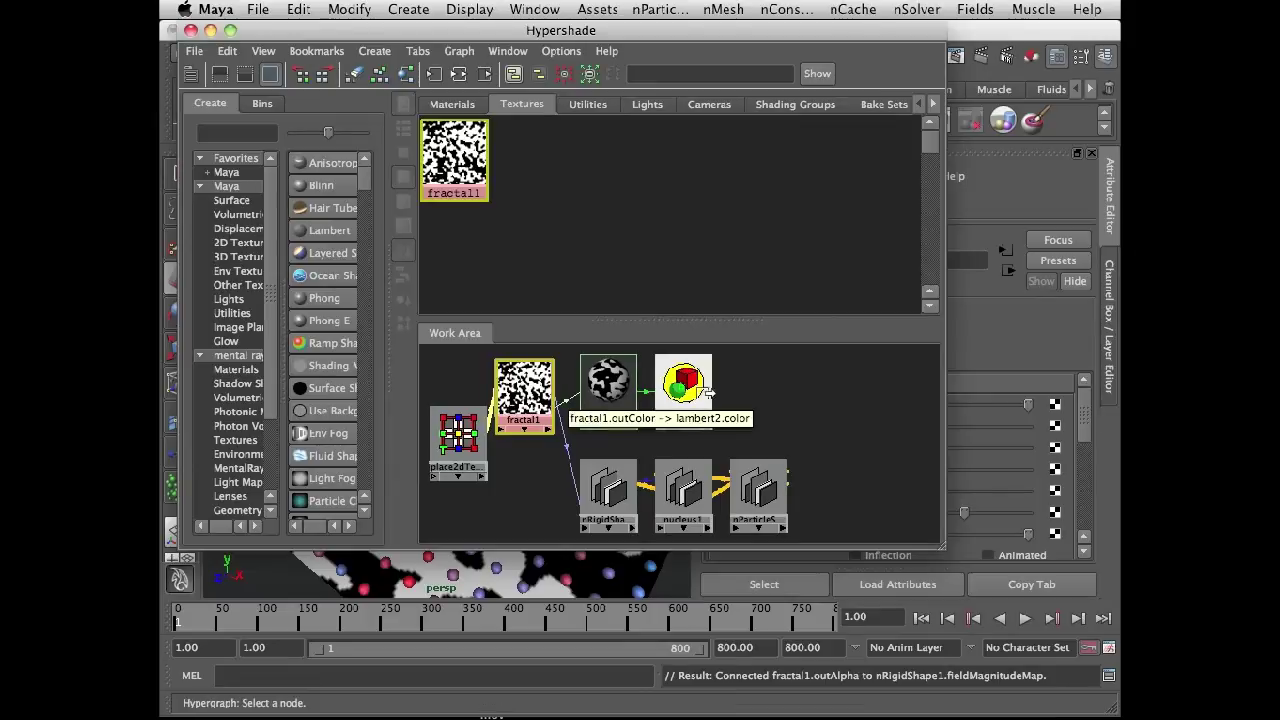
left_click_drag(705, 393, 859, 391)
left_click_drag(618, 382, 754, 374)
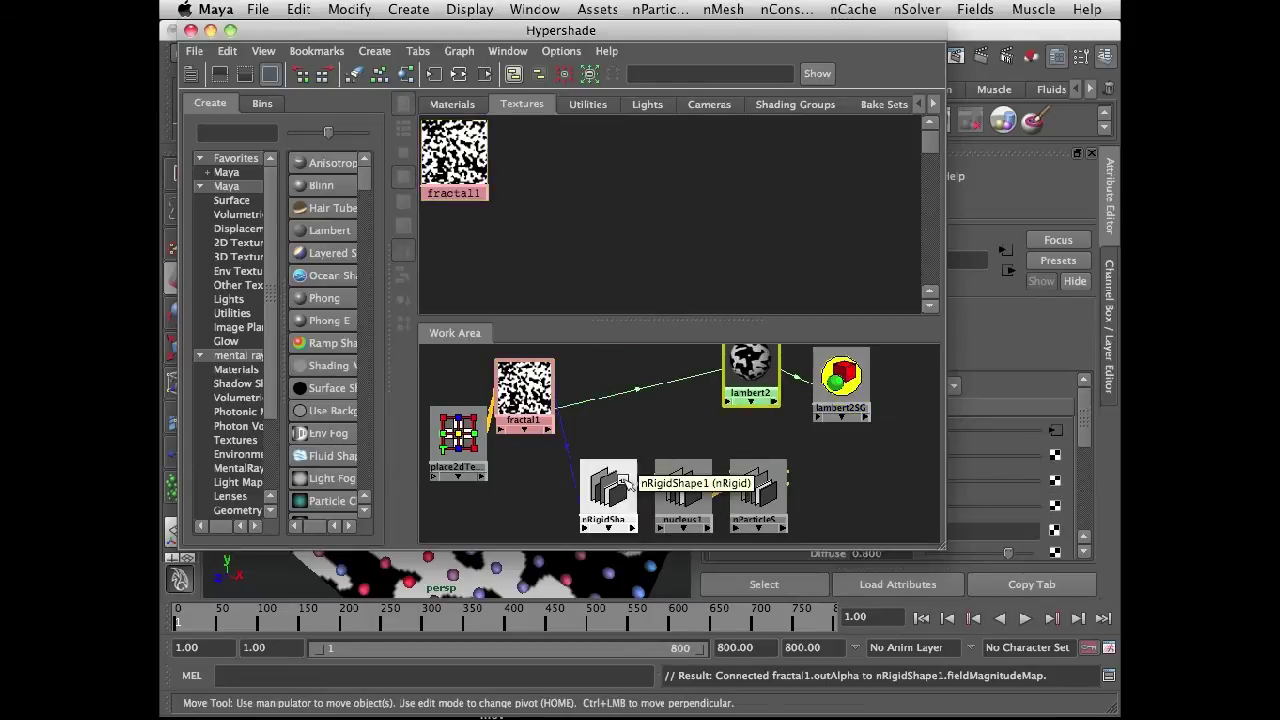
left_click_drag(622, 482, 632, 458)
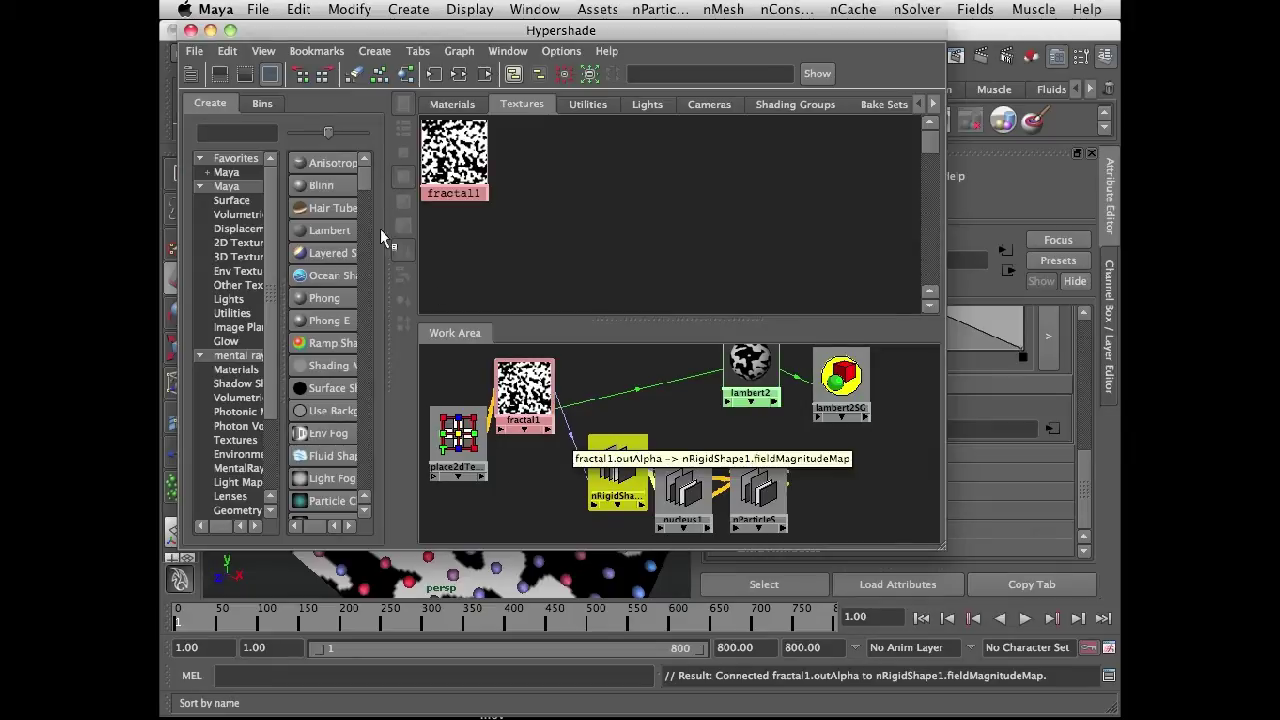
left_click(190, 31)
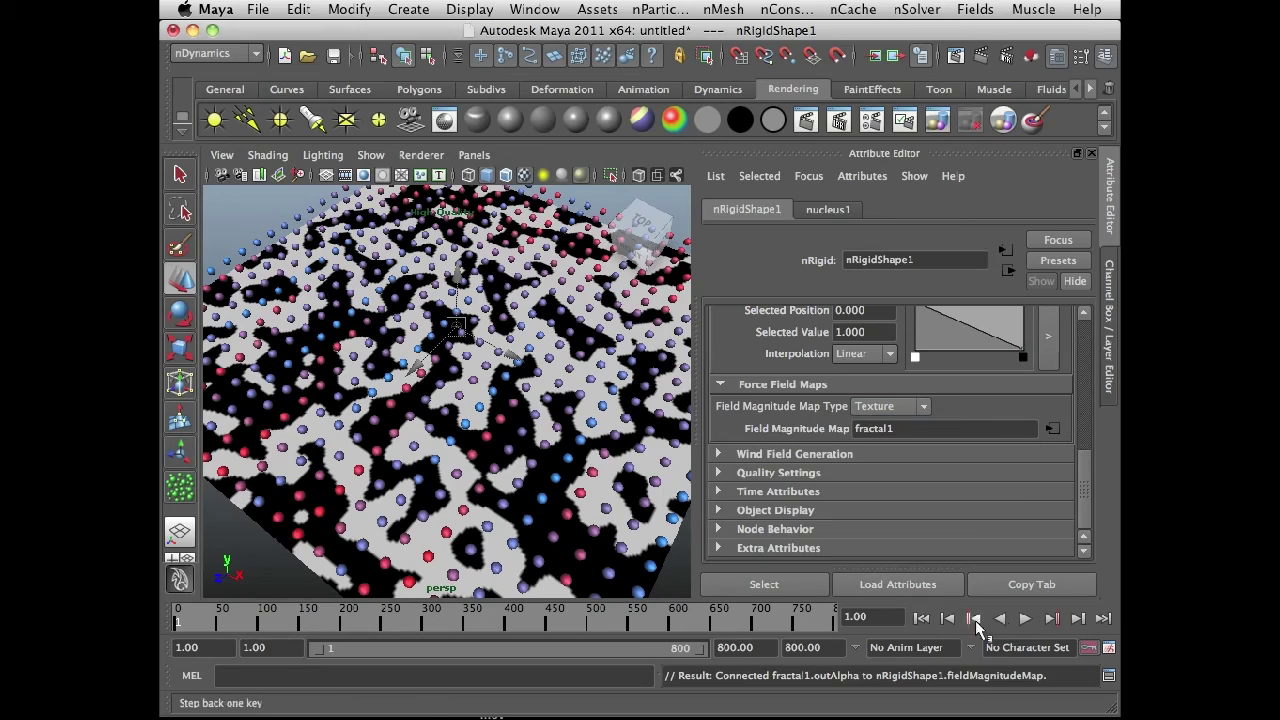
left_click(1024, 617)
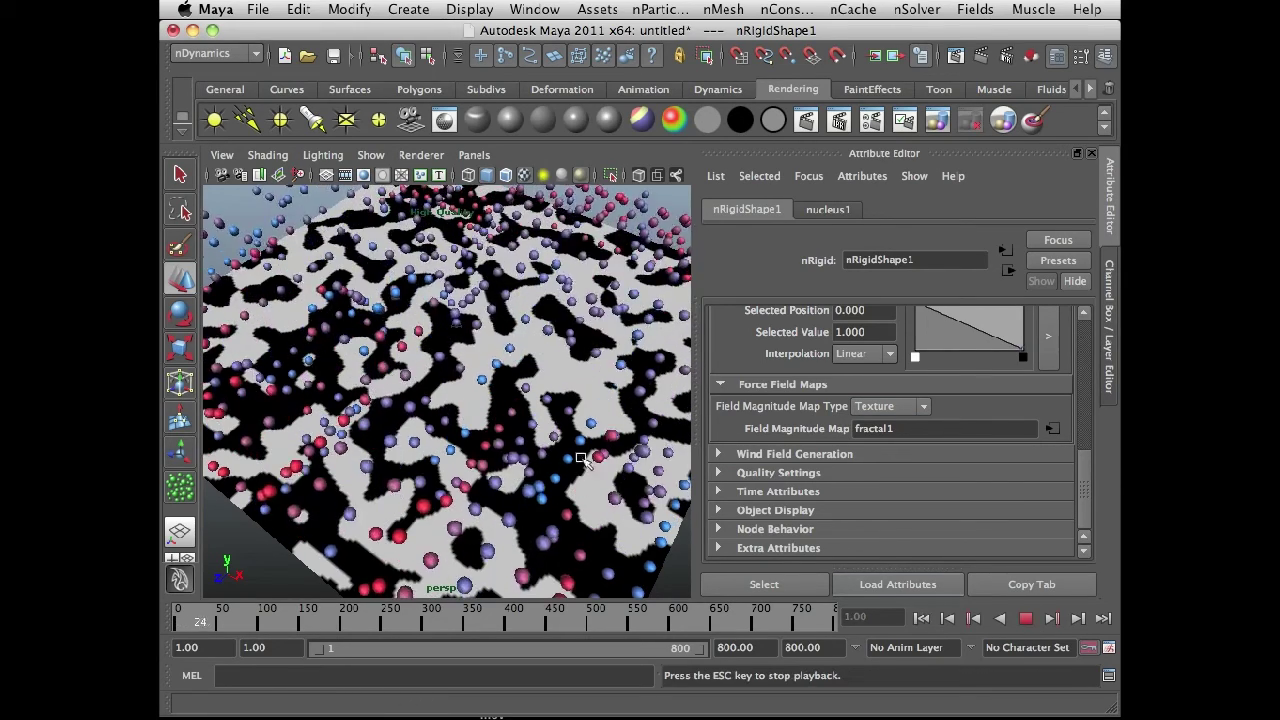
left_click_drag(597, 474, 545, 427, "alt")
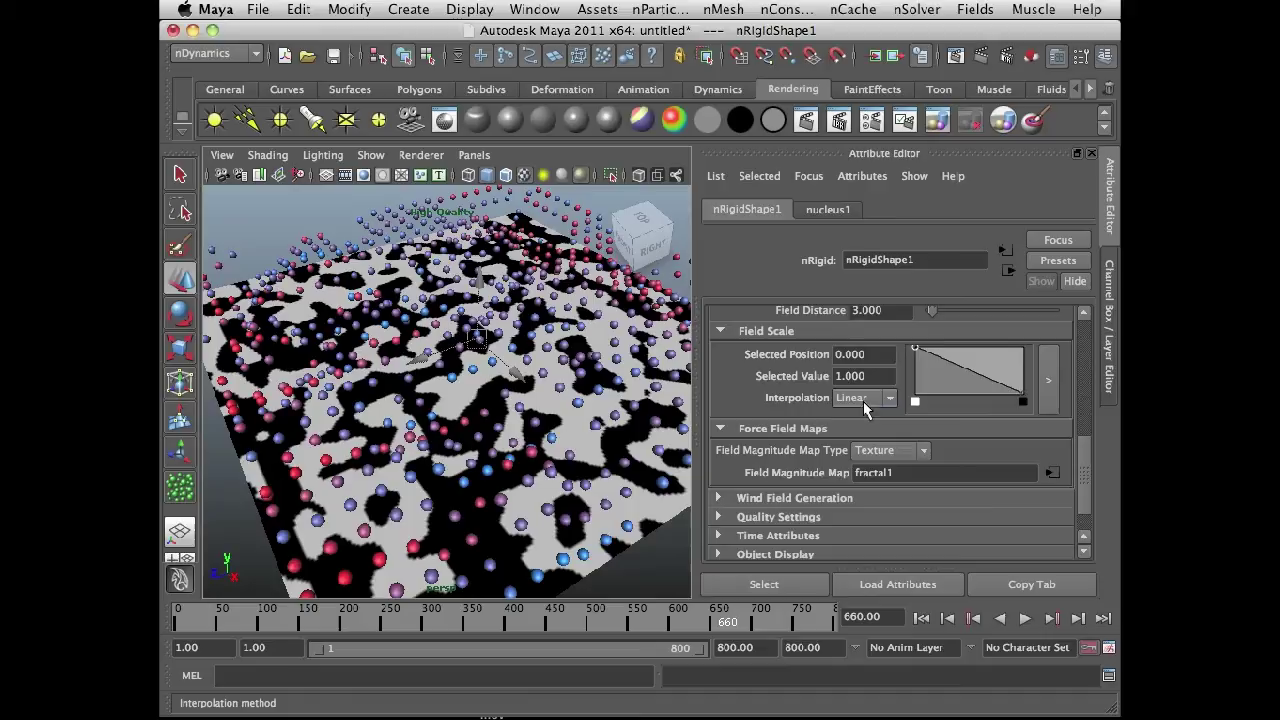
Step: Replay the simulation and reshape the Field Scale ramp into a peak at position 0.722, value 0.700
left_click(921, 618)
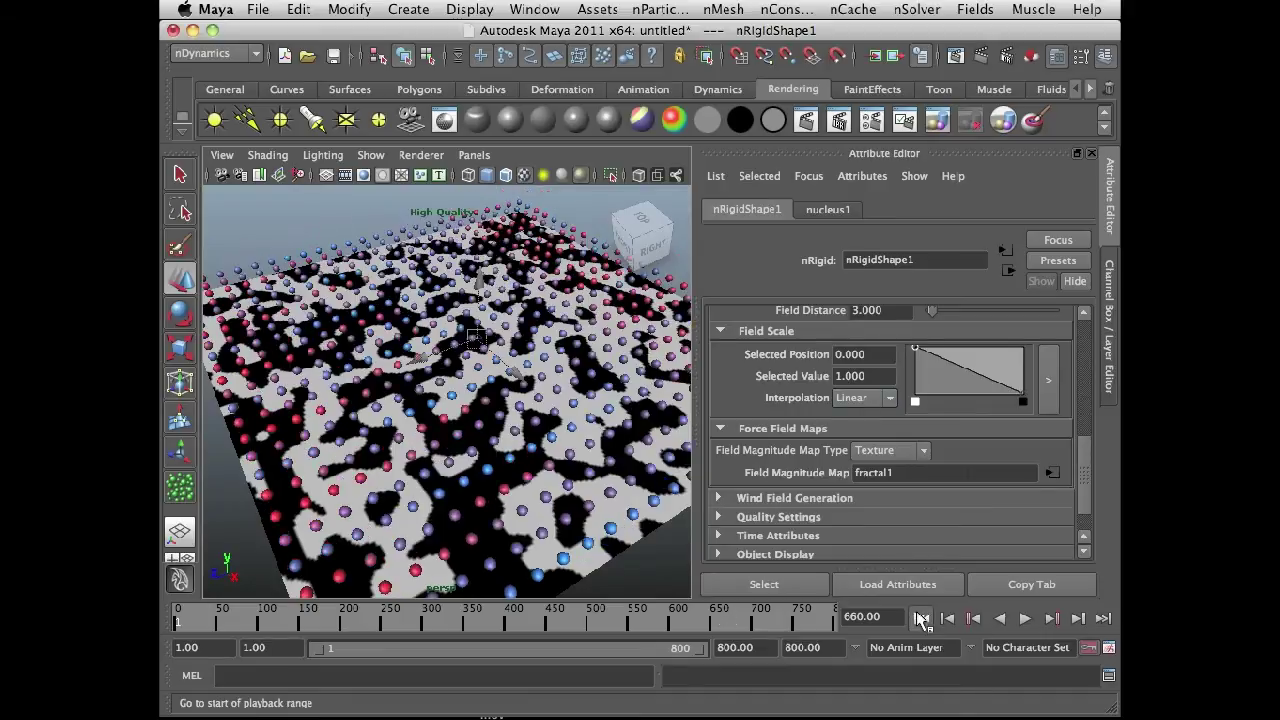
left_click(1025, 618)
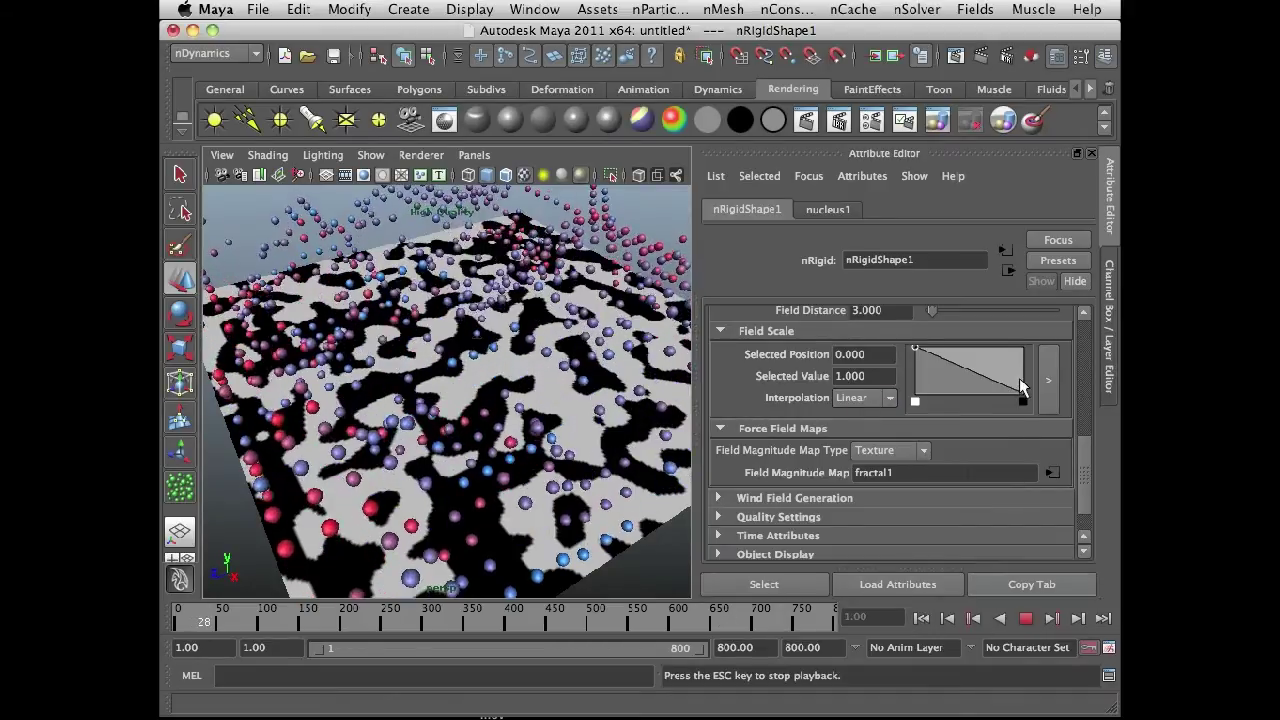
left_click(1022, 398)
left_click_drag(1022, 395, 1032, 357)
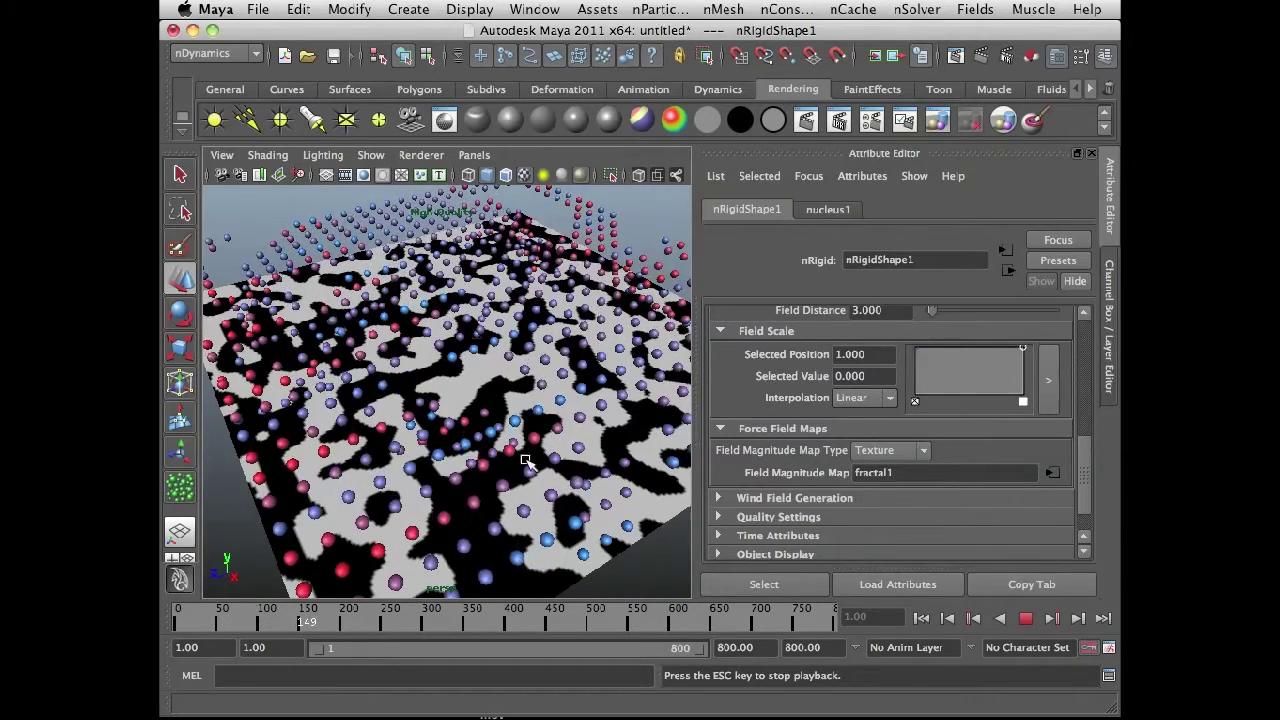
left_click_drag(522, 397, 462, 400, "alt")
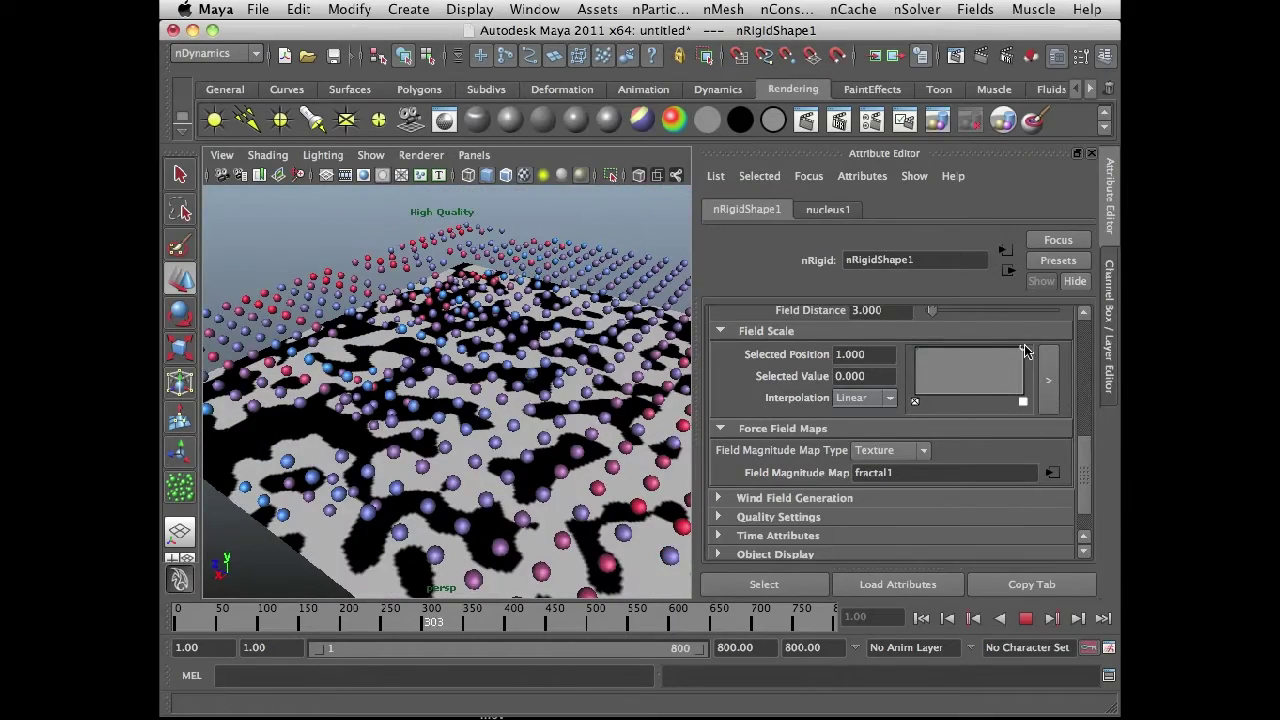
left_click_drag(1024, 355, 1037, 407)
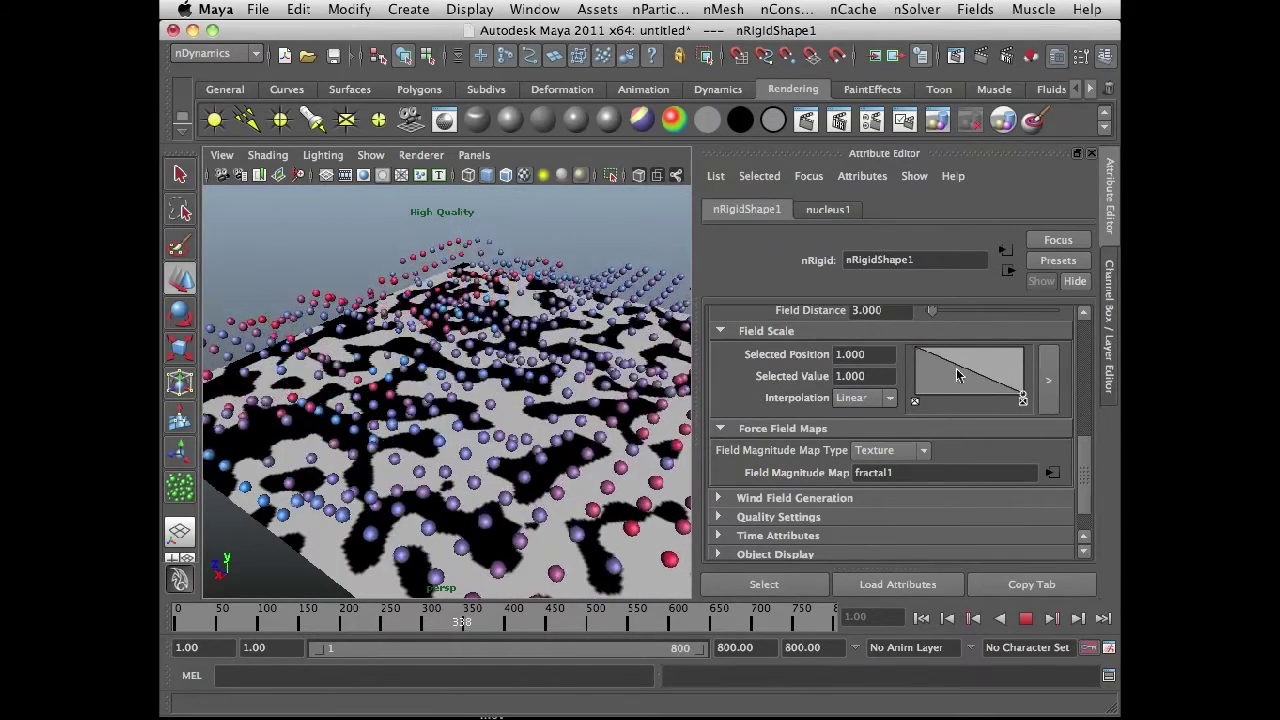
left_click_drag(958, 365, 929, 398)
left_click(994, 364)
mouse_move(994, 364)
left_mouse_down()
mouse_move(970, 352)
mouse_move(985, 387)
left_mouse_up()
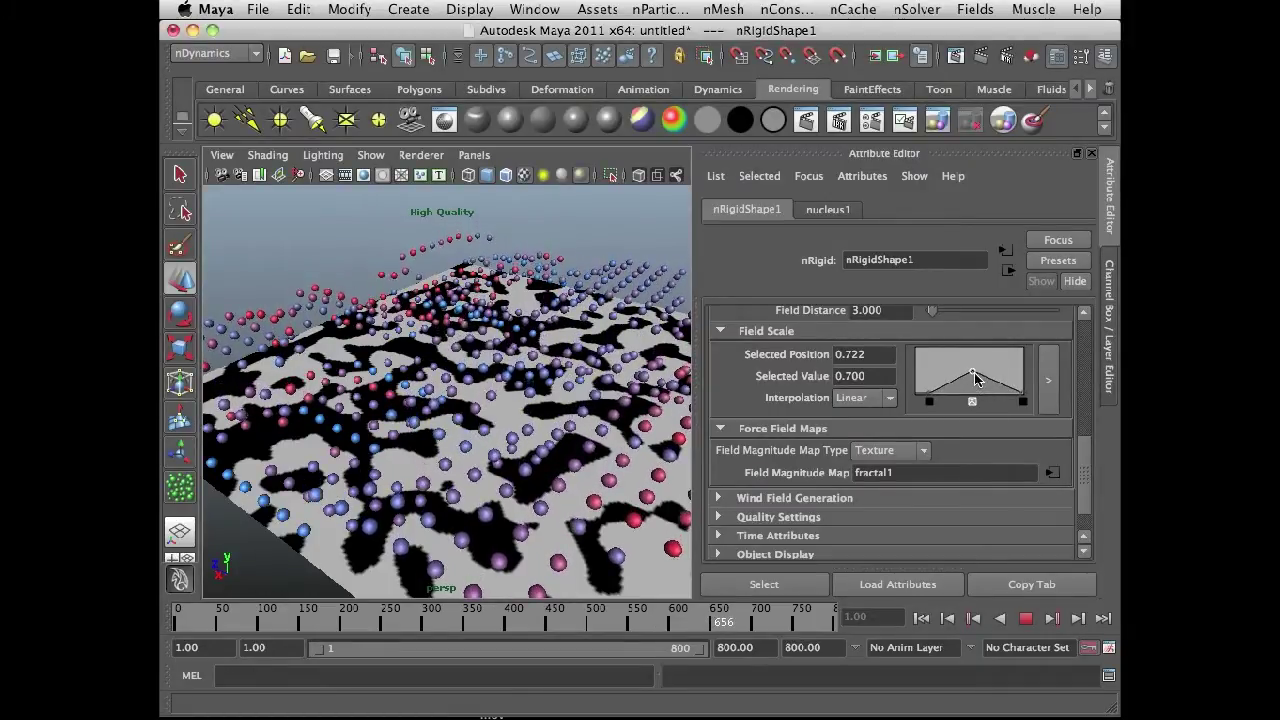
Step: Raise the left, middle and right Field Scale points to 1.000, then replay from frame 1
right_click(880, 356)
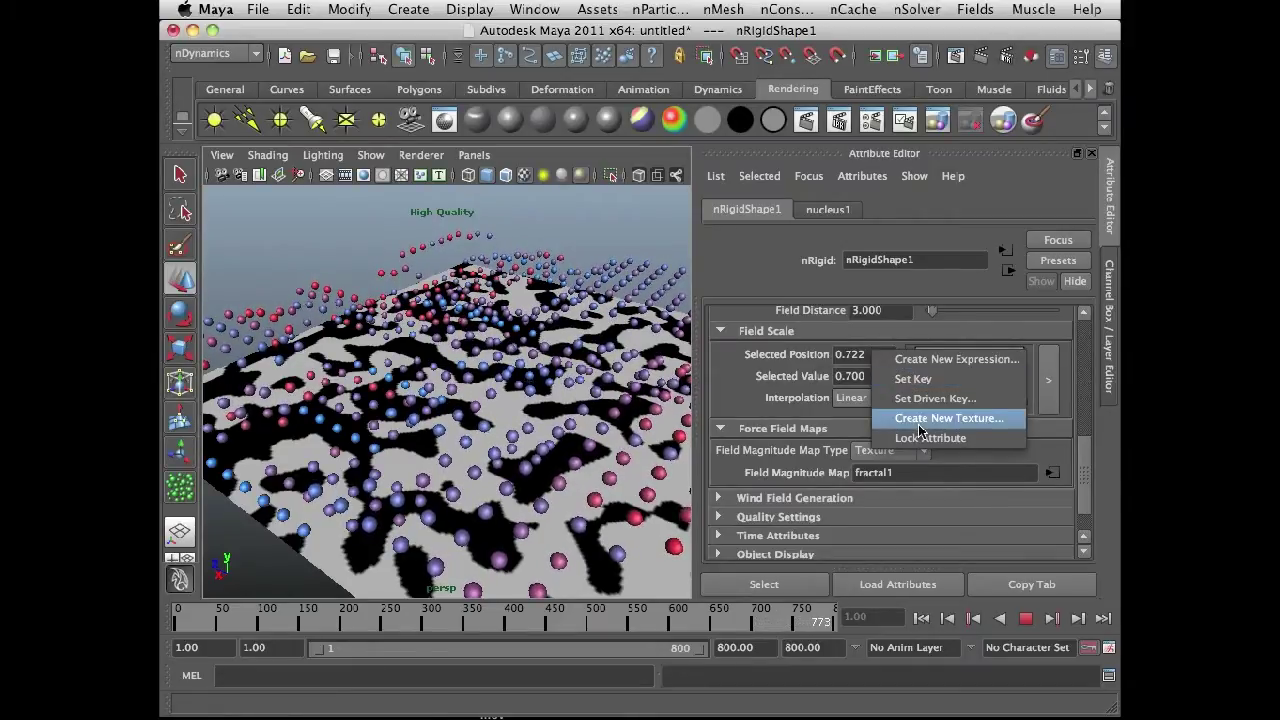
left_click(699, 355)
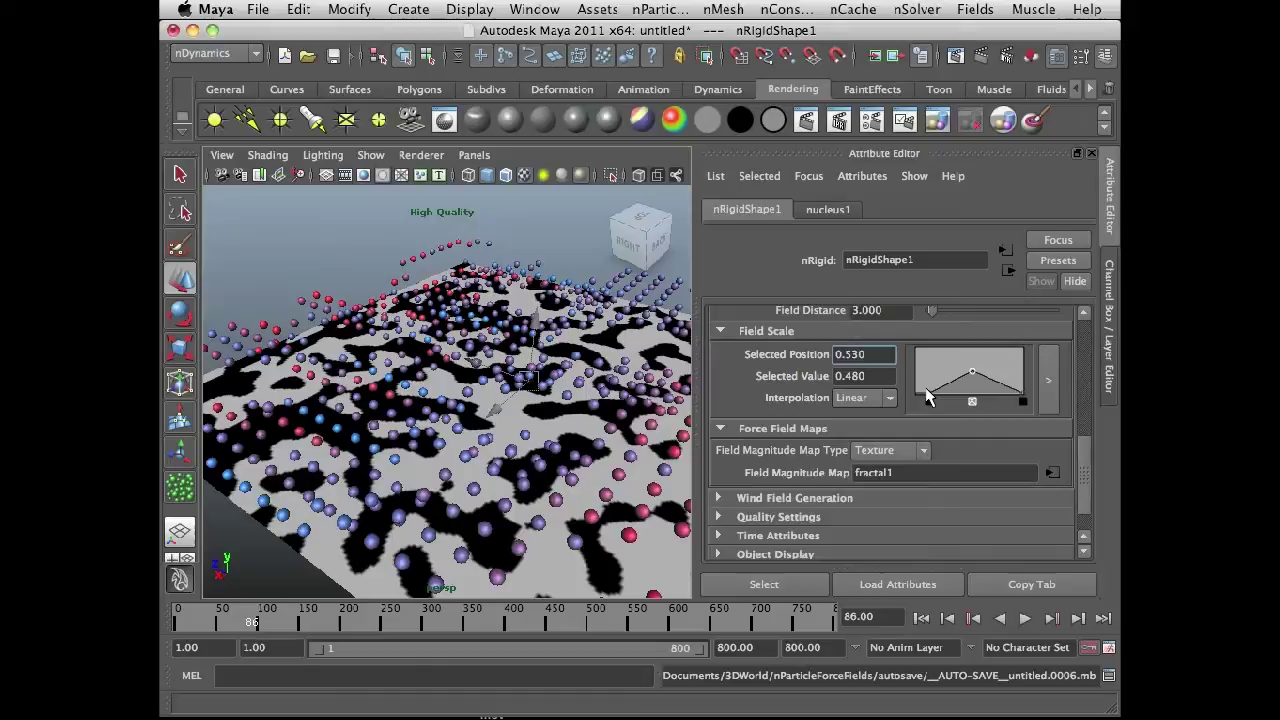
left_click_drag(930, 398, 912, 342)
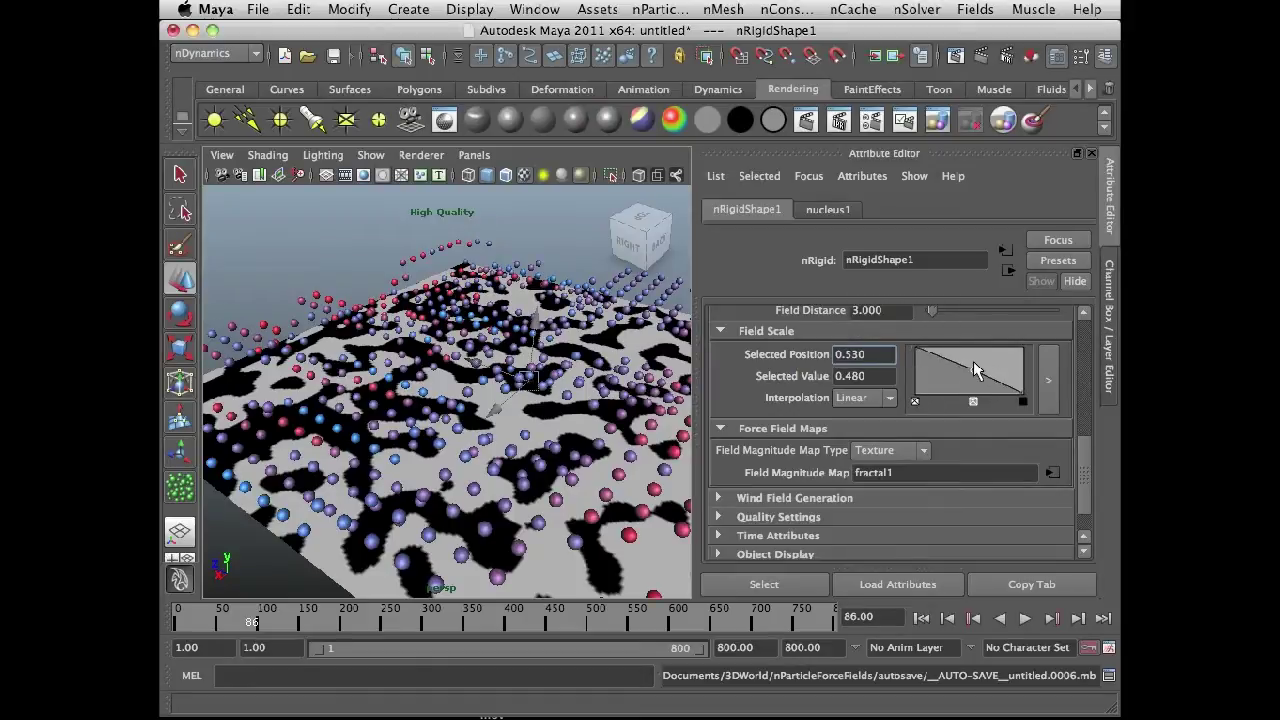
left_click_drag(977, 370, 975, 348)
left_click_drag(1023, 400, 1022, 348)
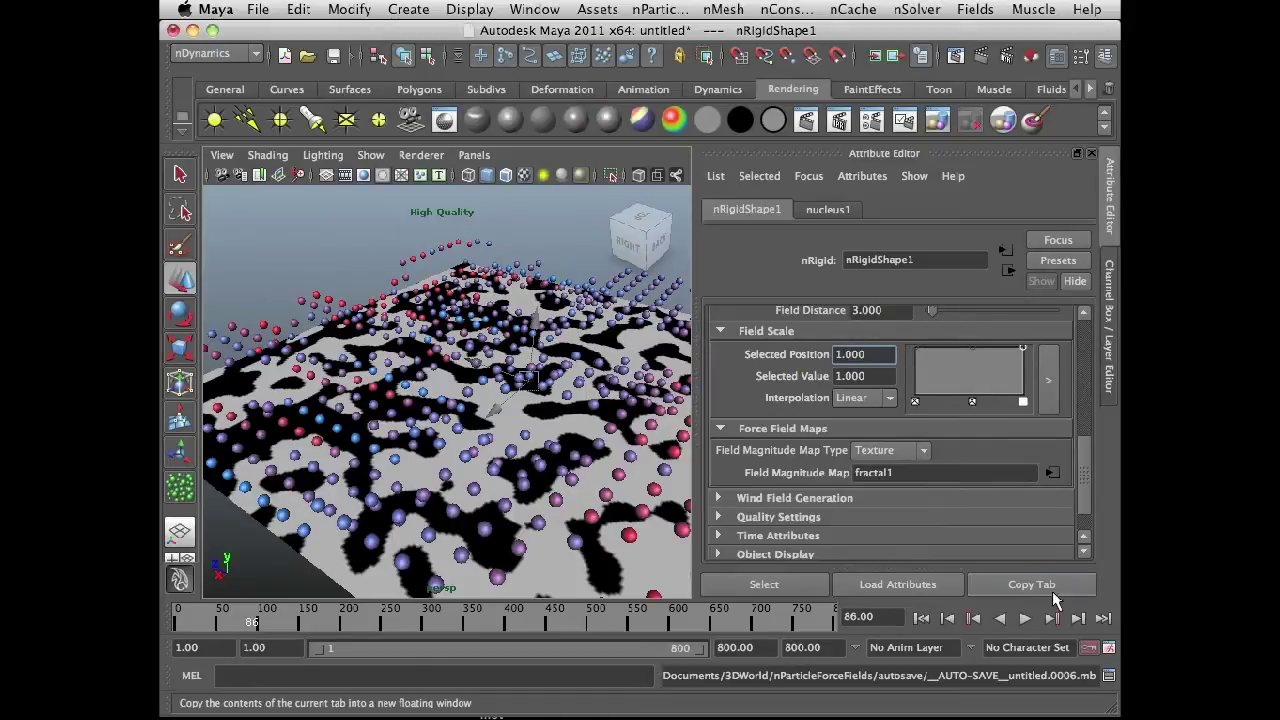
left_click(921, 618)
left_click(1024, 618)
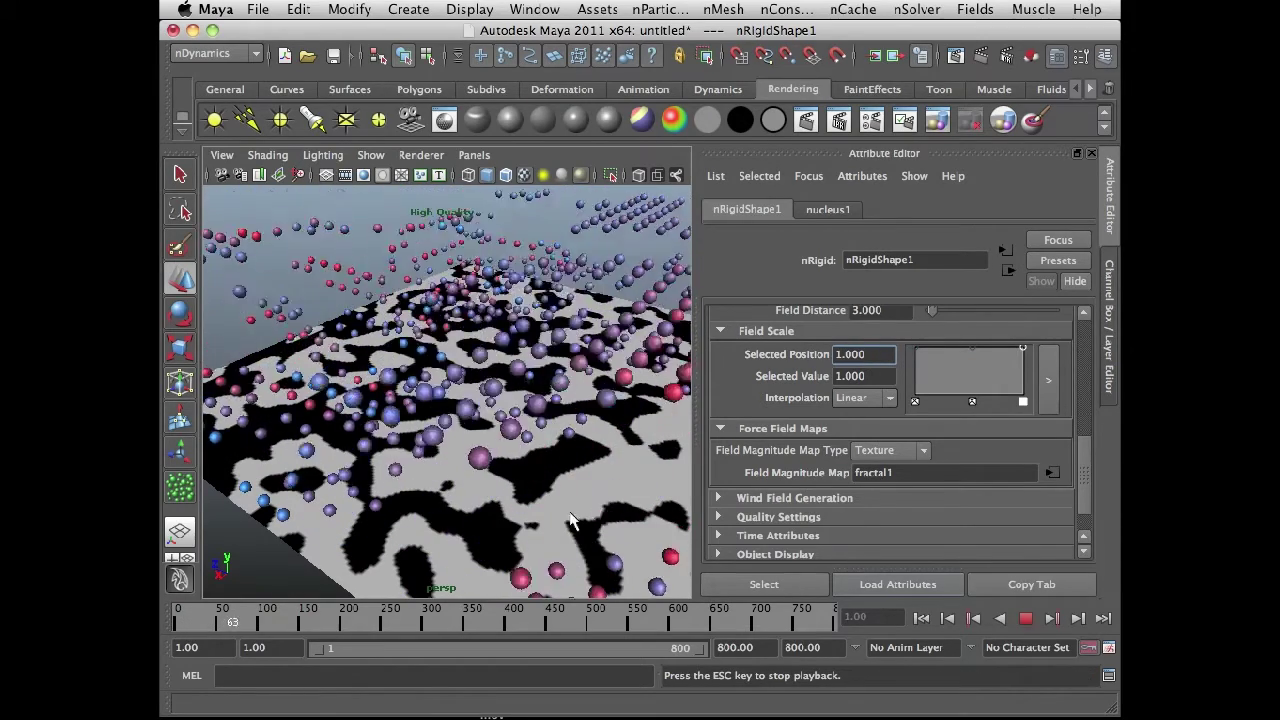
Step: Stop playback, select pPlane1 and tilt it around X to -18.432 with the Rotate Tool
left_click(1025, 618)
left_click_drag(430, 400, 458, 397, "alt")
left_click(490, 483)
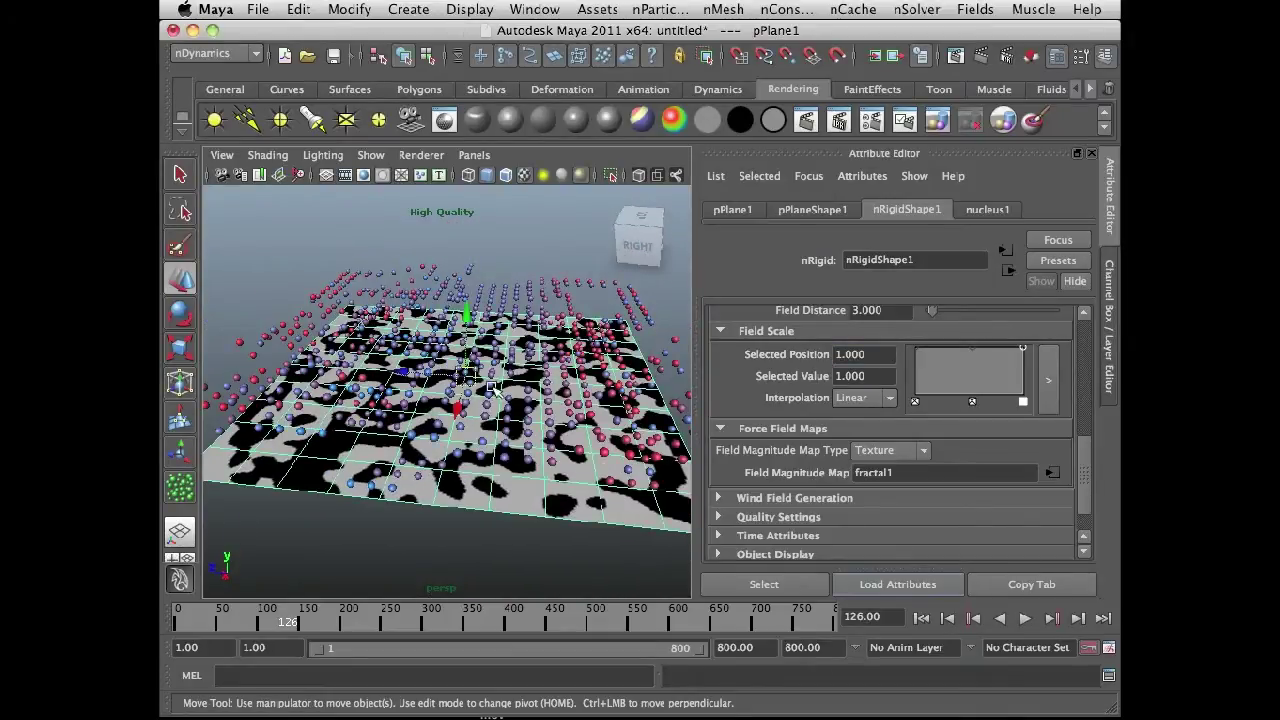
left_click_drag(455, 315, 450, 385, "alt")
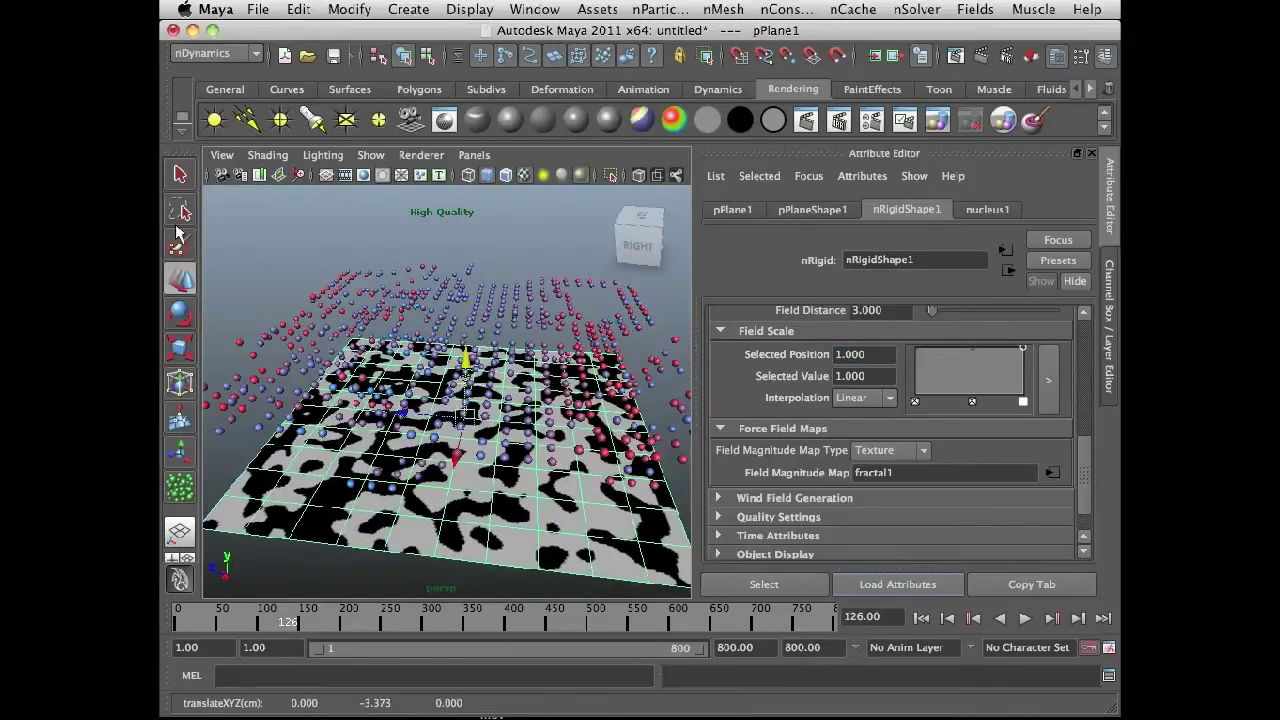
left_click(184, 314)
left_click_drag(487, 345, 526, 290)
Step: Rewind to frame 1 and show the tilted plane's values in the Channel Box
left_click(922, 618)
left_click_drag(480, 408, 426, 443, "alt")
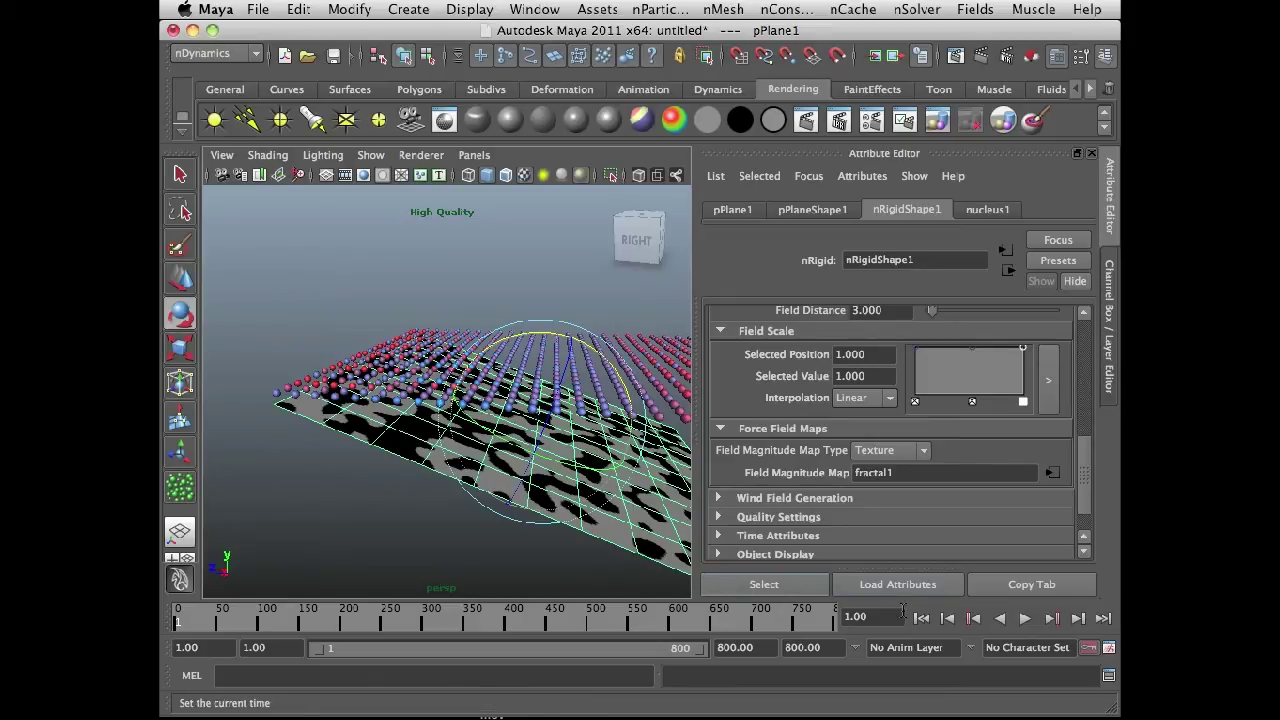
left_click_drag(602, 452, 470, 450)
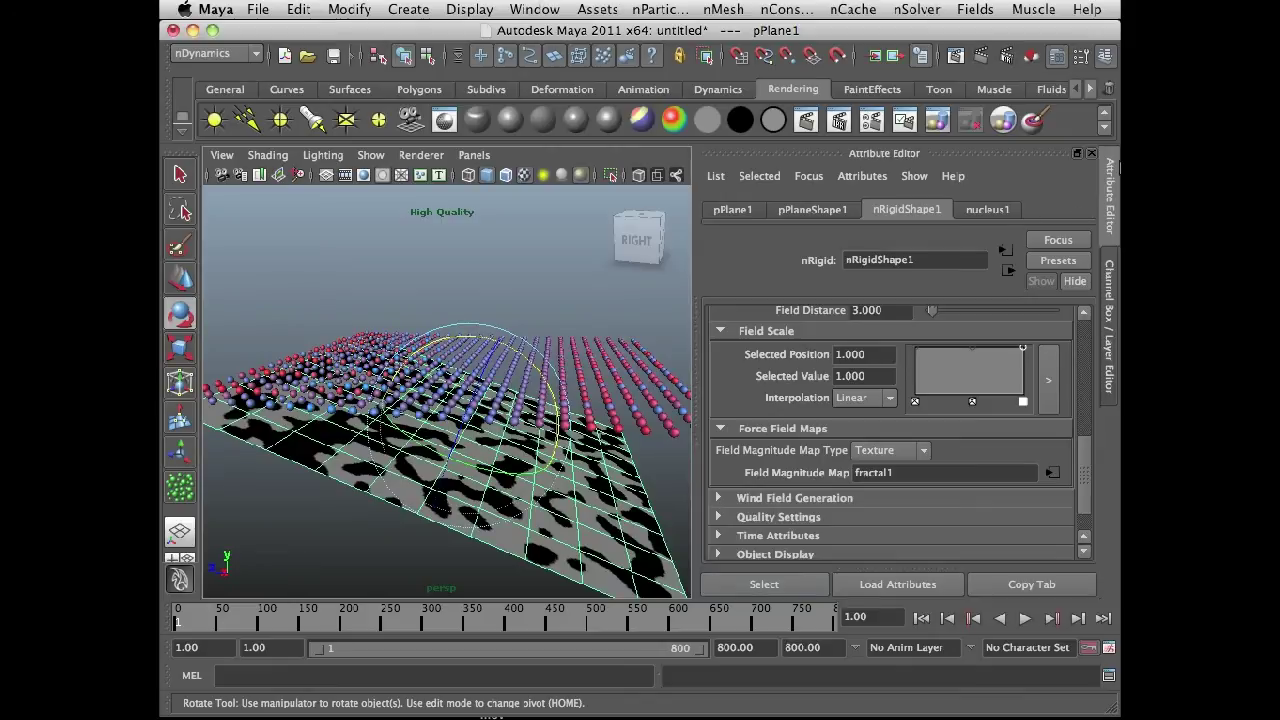
left_click(1092, 155)
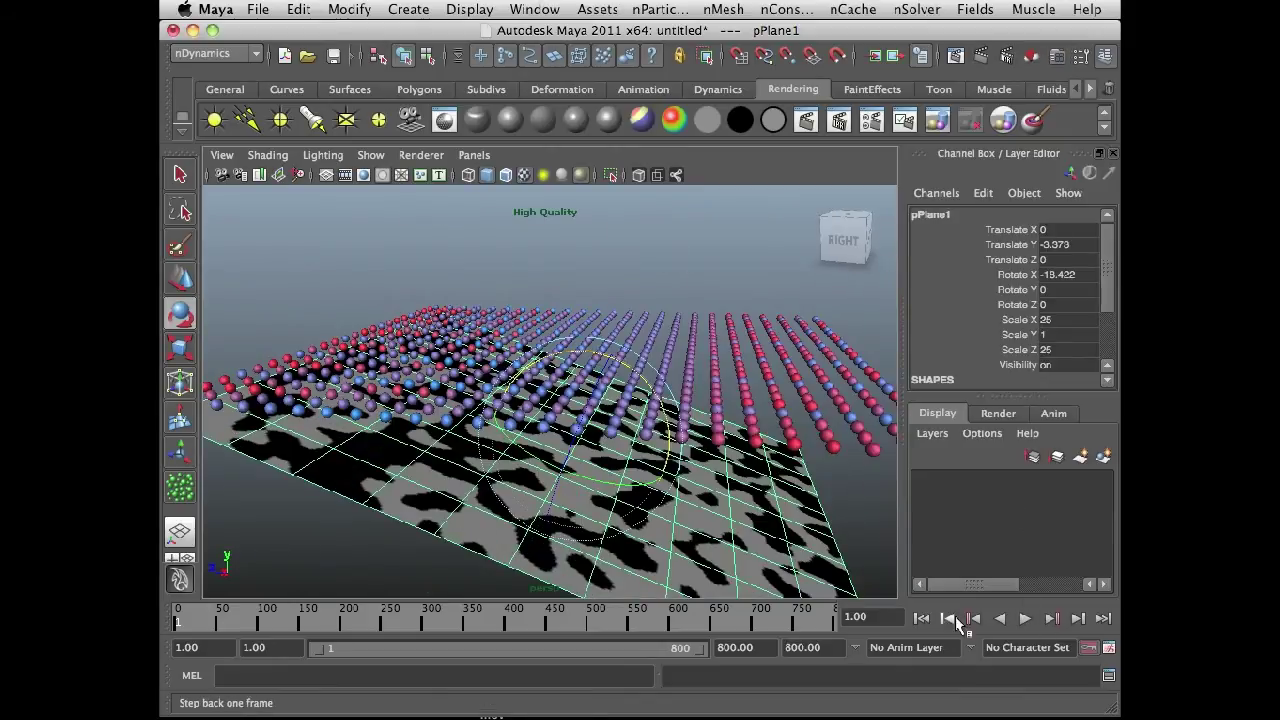
Step: Play the simulation to watch the particles roll off the tilted plane, then replay it
left_click(1025, 619)
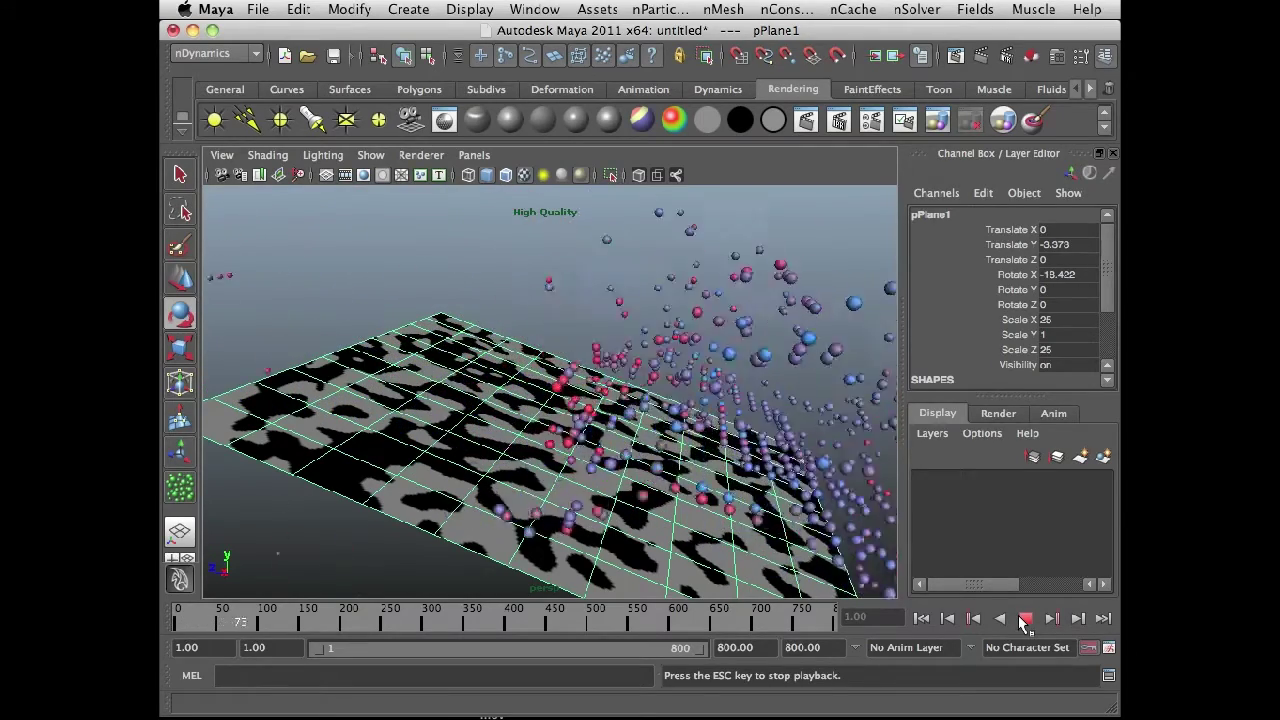
right_click_drag(714, 449, 488, 420, "alt")
left_click_drag(488, 420, 690, 450, "alt")
left_click(1027, 619)
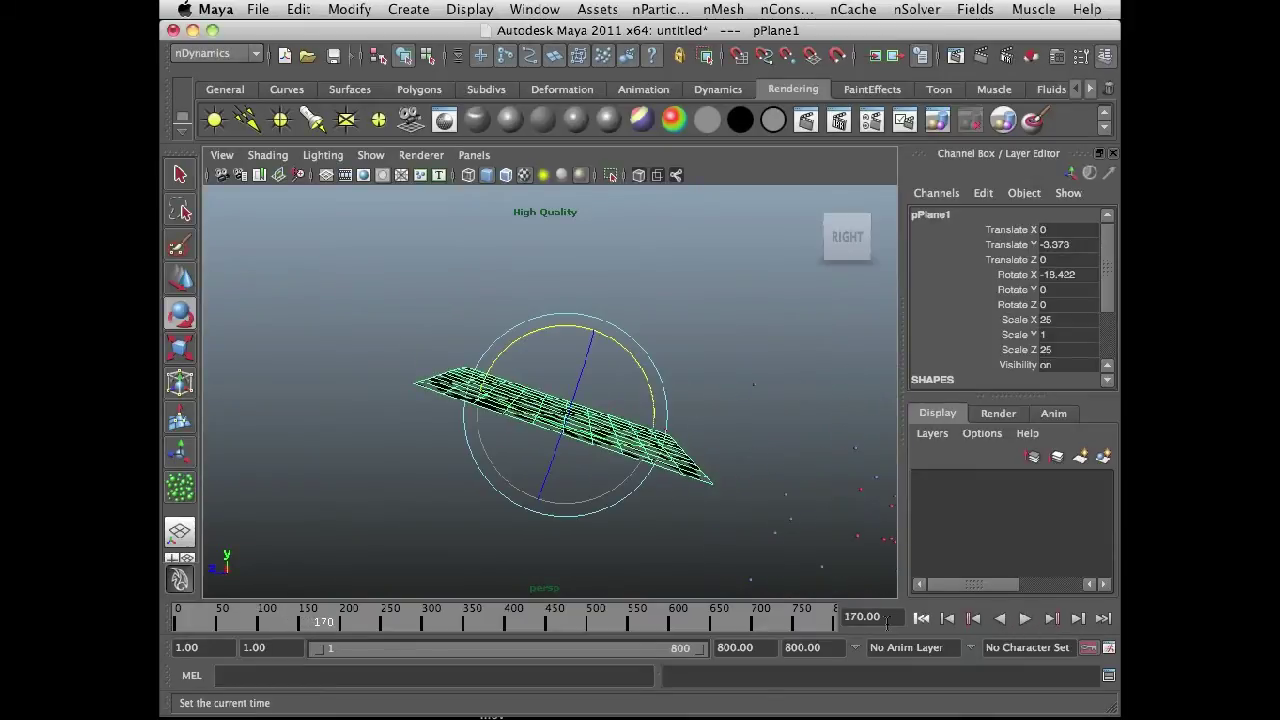
left_click(921, 618)
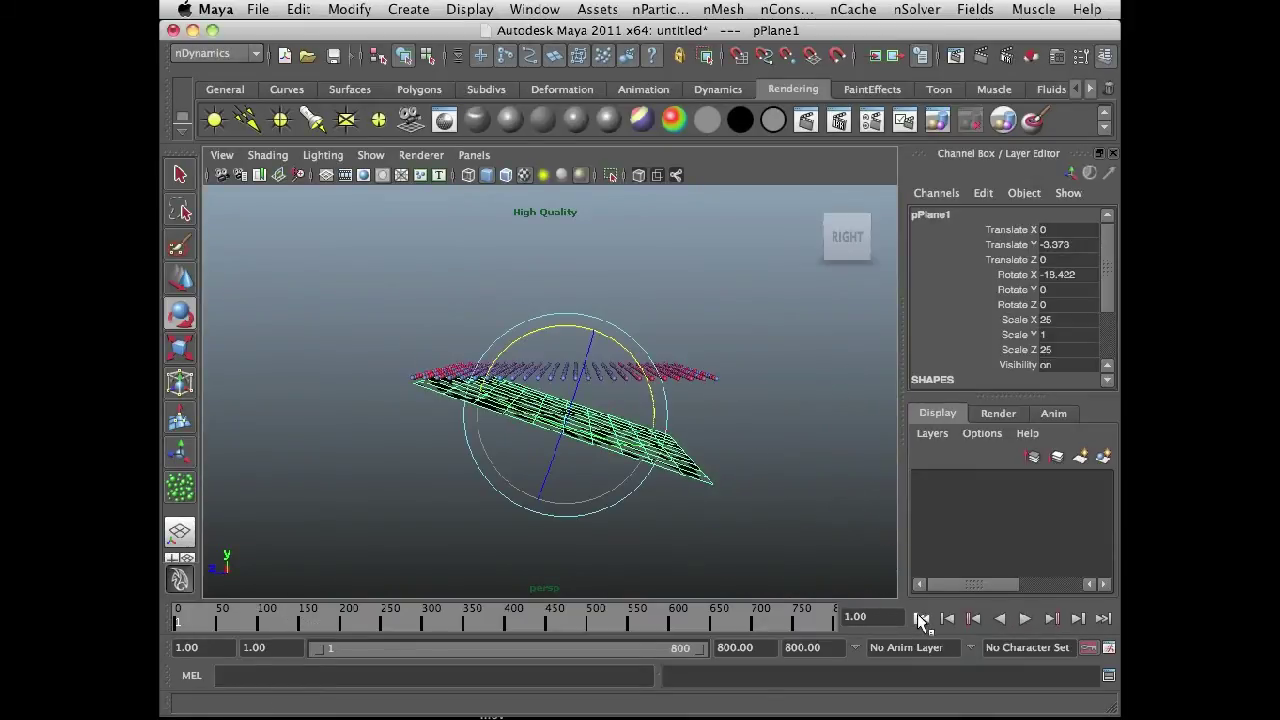
left_click(1025, 619)
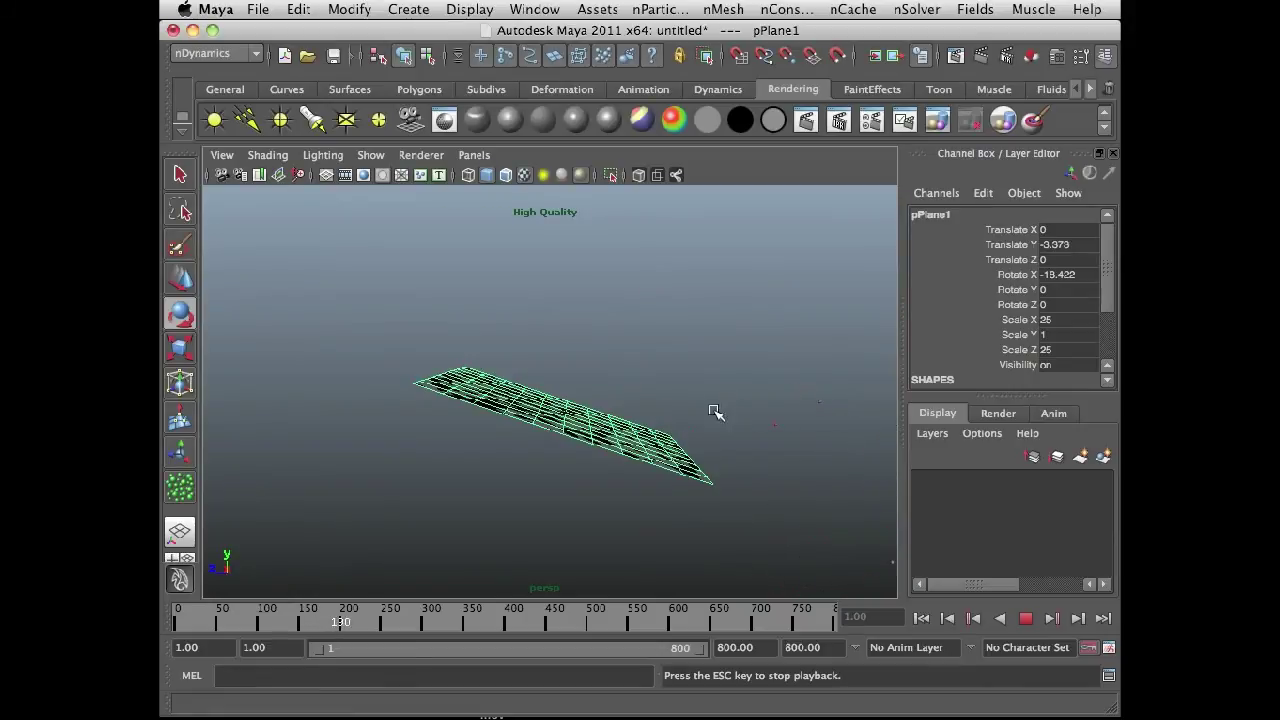
Step: Replay the simulation once more, rewind to frame 1 and look down on the particle grid
left_click(1025, 618)
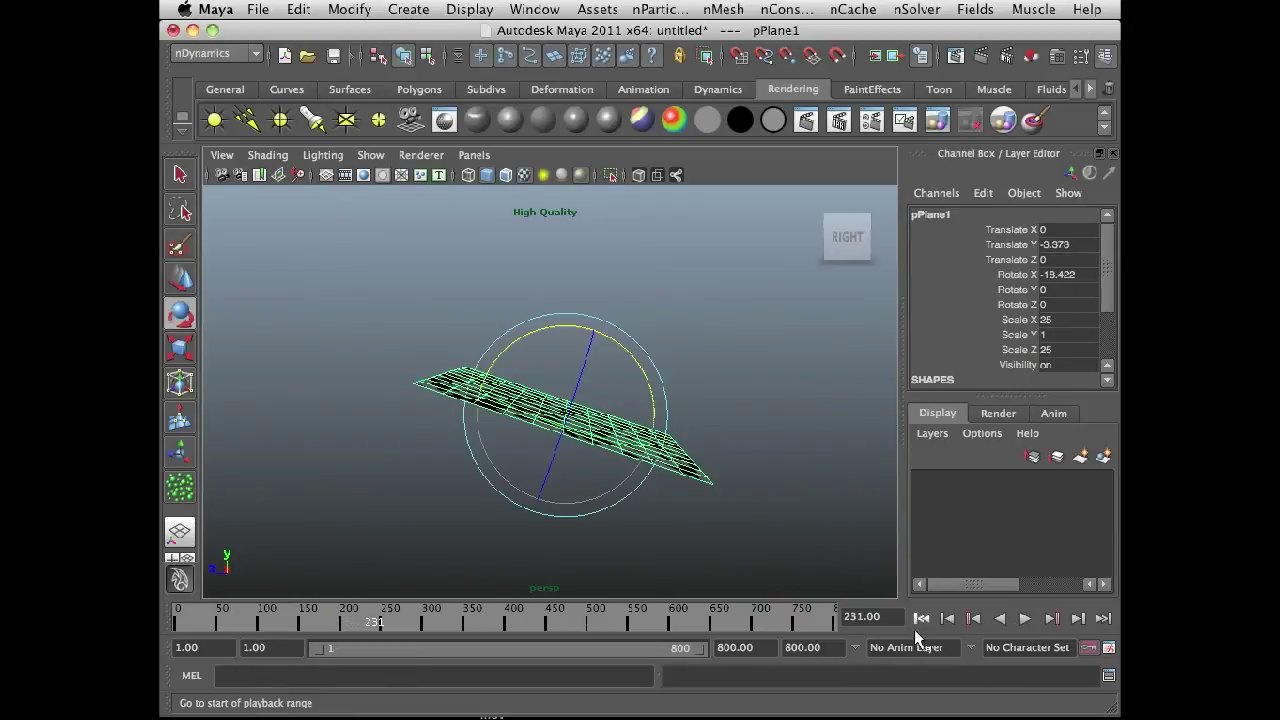
left_click(921, 618)
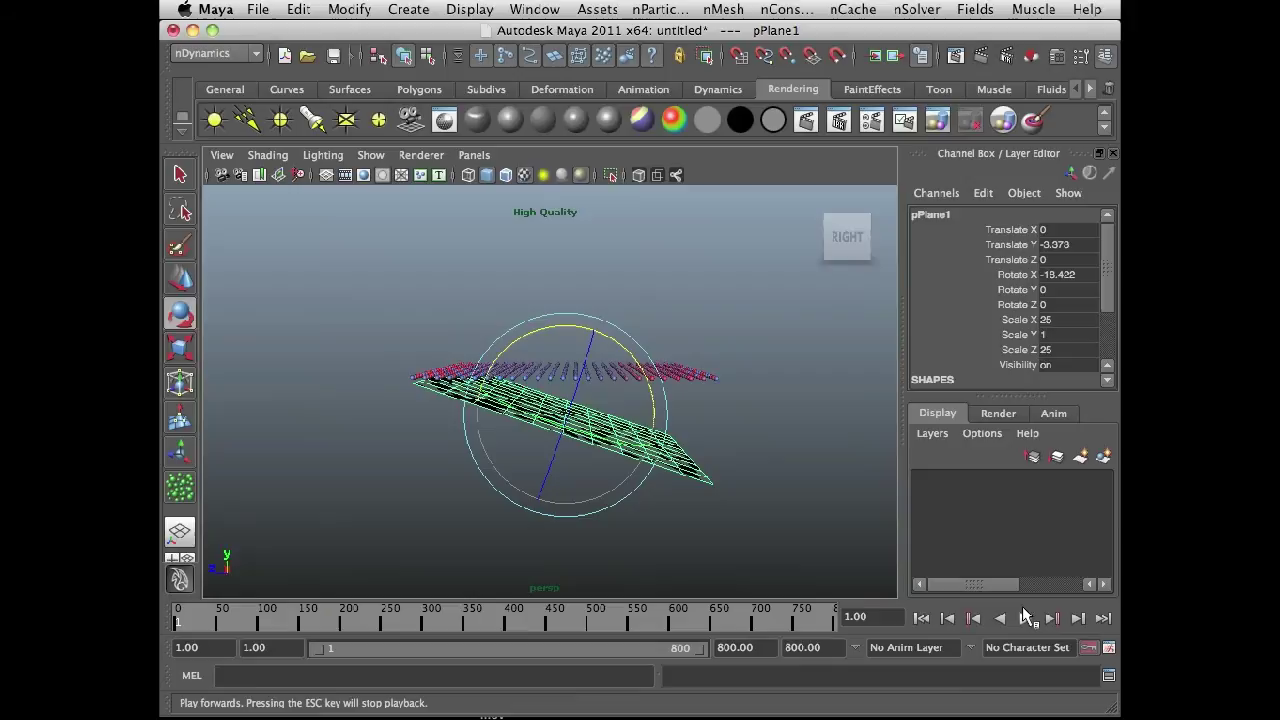
left_click(1025, 618)
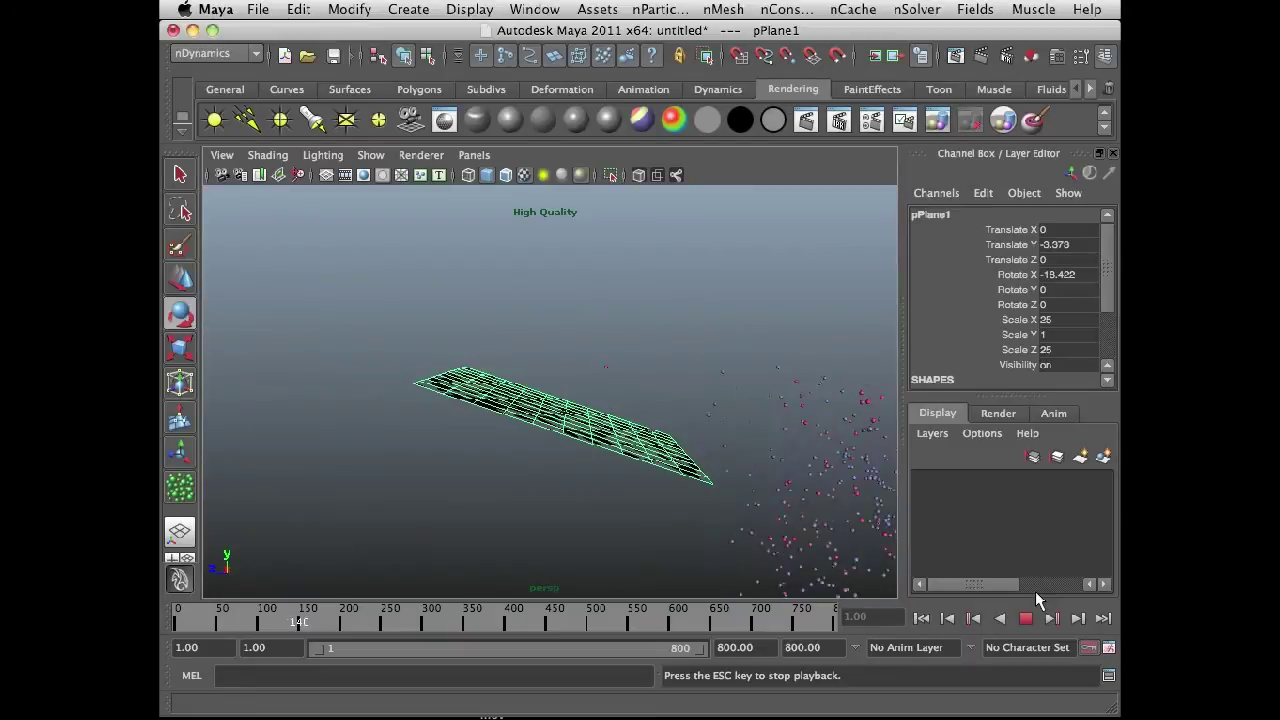
left_click(1025, 618)
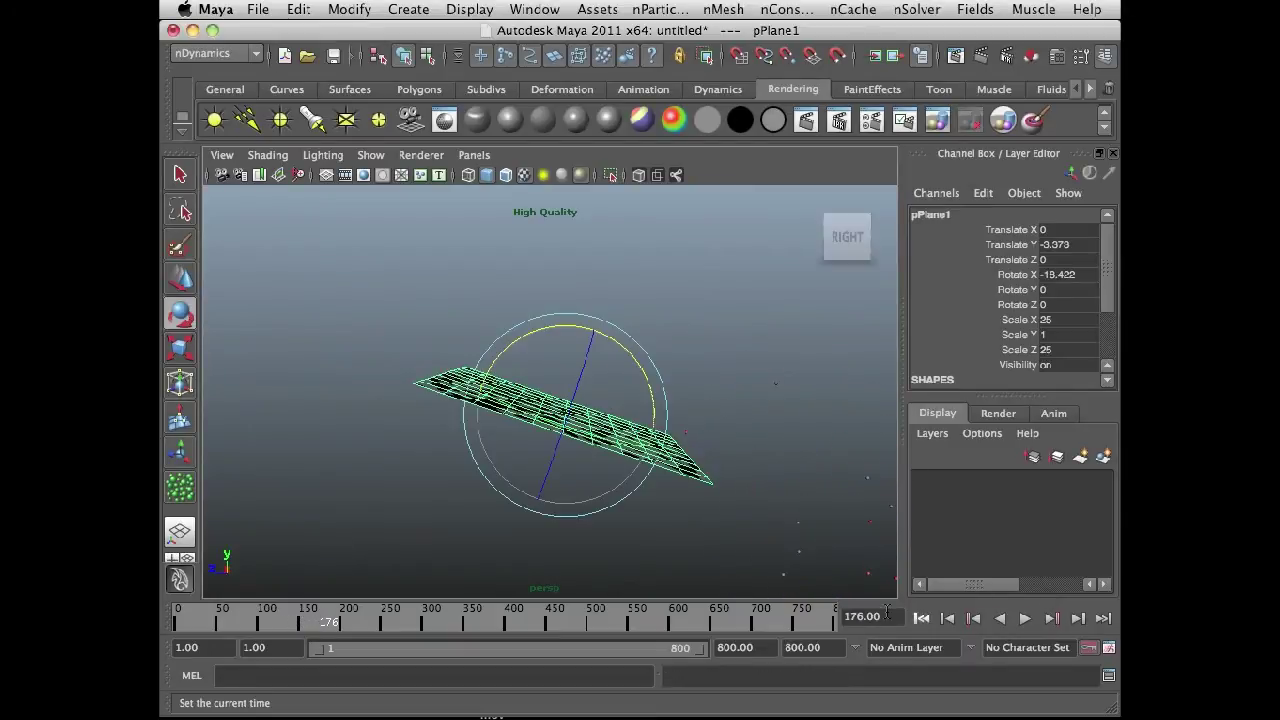
left_click(922, 619)
left_click_drag(520, 450, 825, 483, "alt")
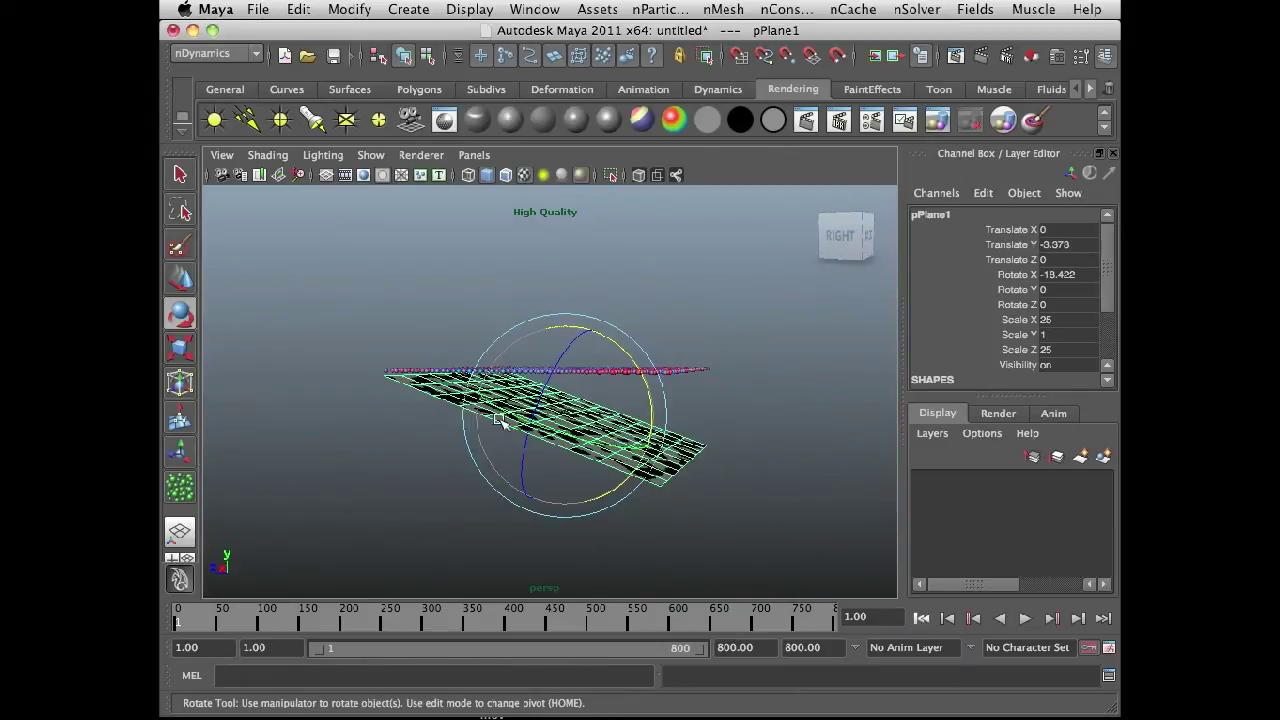
left_click_drag(498, 418, 472, 424, "alt")
left_click_drag(458, 473, 523, 470, "alt")
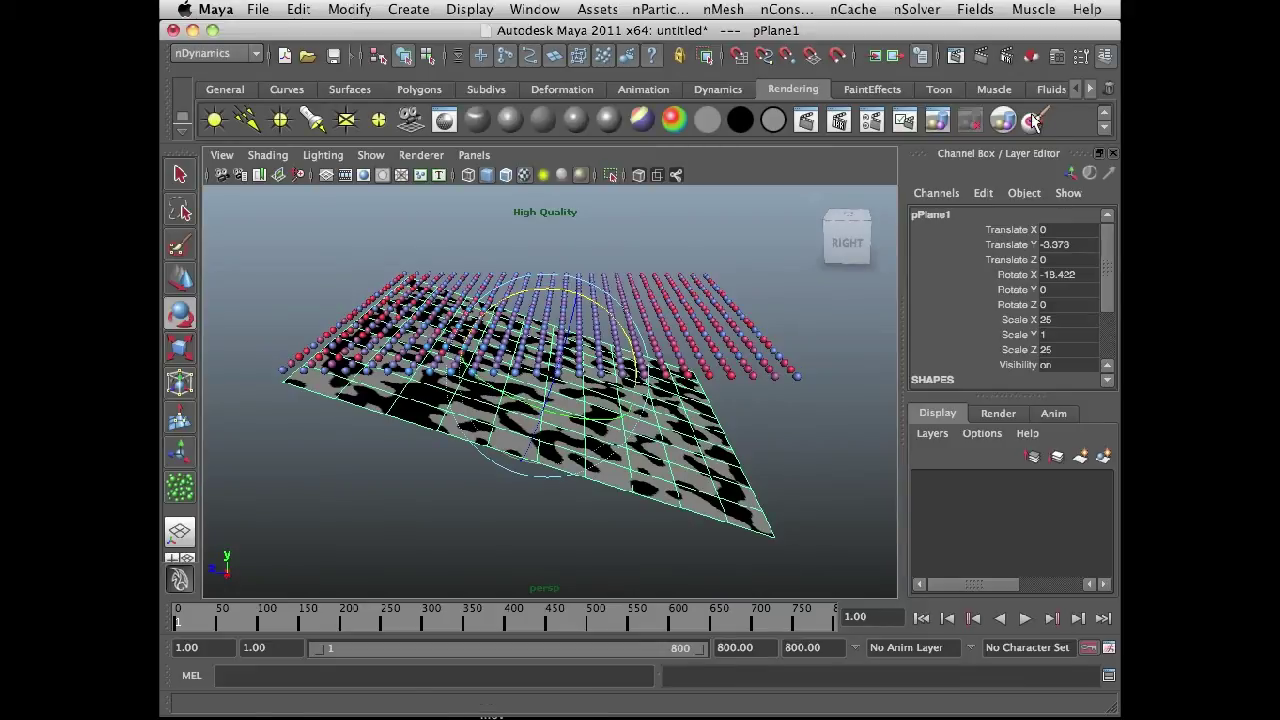
Step: Reopen the Hypershade on its Textures tab and select fractal1
left_click(534, 9)
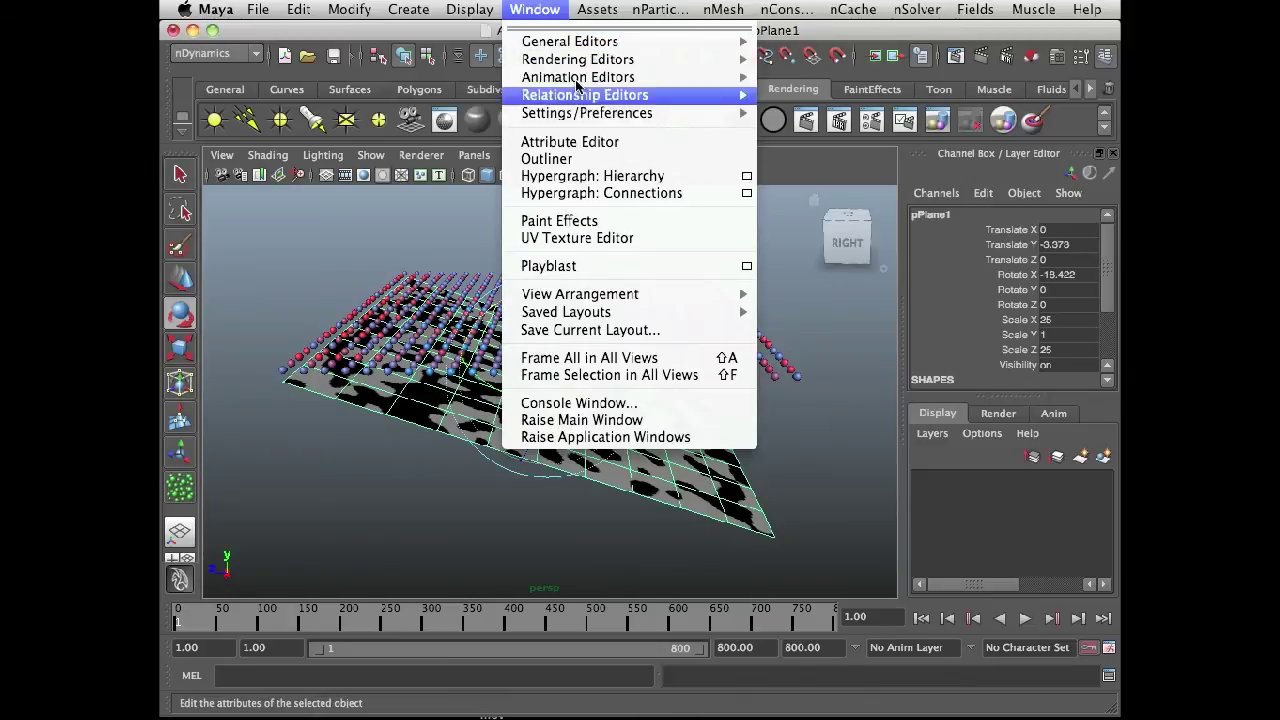
mouse_move(680, 60)
left_click(846, 104)
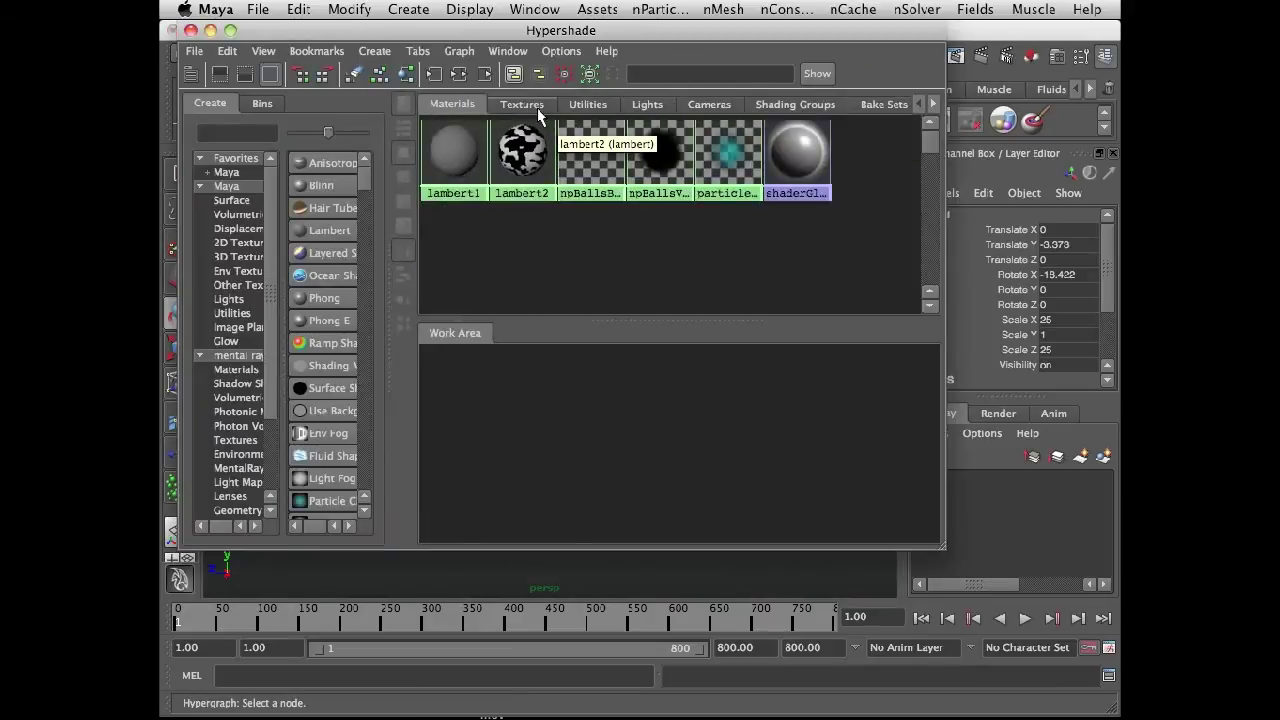
left_click(539, 110)
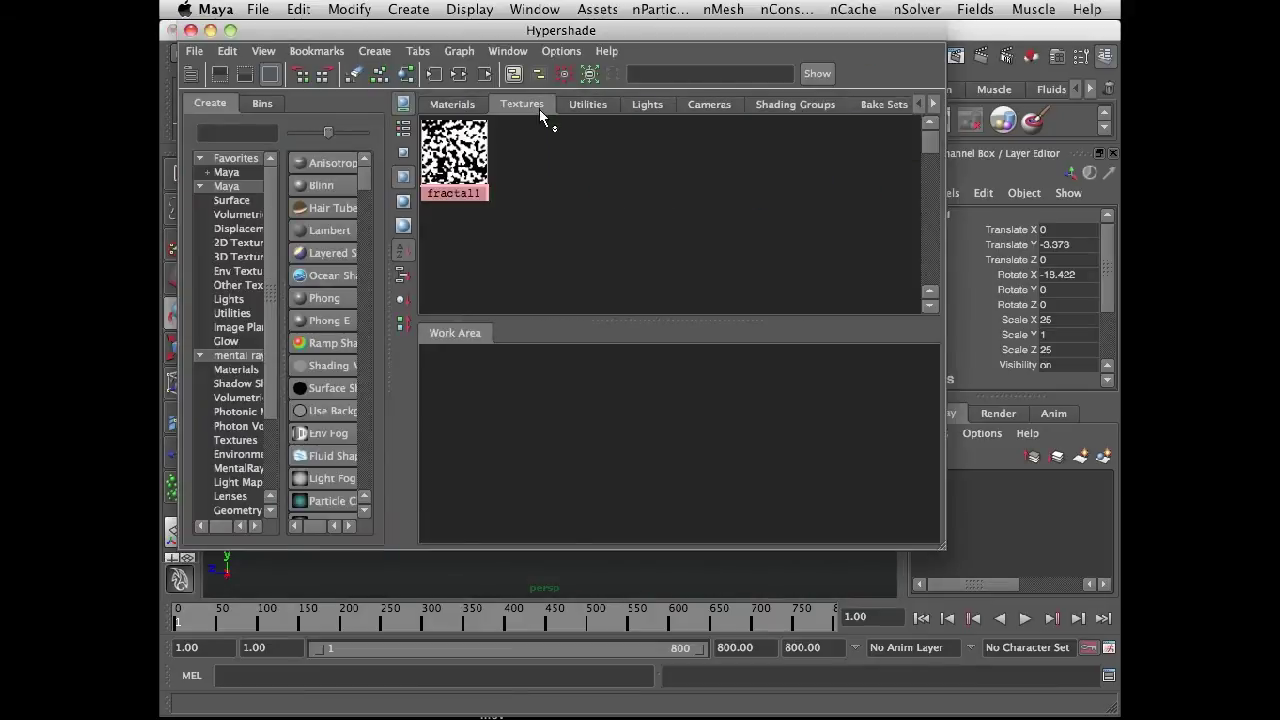
left_click(455, 165)
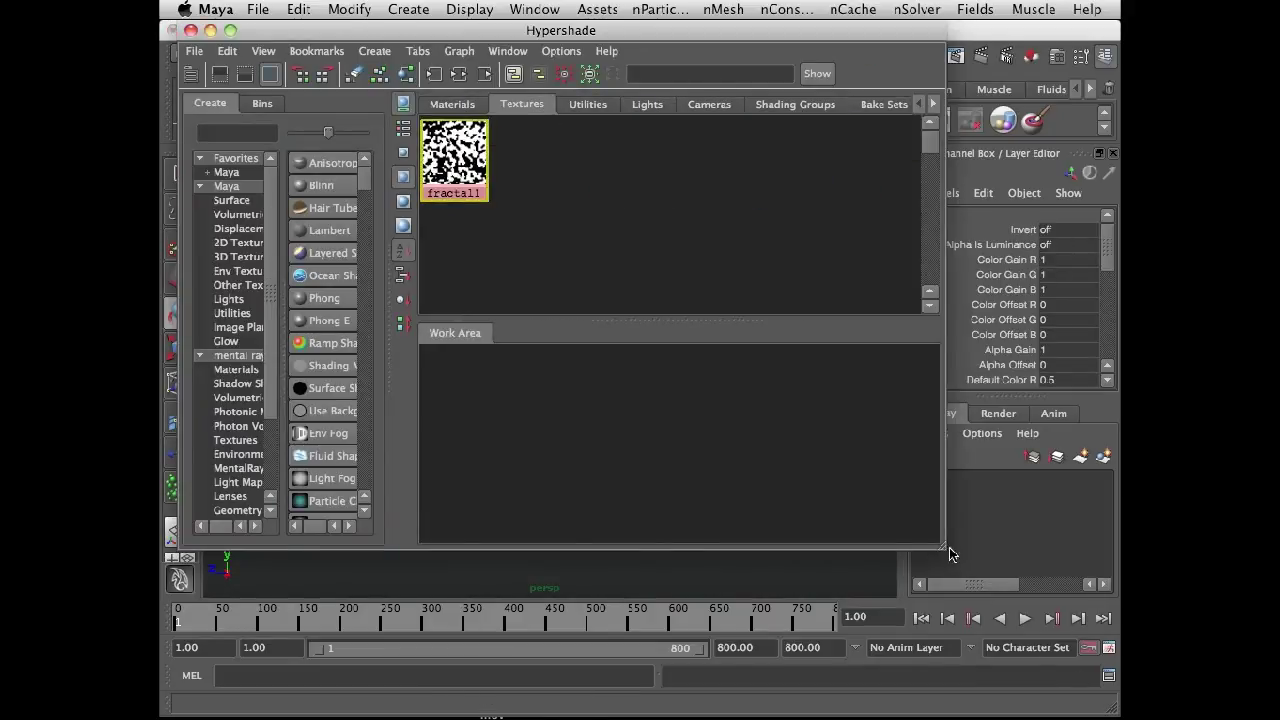
Step: Show fractal1's attributes scrolled to Color Balance and move the Hypershade aside
left_click_drag(950, 555, 540, 628)
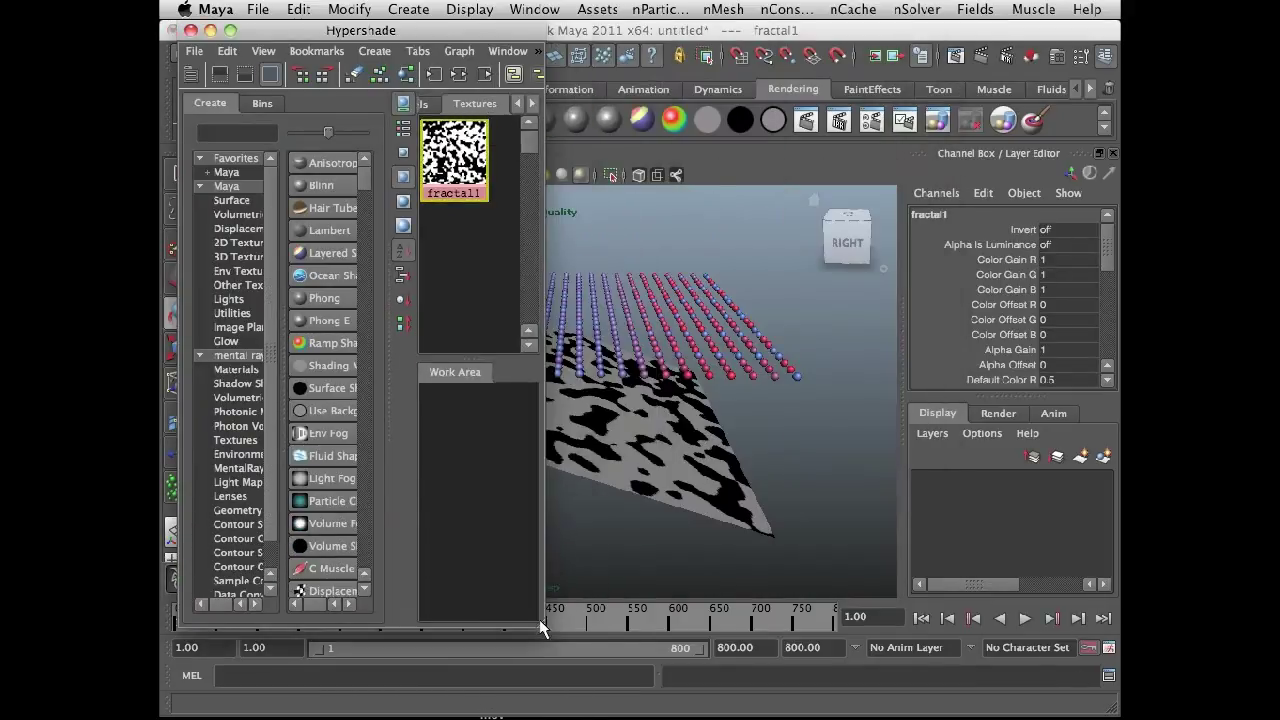
left_click(1061, 61)
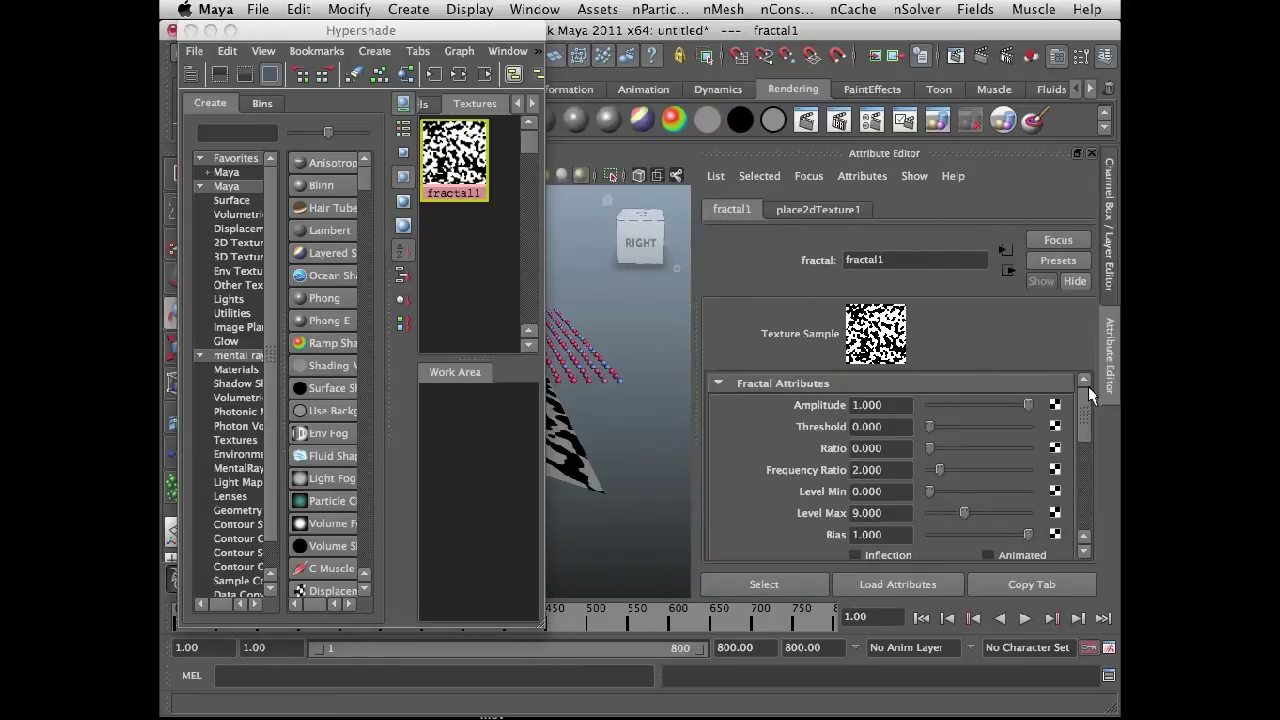
left_click_drag(1086, 394, 1085, 480)
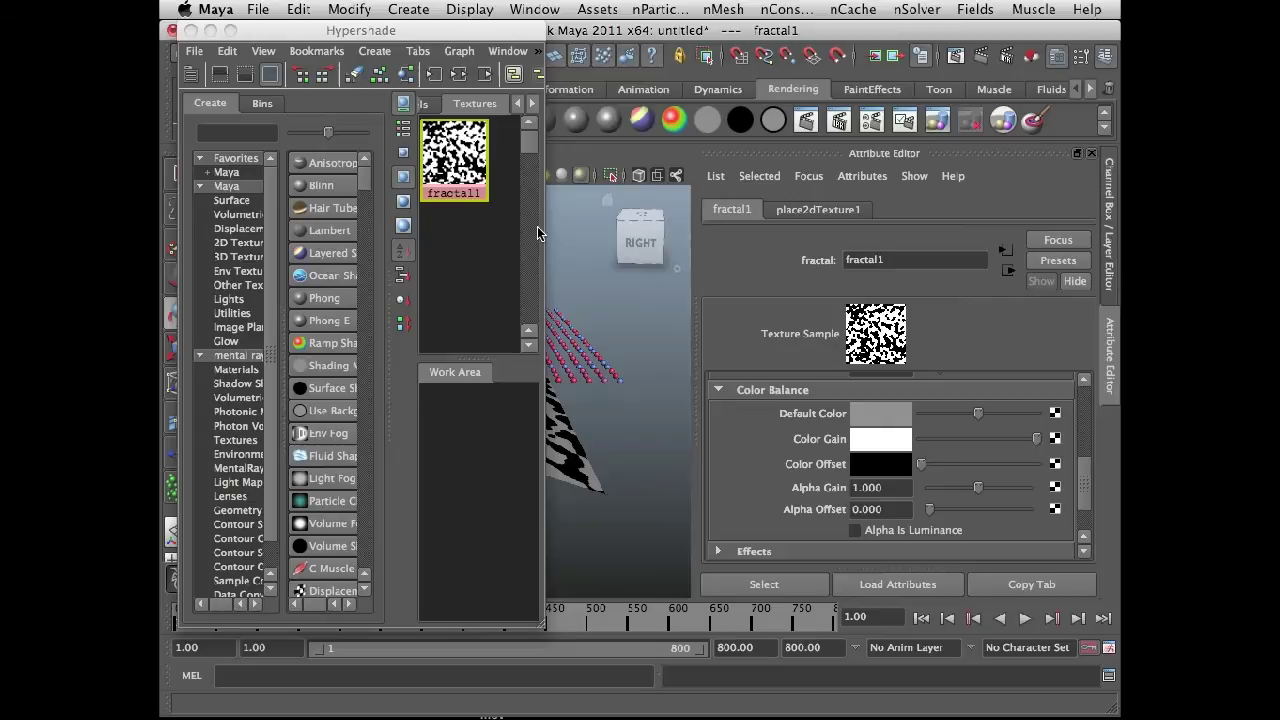
left_click_drag(452, 30, 243, 220)
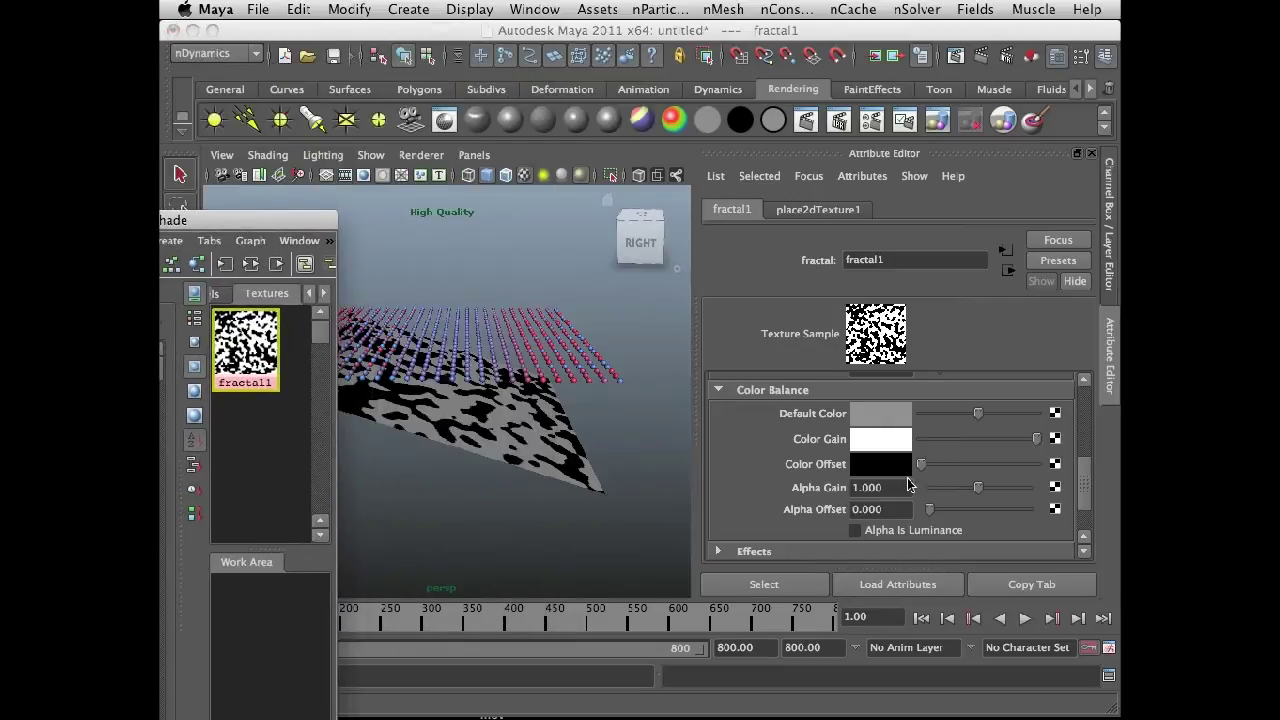
Step: Play the simulation while dragging fractal1's Alpha Gain down to 0.857, then rewind
left_click(992, 619)
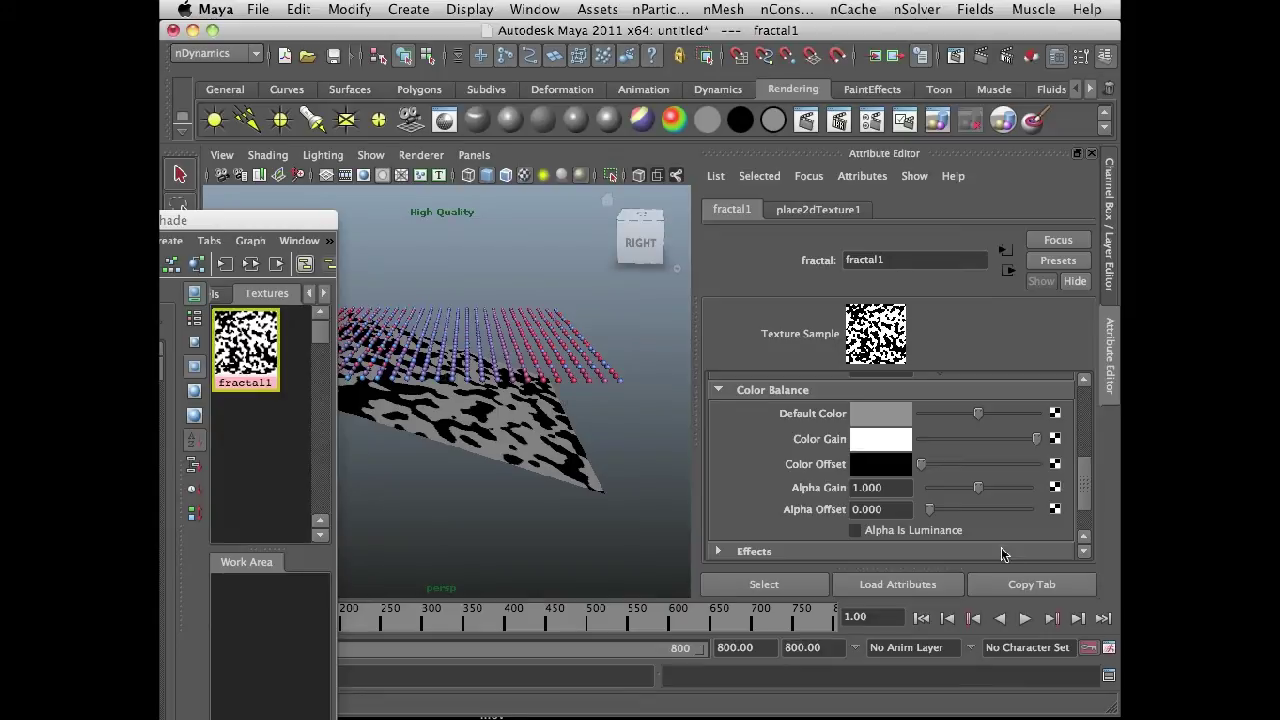
left_click(1027, 618)
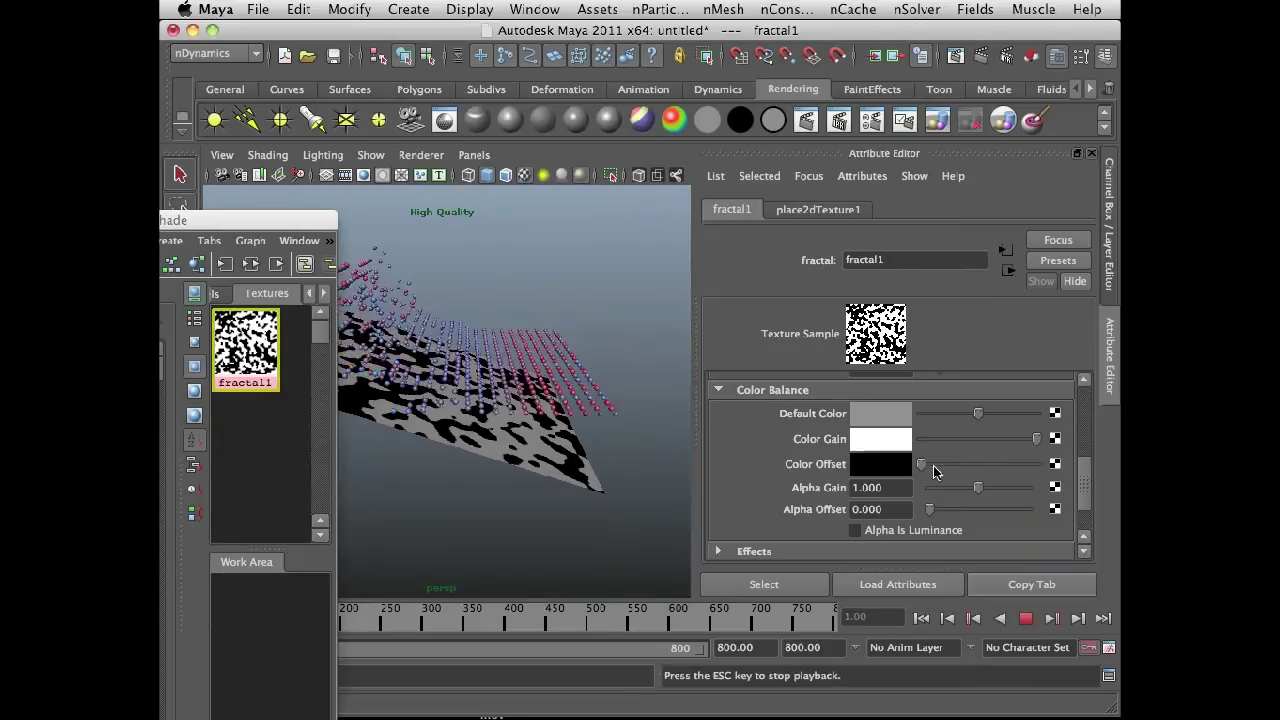
left_click_drag(978, 487, 925, 489)
left_click(1027, 618)
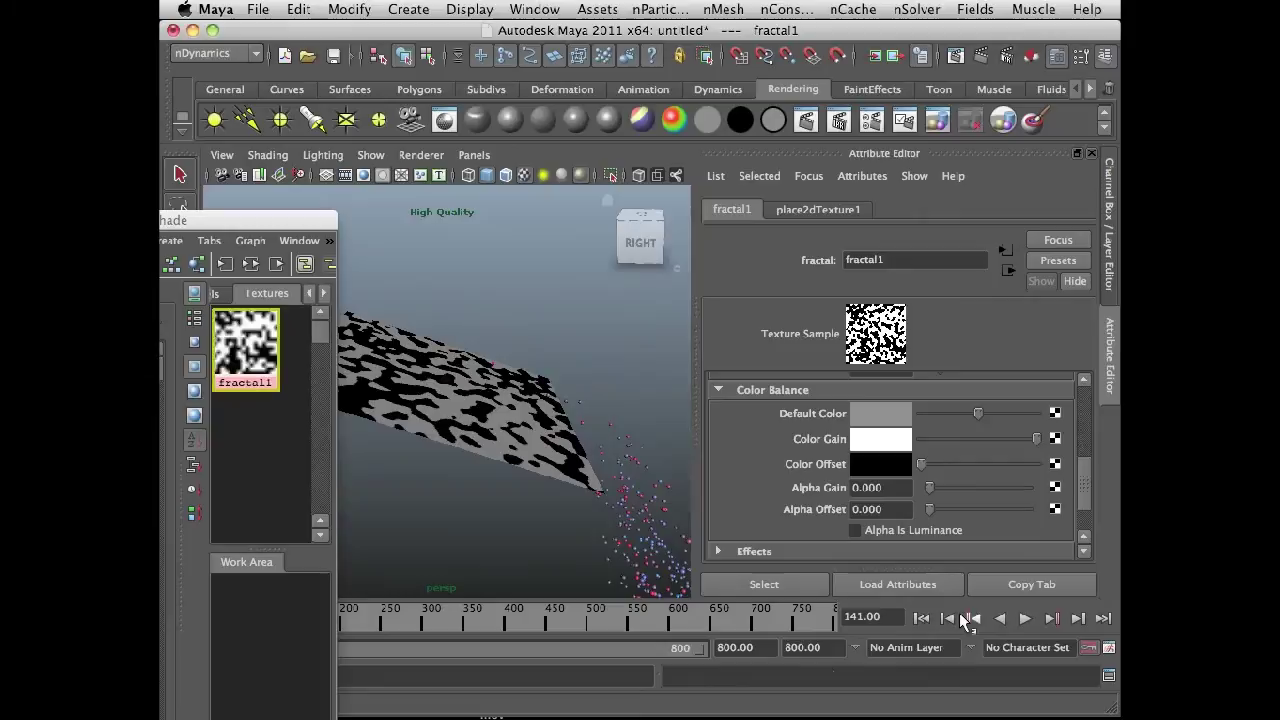
left_click(921, 618)
left_click(1024, 618)
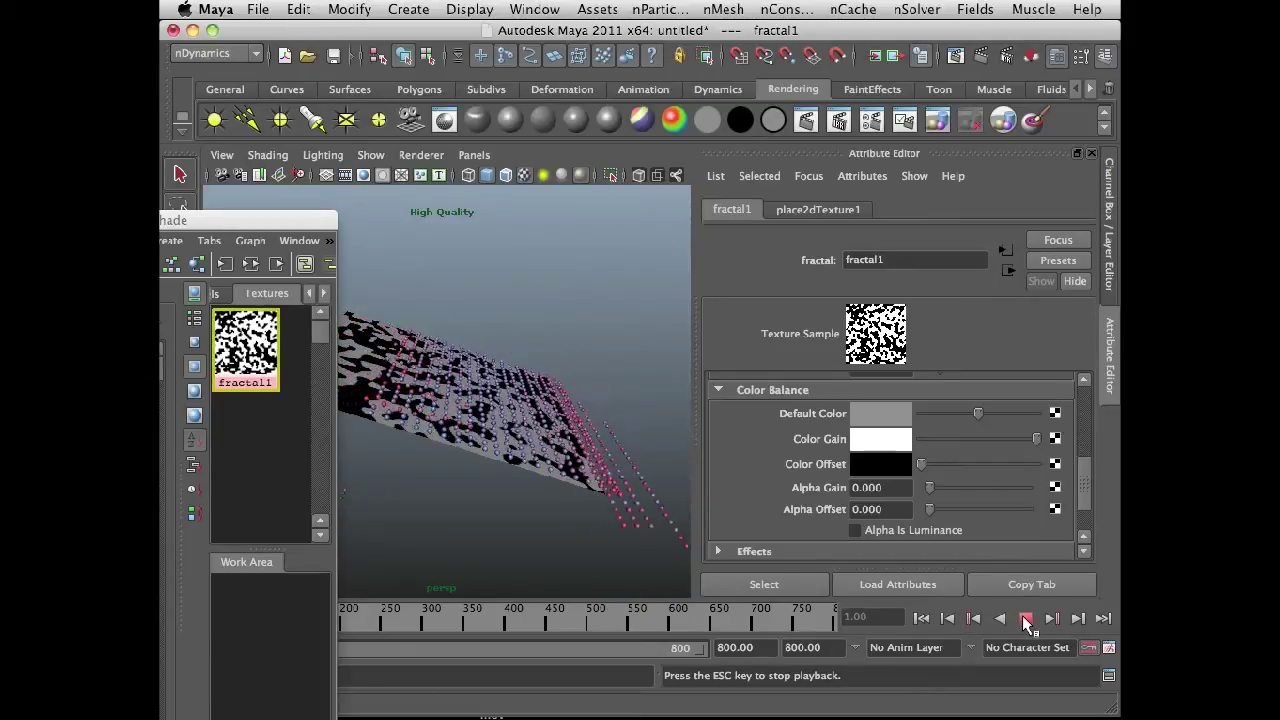
left_click(1026, 618)
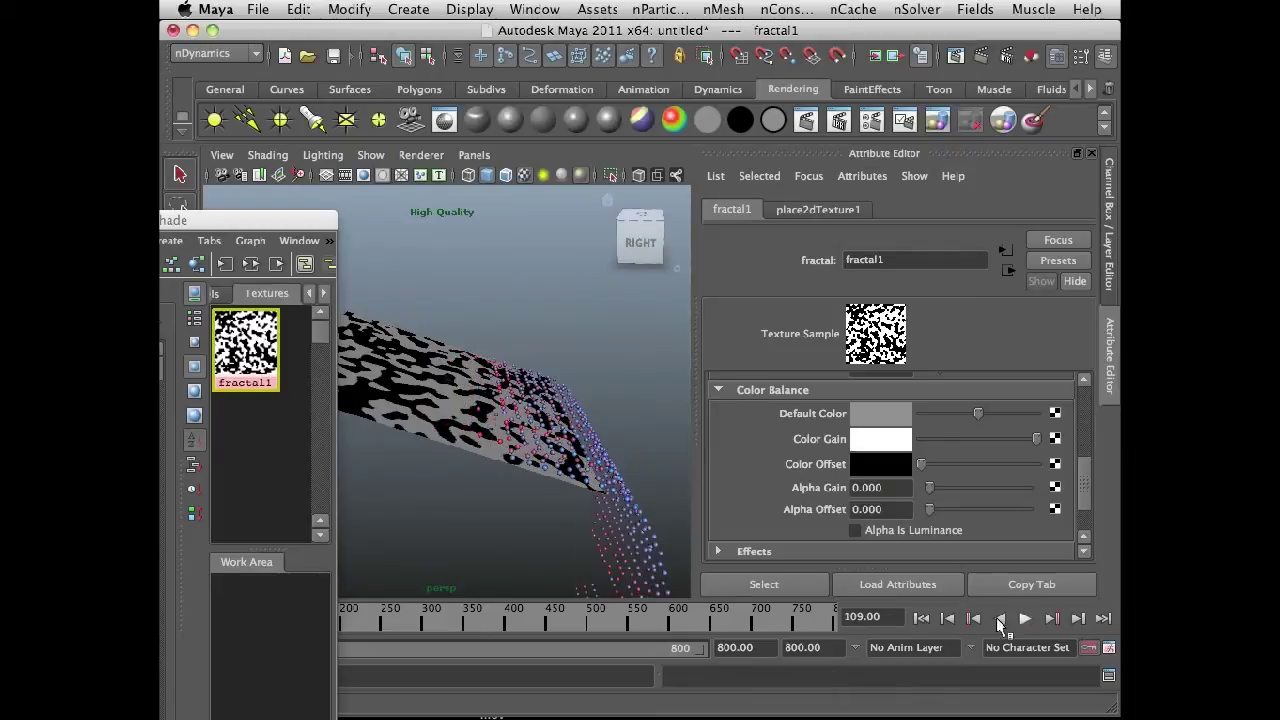
left_click(921, 618)
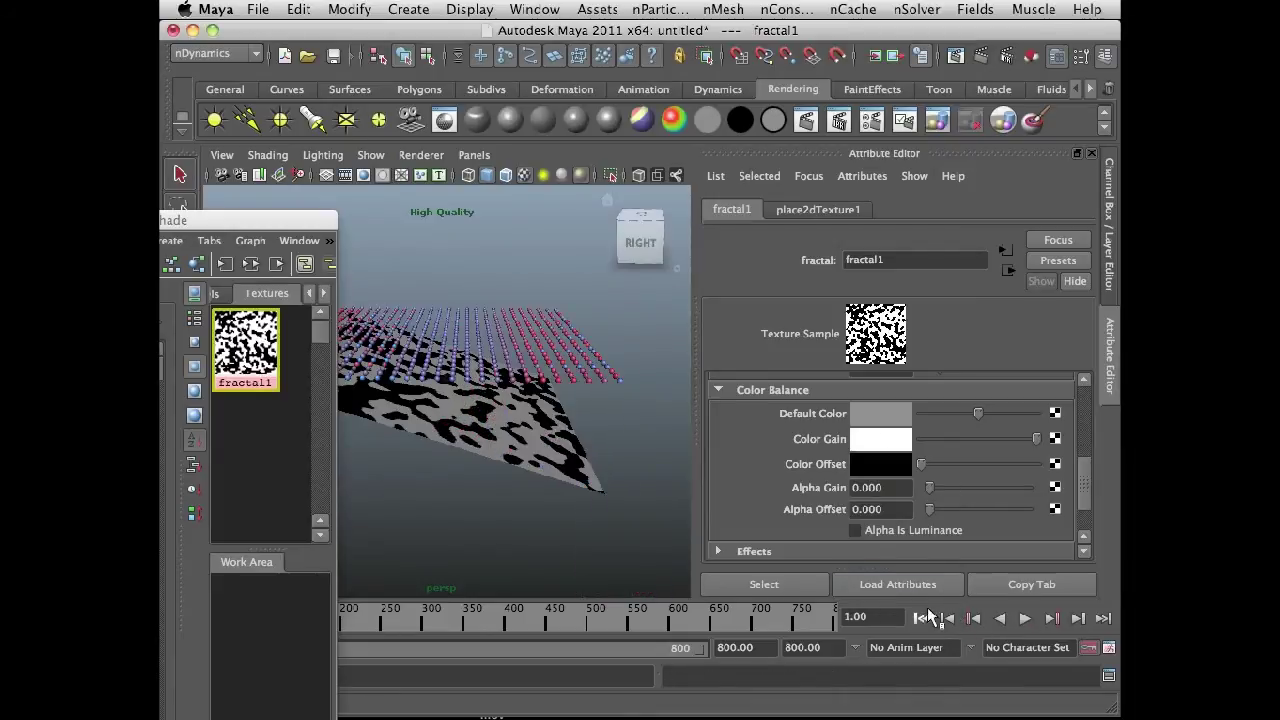
Step: Set Alpha Gain to 10, then play, stop and rewind the simulation to preview it
left_click_drag(930, 487, 1078, 492)
left_click(853, 487)
type("10")
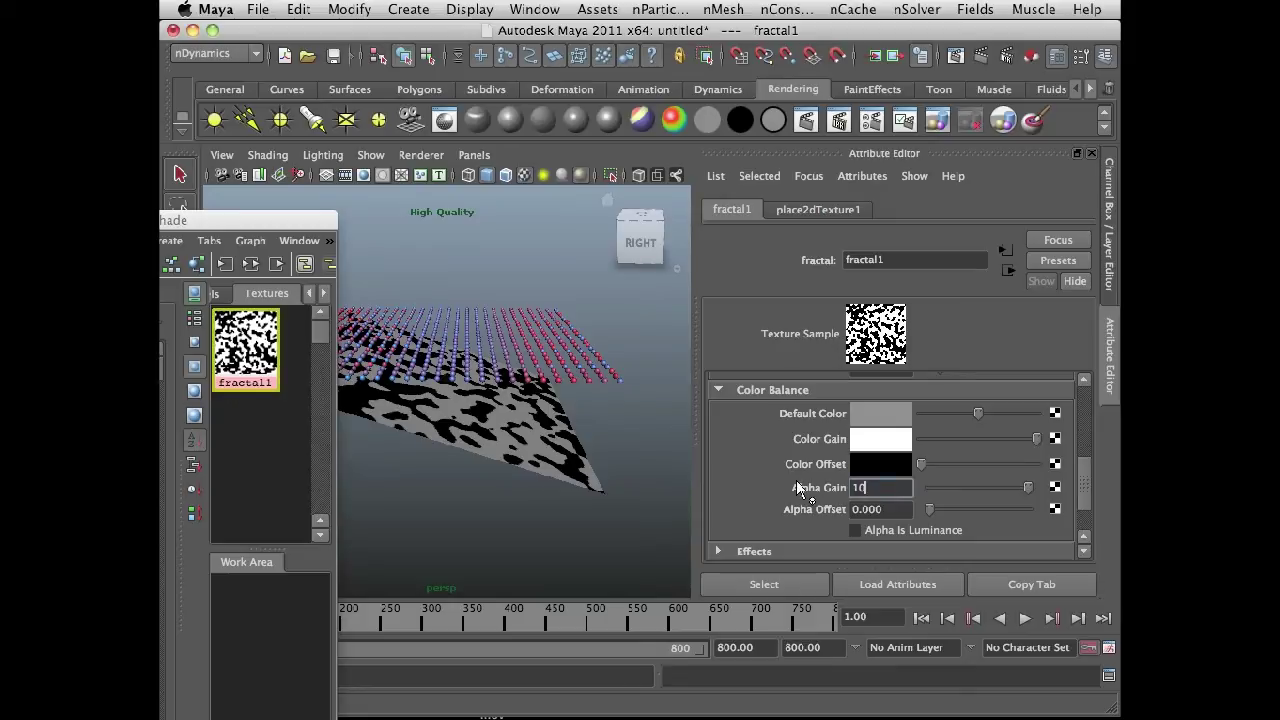
key("Return")
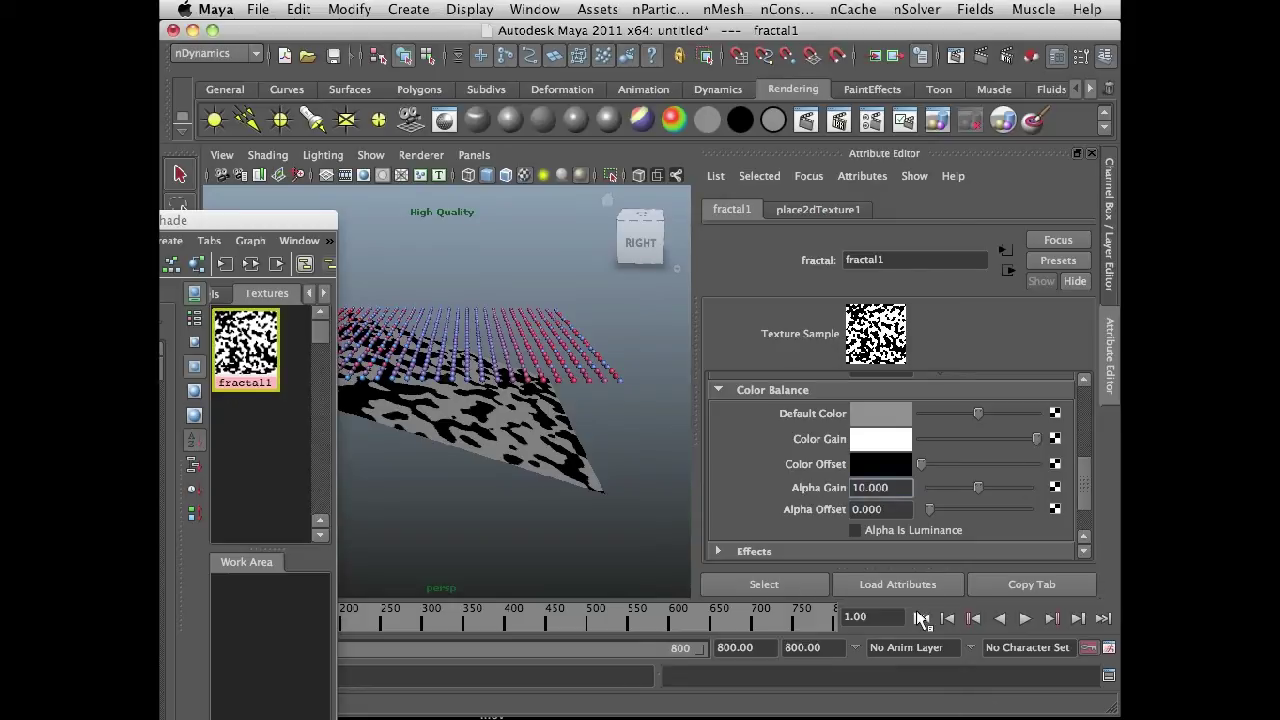
left_click(1025, 618)
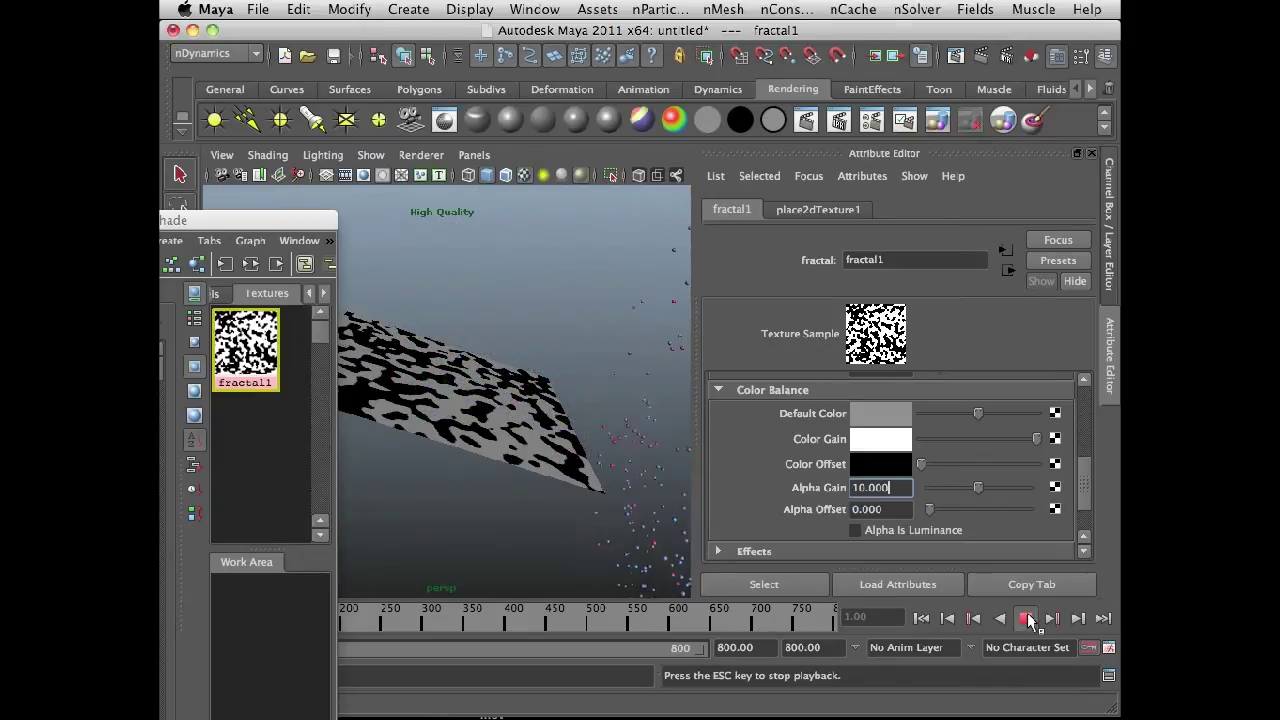
left_click(1027, 616)
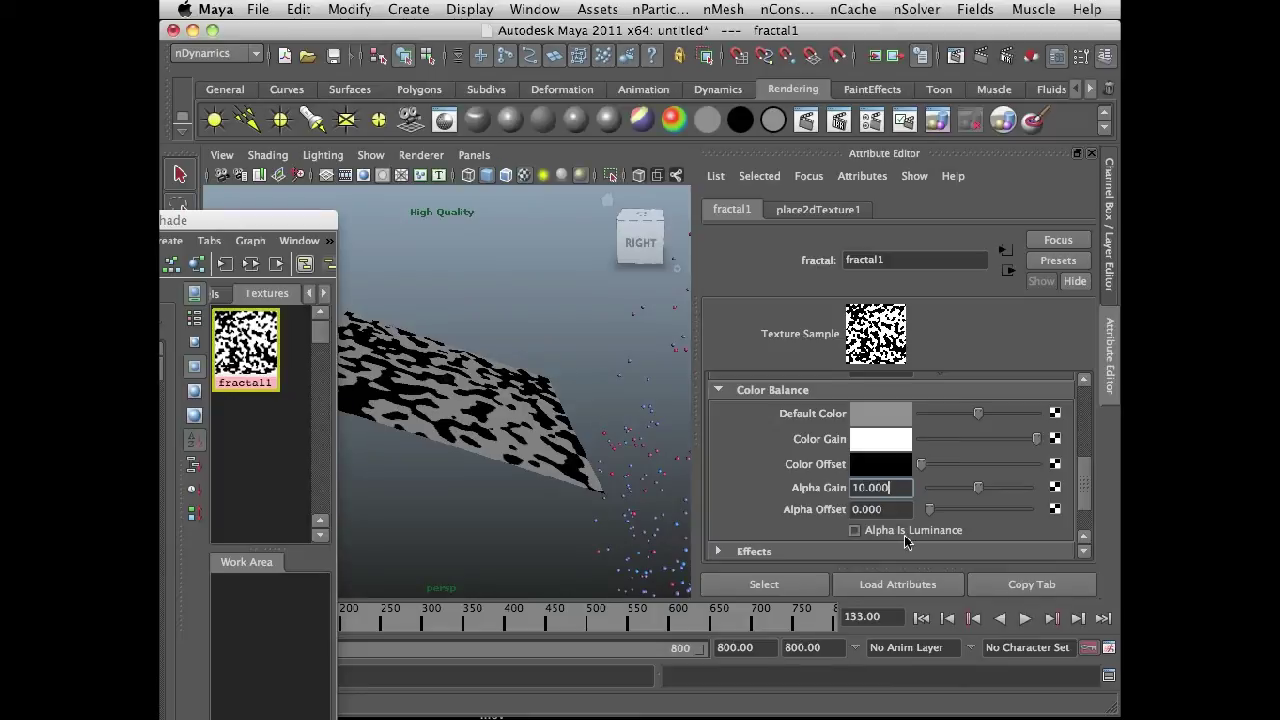
left_click(921, 618)
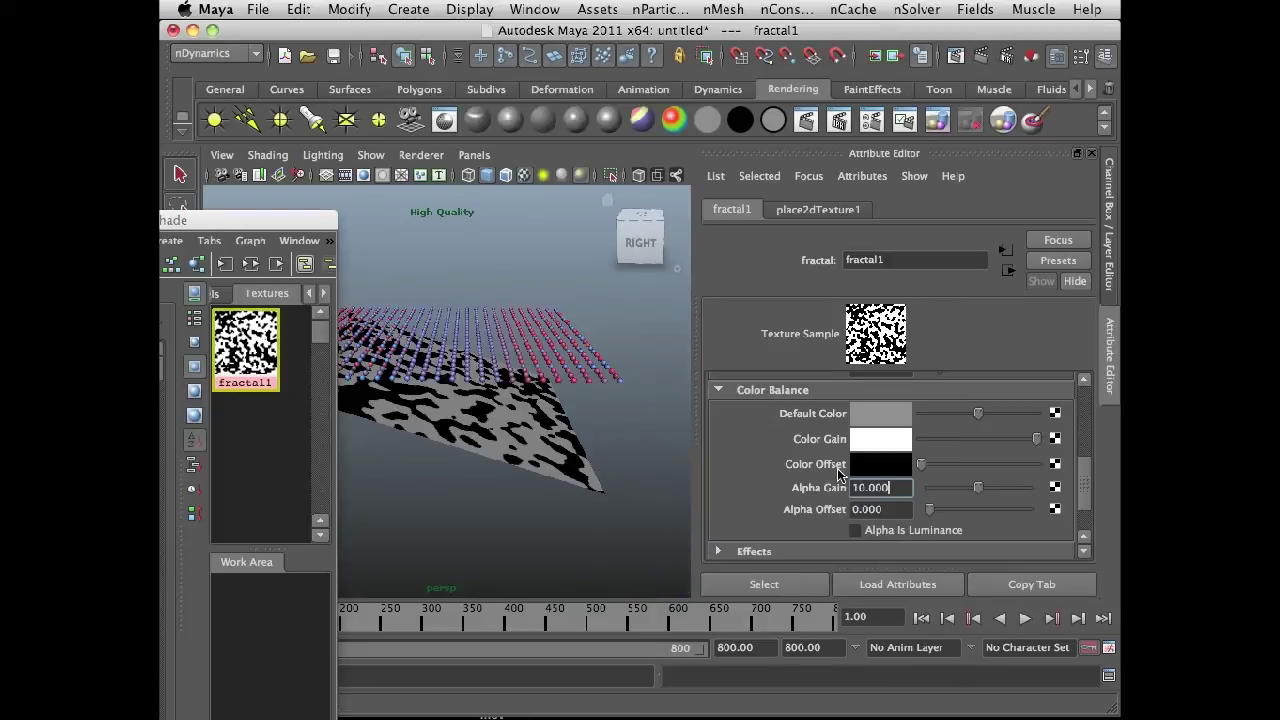
Step: Set Alpha Gain to 1 and enter =-0.5*fractal1.alphaGain; as the Alpha Offset expression
type("1")
key("Return")
left_click(904, 509)
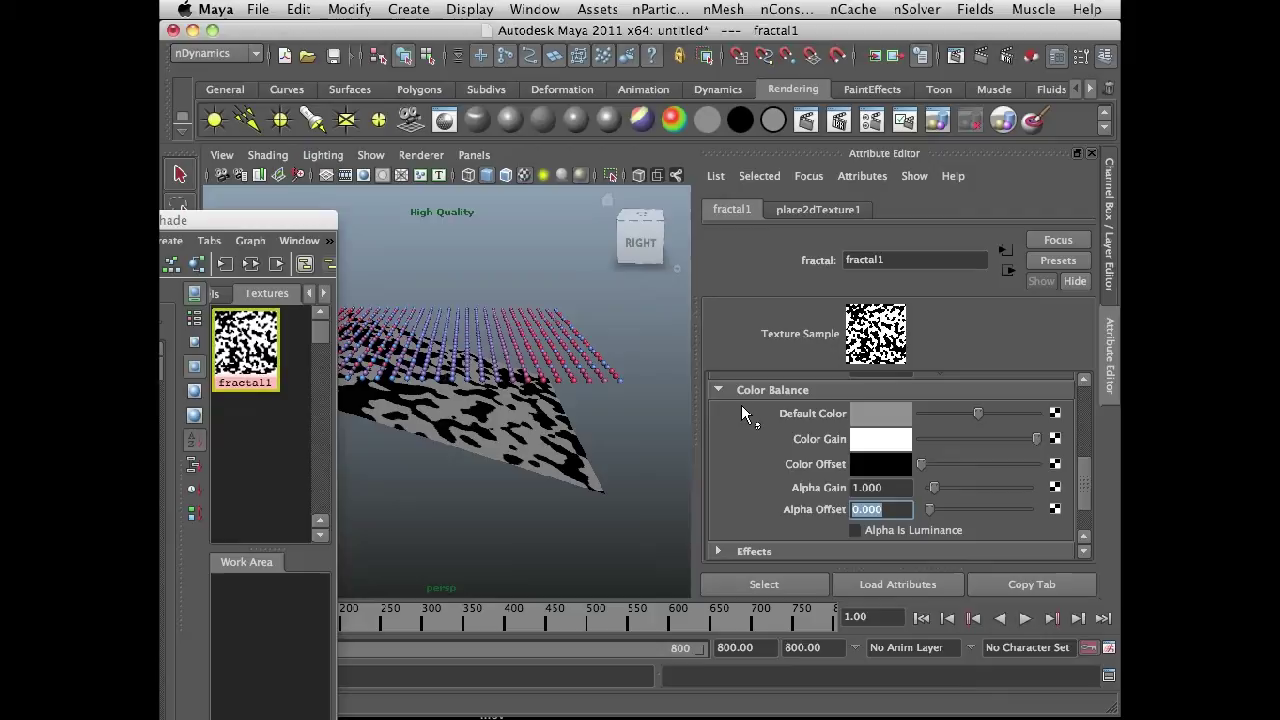
type("--")
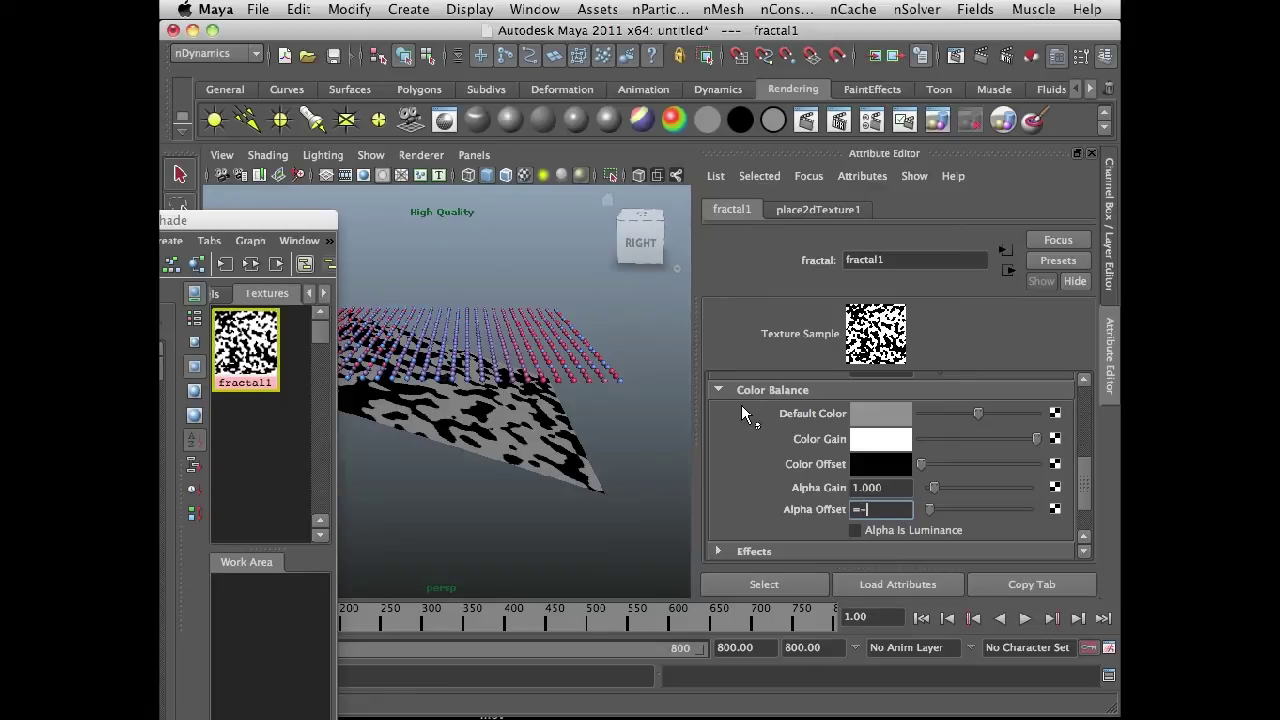
type("0/5*")
key("BackSpace")
key("BackSpace")
key("BackSpace")
type(".")
type("5")
type("*")
type("fractal")
type("1")
type(".alpha")
type("Gain")
type(";")
key("Return")
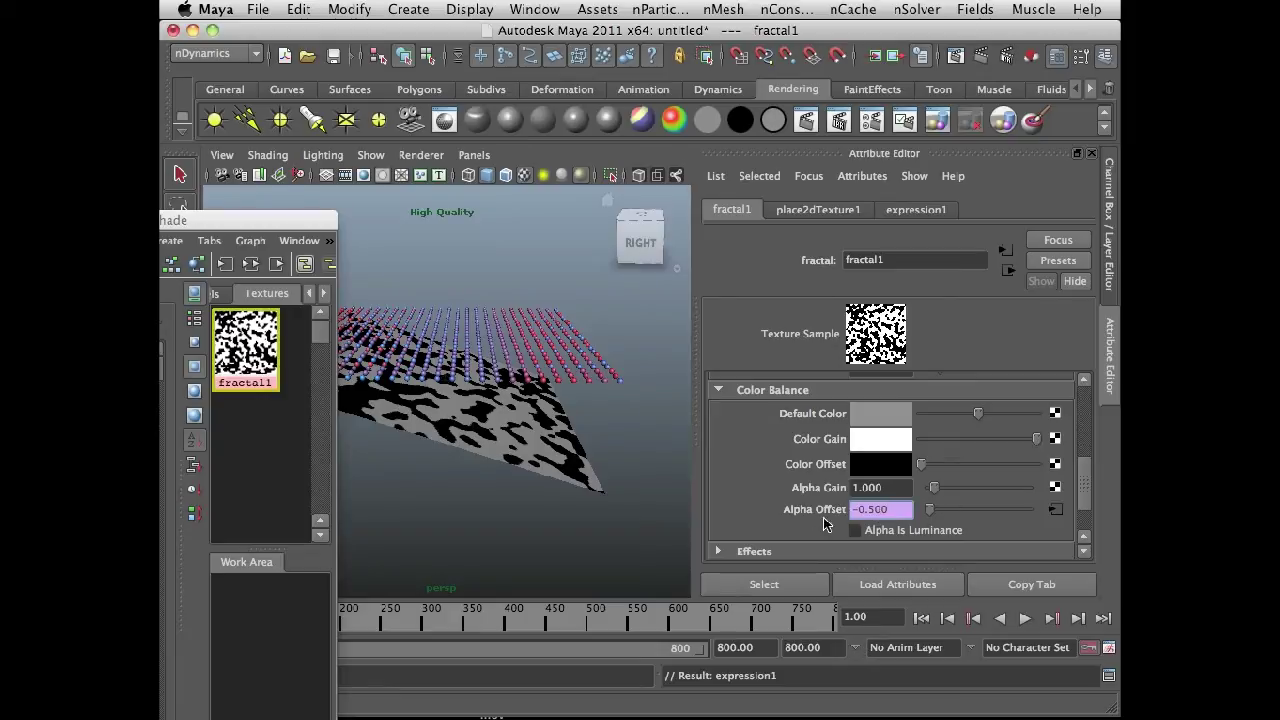
Step: Drag Alpha Gain up and down to test strengths, then set it to 3
left_click_drag(933, 488, 956, 494)
mouse_move(974, 486)
left_mouse_down()
mouse_move(930, 496)
mouse_move(968, 492)
left_mouse_up()
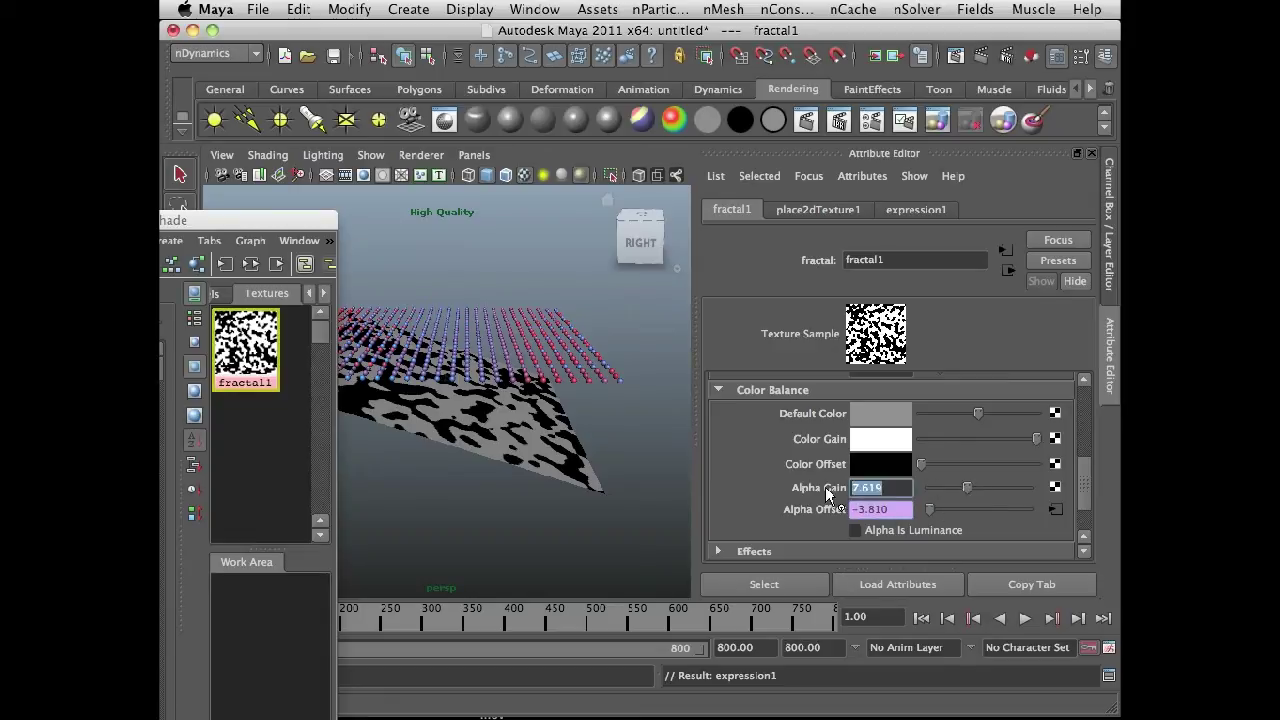
type("3")
key("Return")
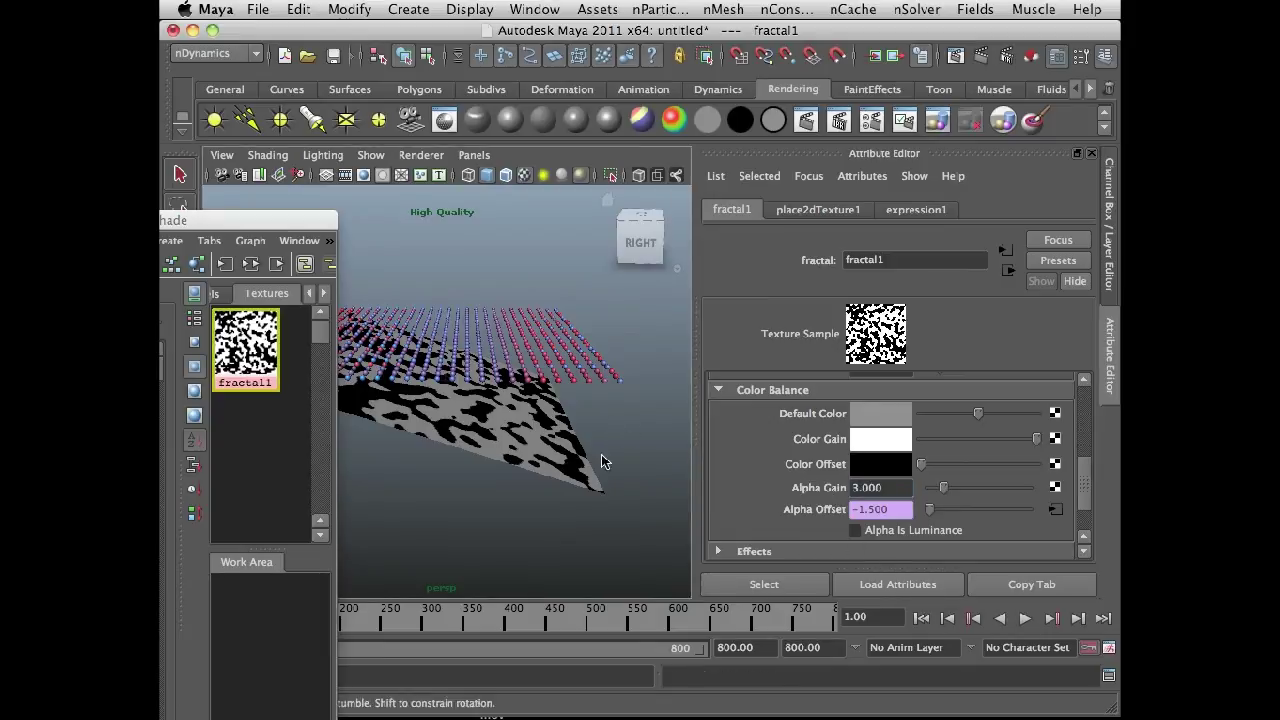
Step: Play the simulation and lower Alpha Gain to 0.762 during playback, Alpha Offset following at -0.381
left_click_drag(601, 454, 575, 460, "alt")
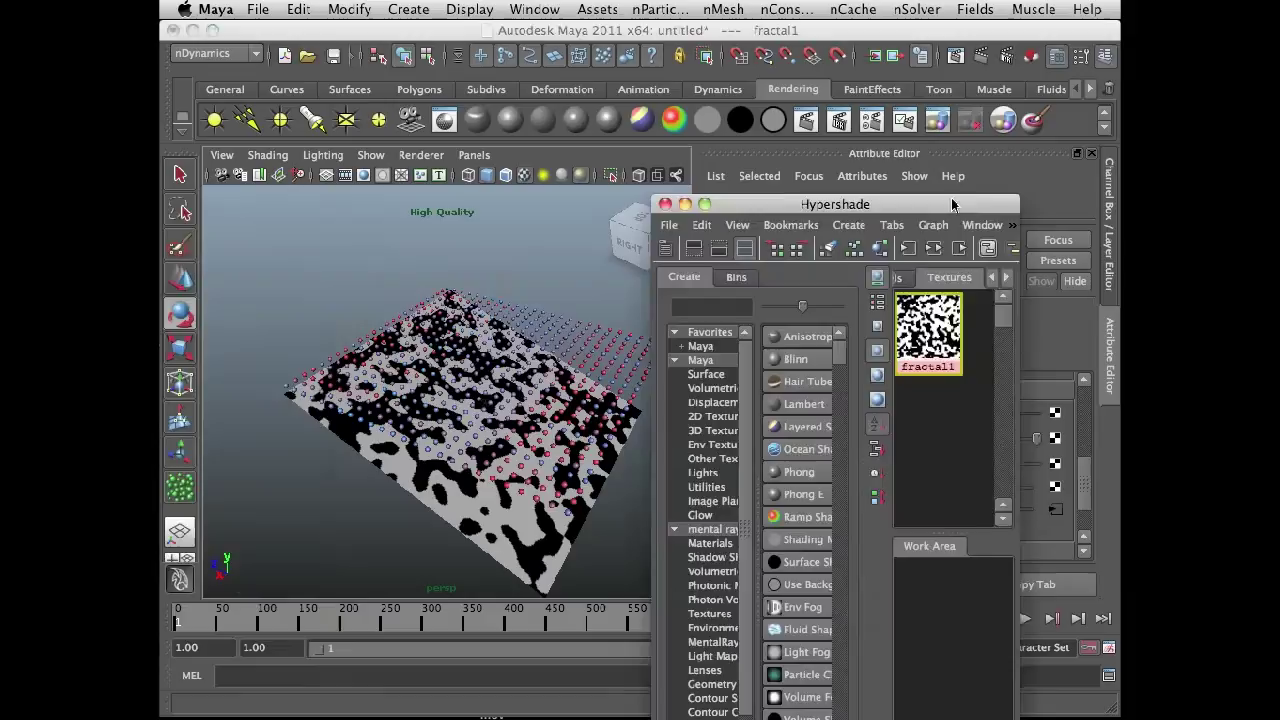
left_click_drag(951, 204, 971, 202)
left_click(630, 250)
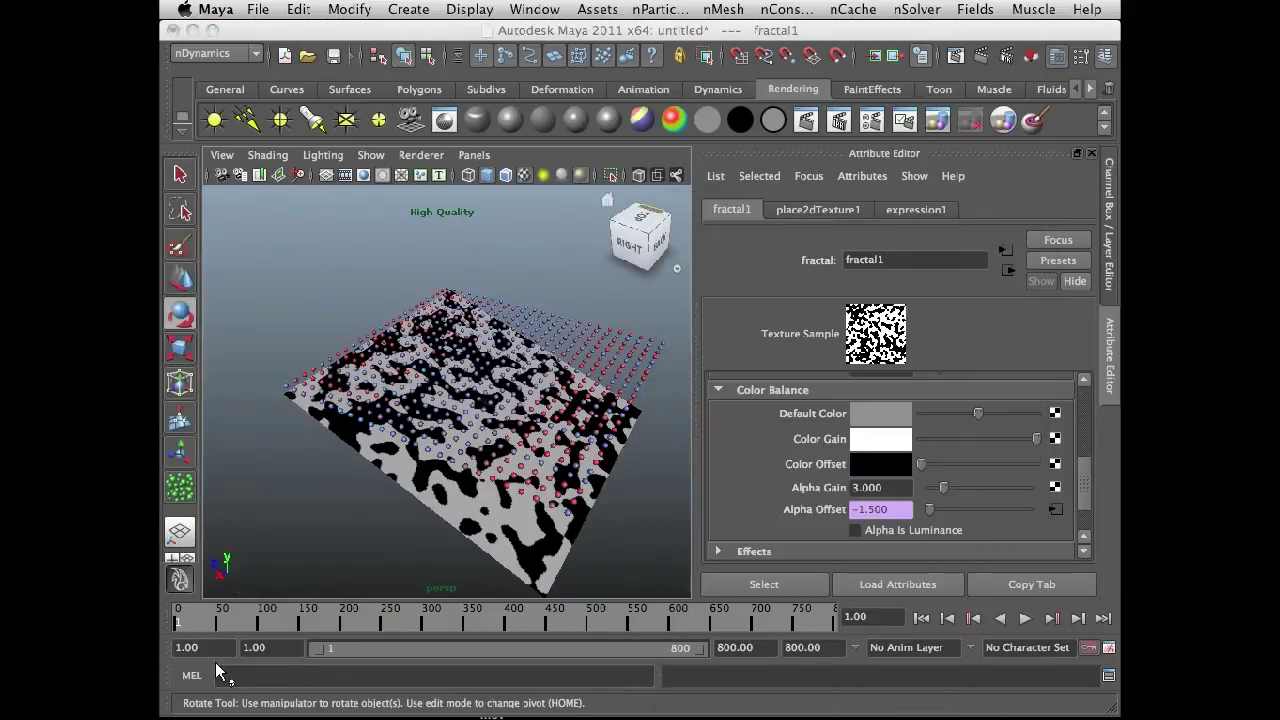
left_click_drag(549, 533, 481, 462, "alt")
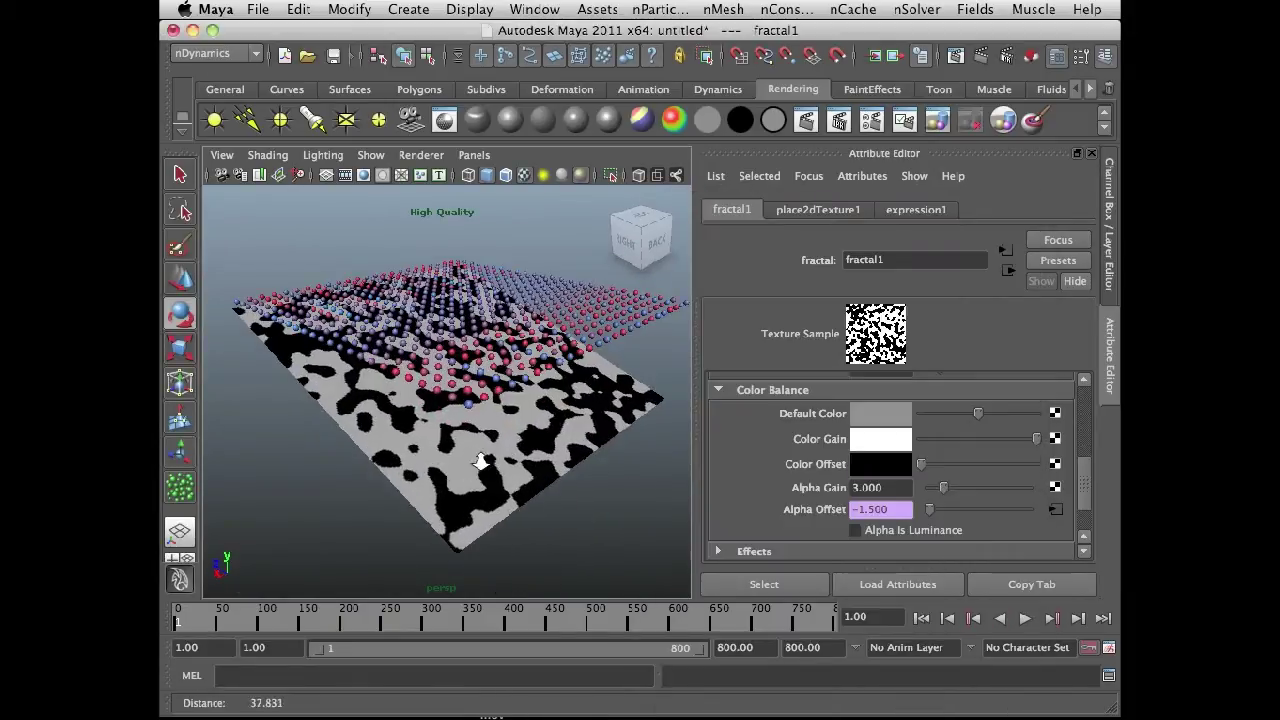
left_click(1030, 619)
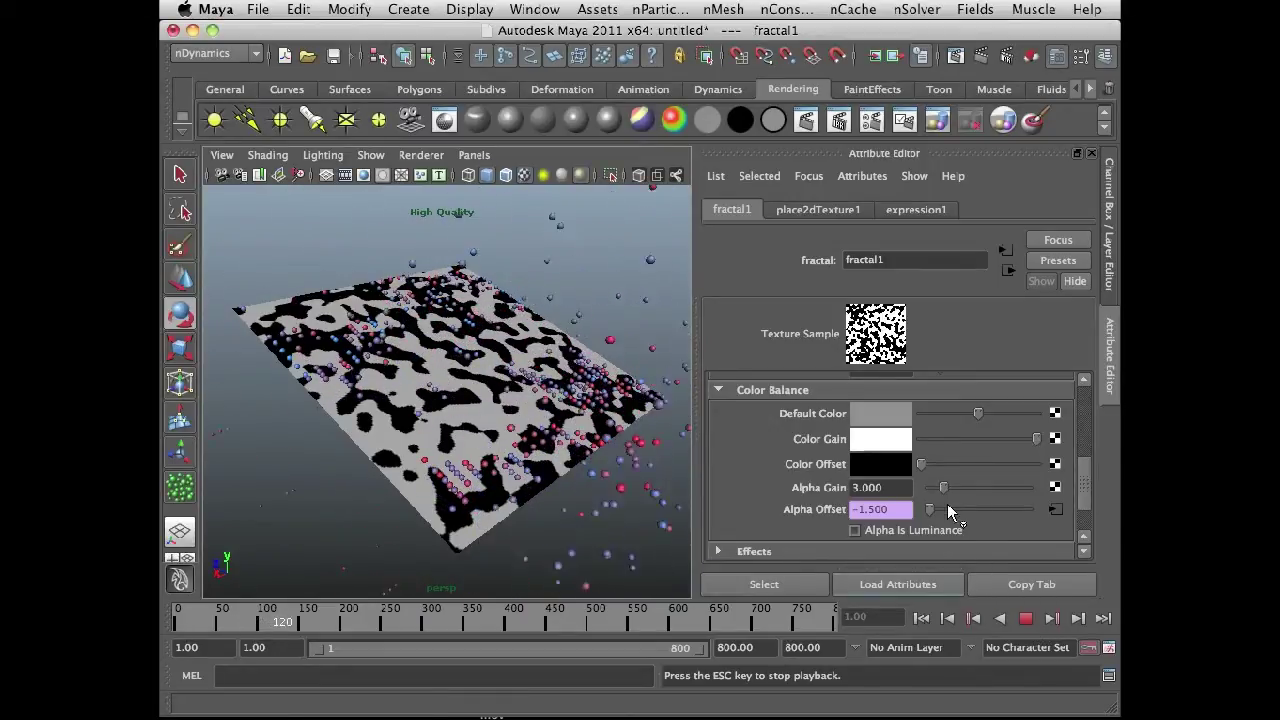
left_click_drag(943, 489, 944, 498)
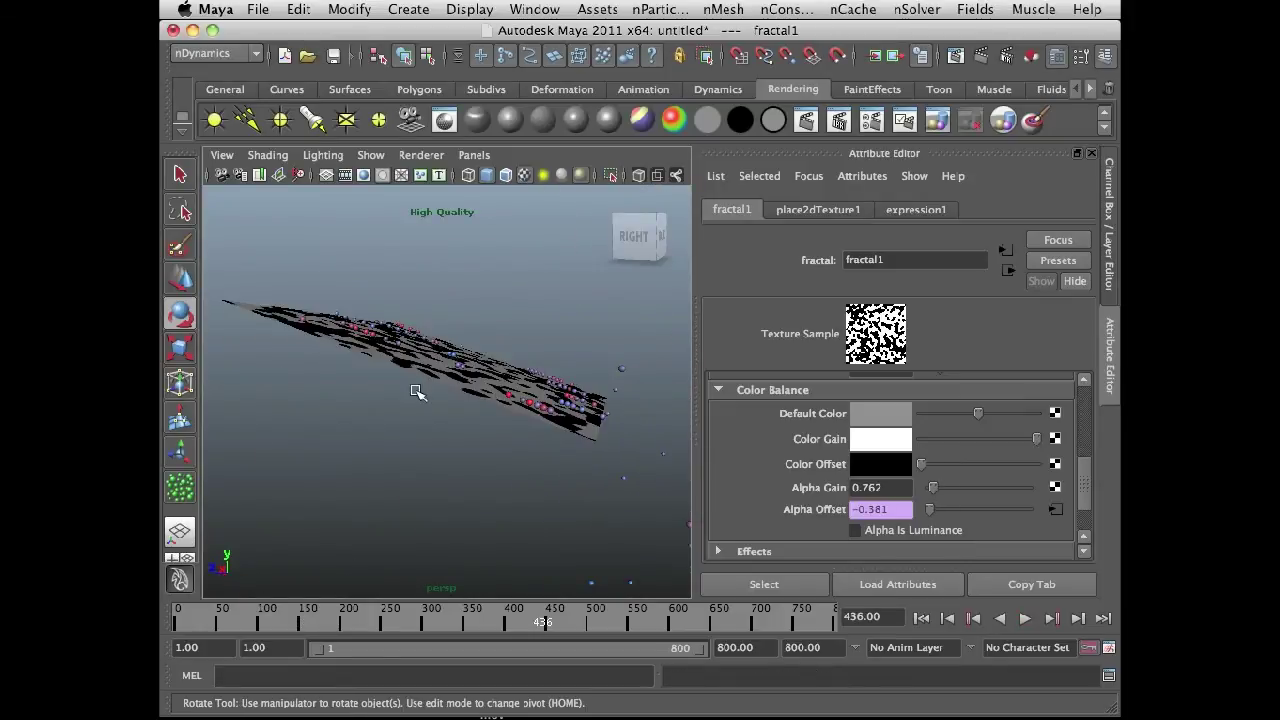
left_click_drag(484, 374, 472, 466, "alt")
Step: With the plane selected, set nRigidShape1's Field Magnitude under Force Field Generation to 1
left_click(493, 368)
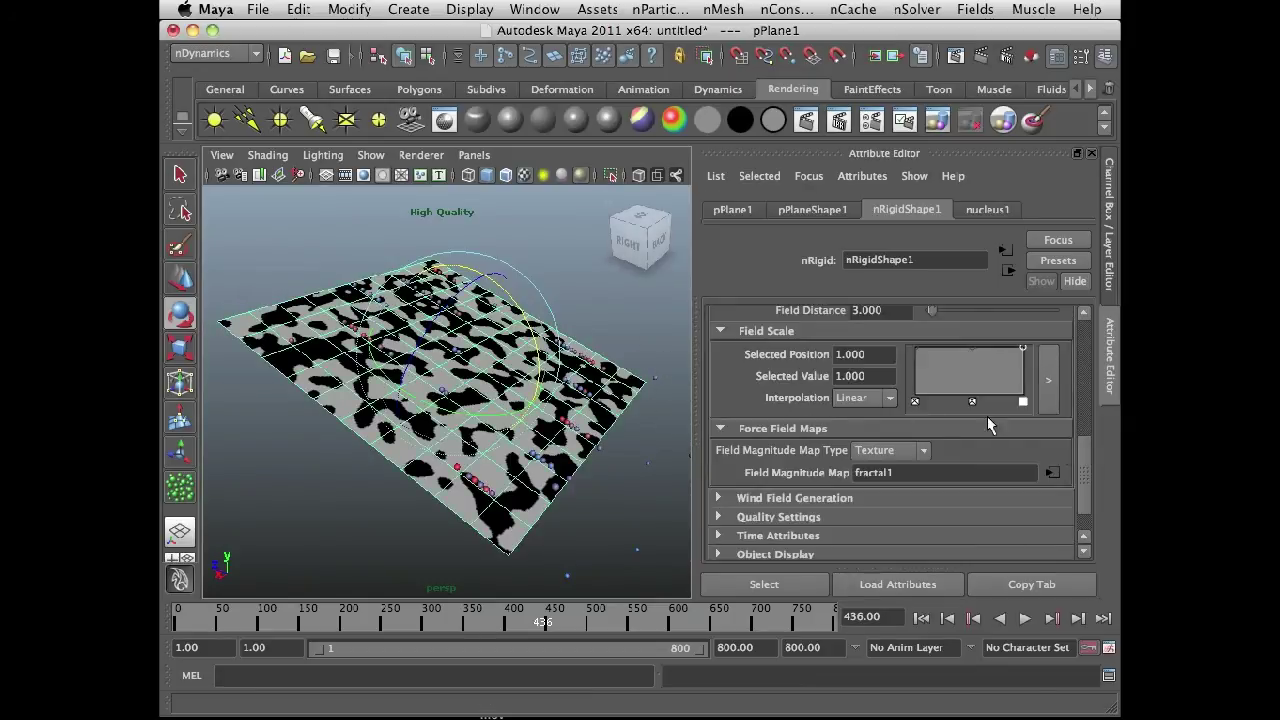
left_click_drag(1085, 467, 1082, 436)
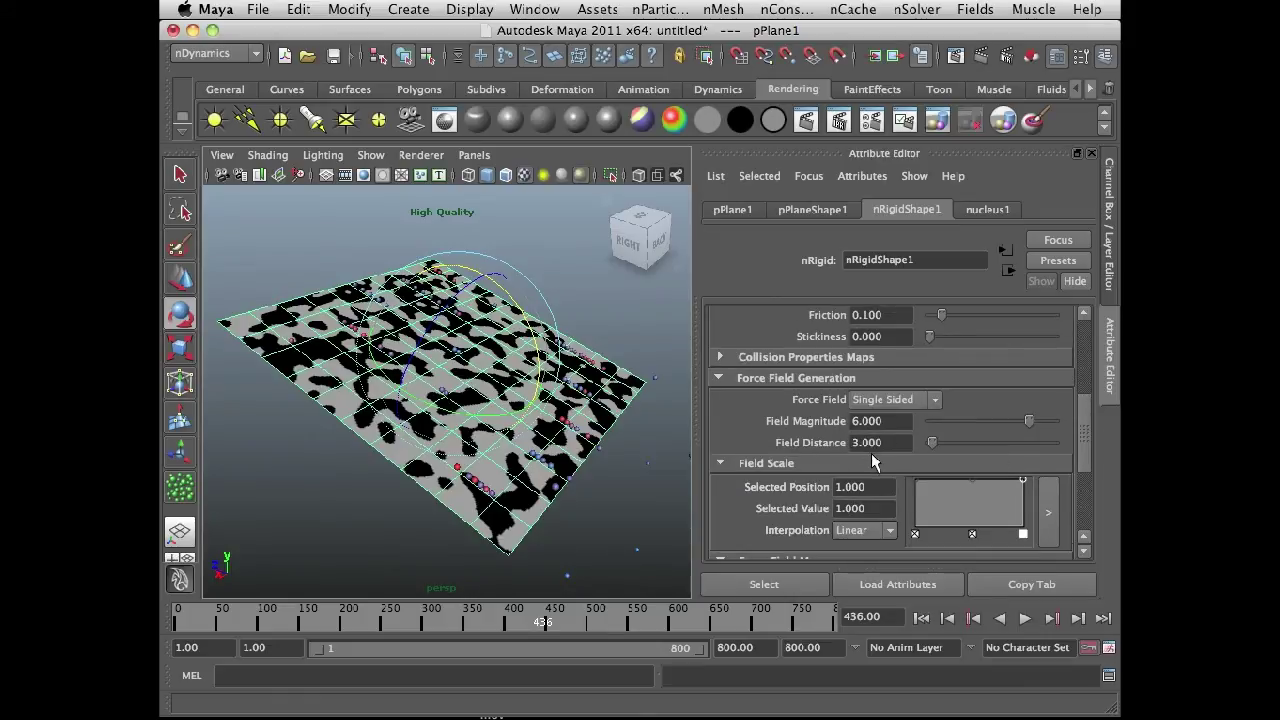
left_click_drag(1082, 412, 1036, 428)
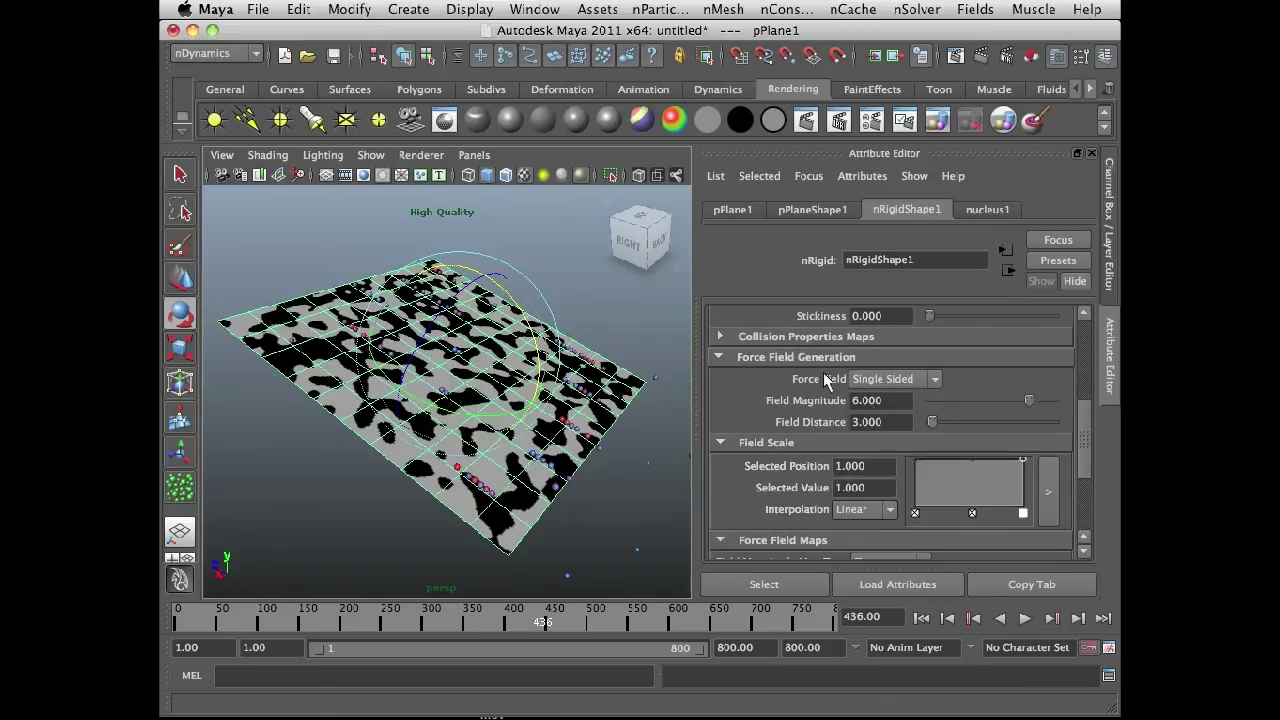
left_click(893, 401)
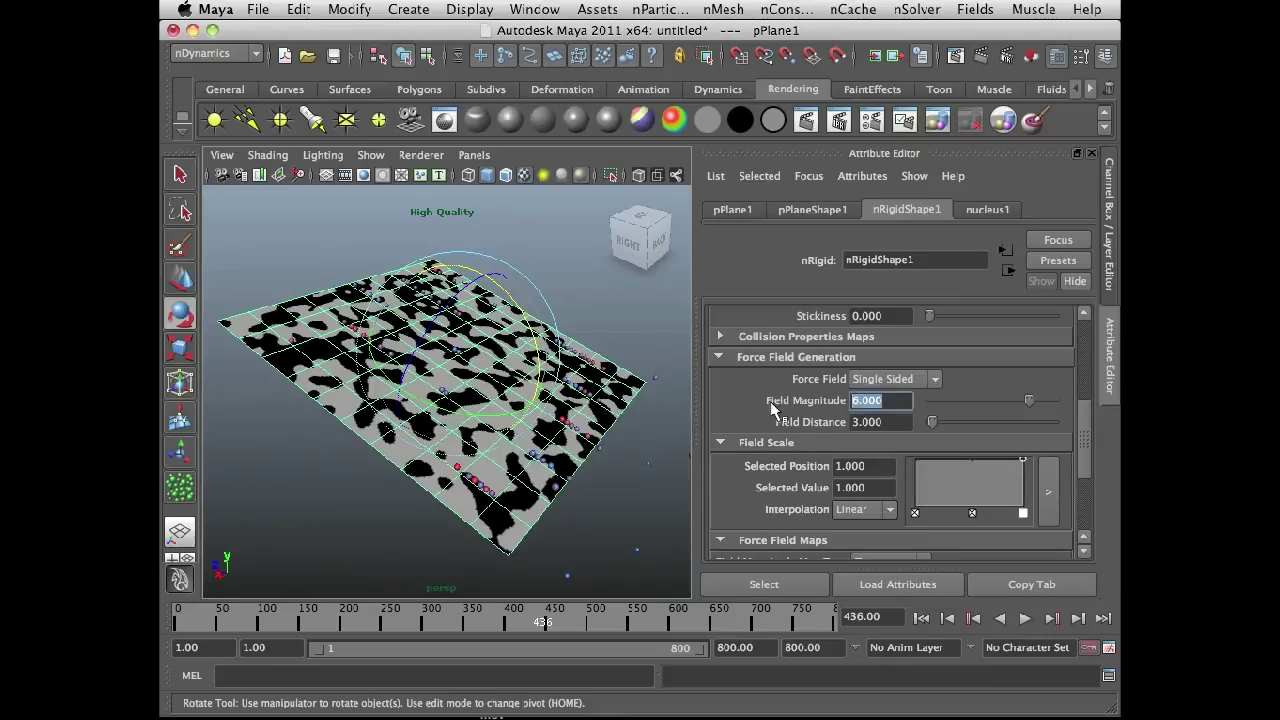
type("1")
key("Return")
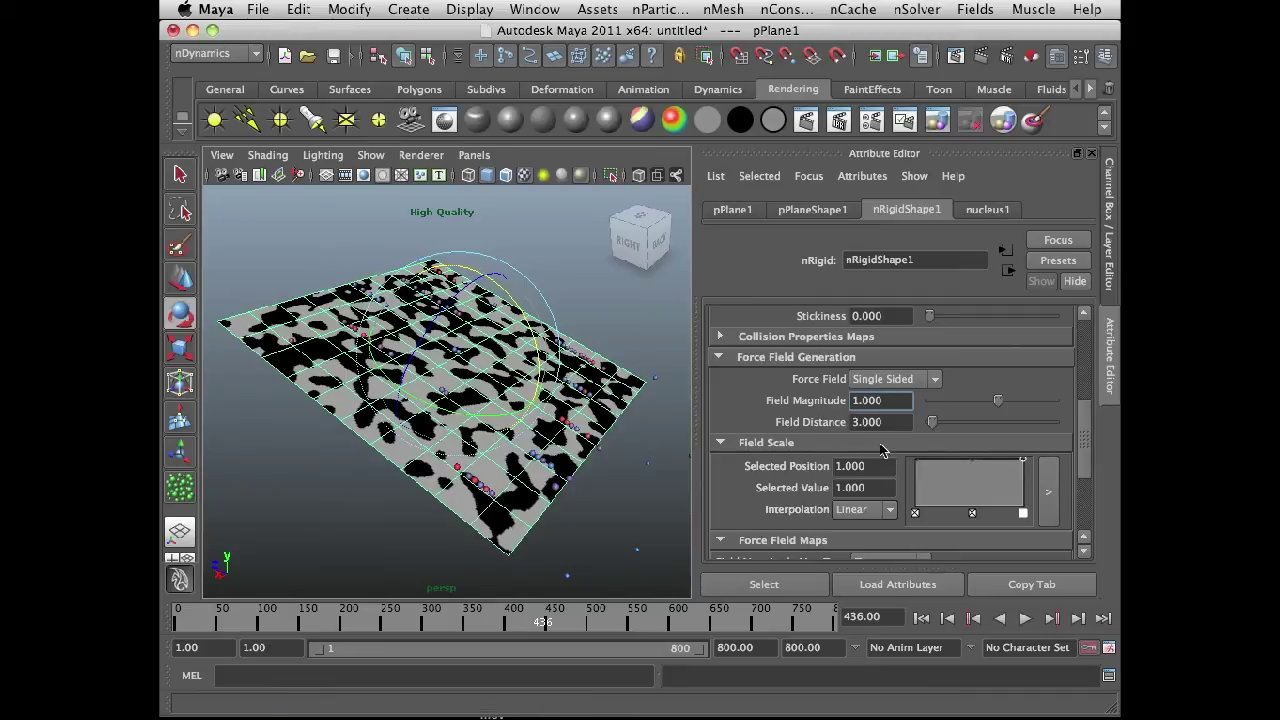
Step: Replay the simulation from frame 1 and stop it at frame 59
left_click(926, 618)
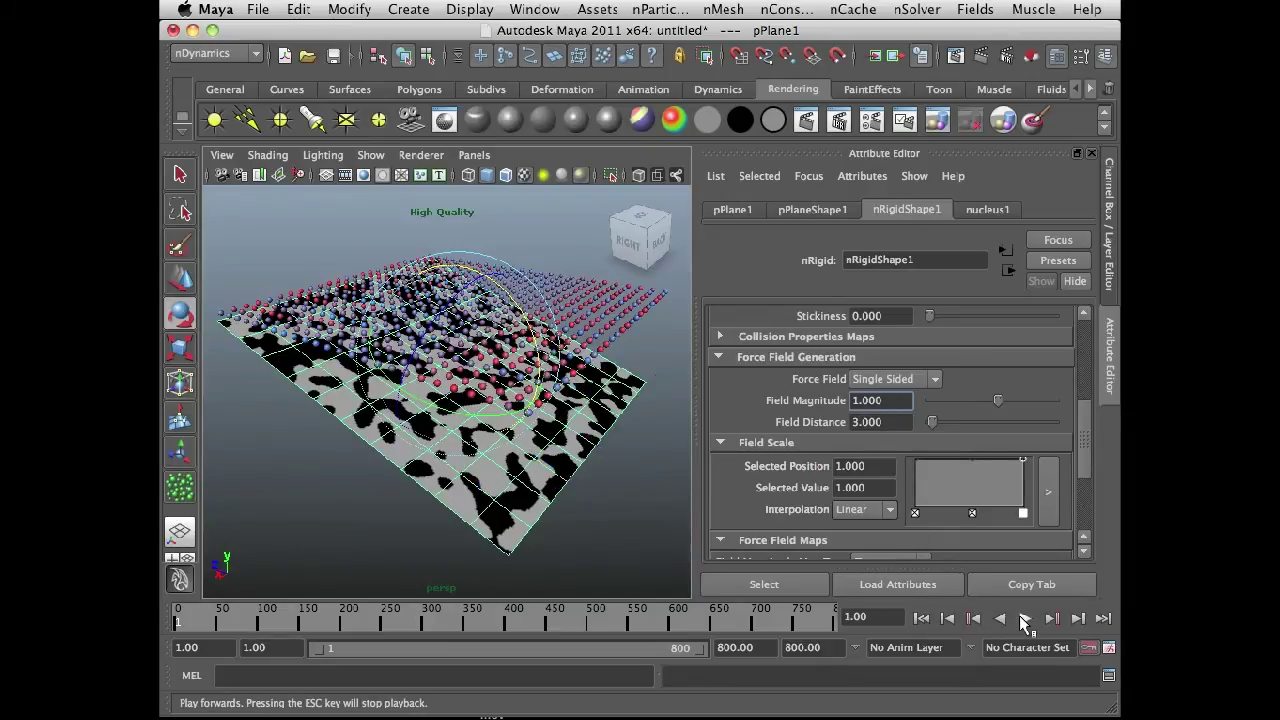
left_click(1024, 619)
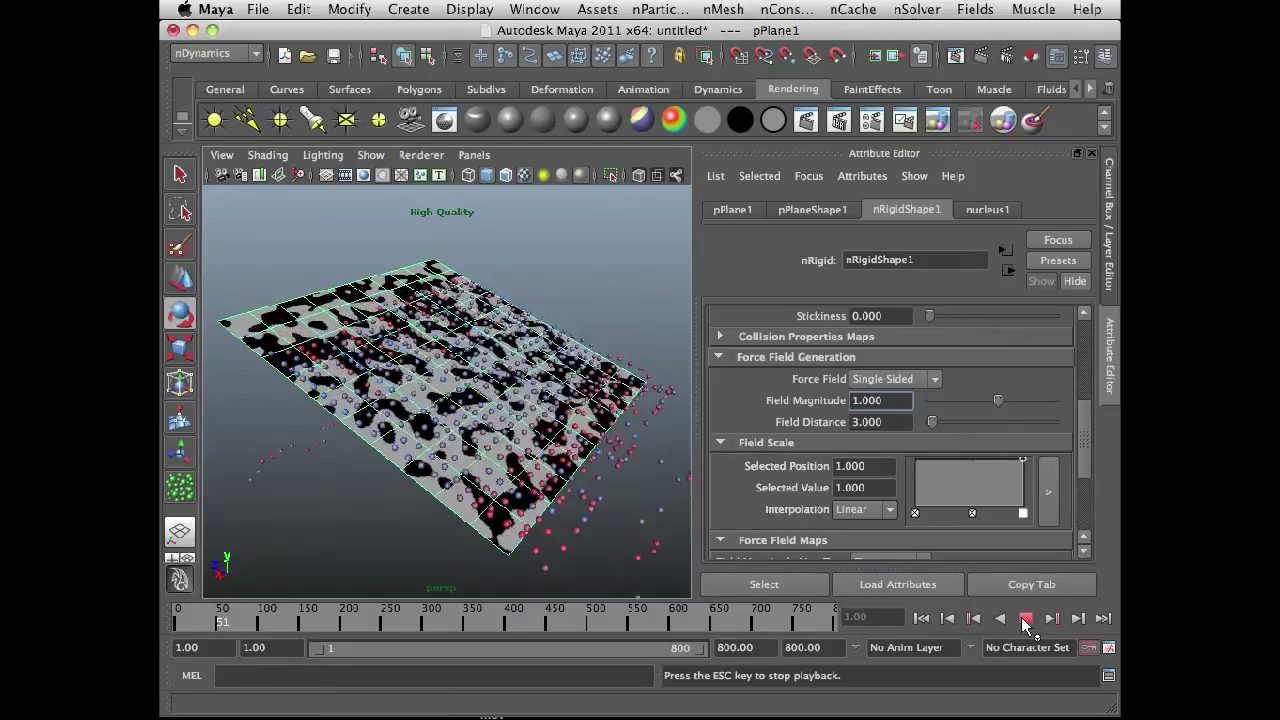
left_click(1024, 619)
key("e")
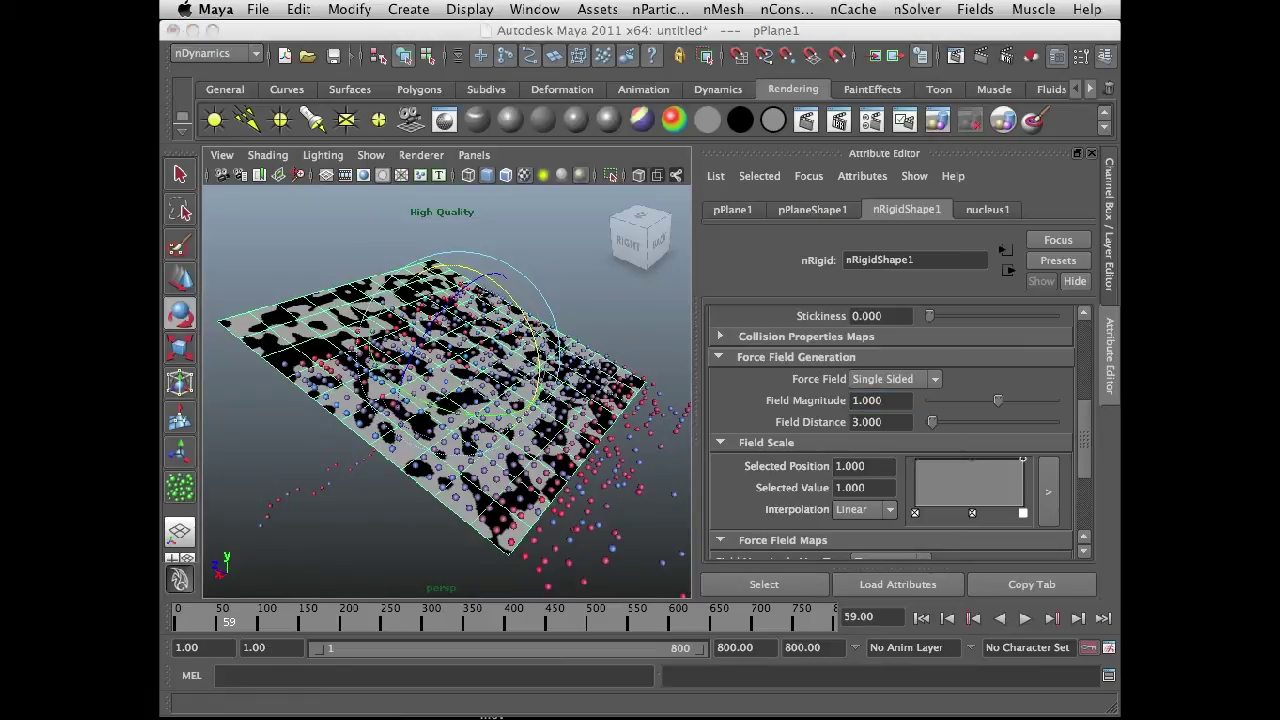
Step: Push fractal1's Alpha Gain to its slider maximum, replay, then enter an Alpha Gain of 10
left_click(347, 330)
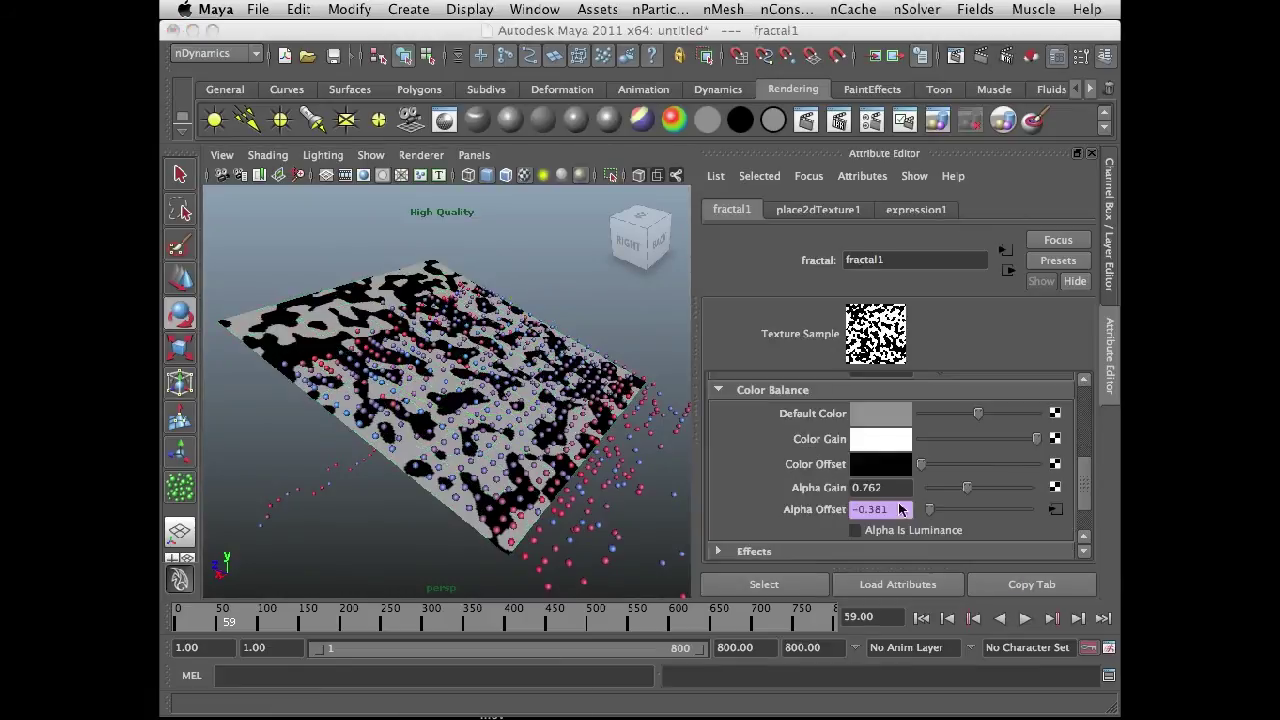
left_click_drag(968, 487, 1066, 494)
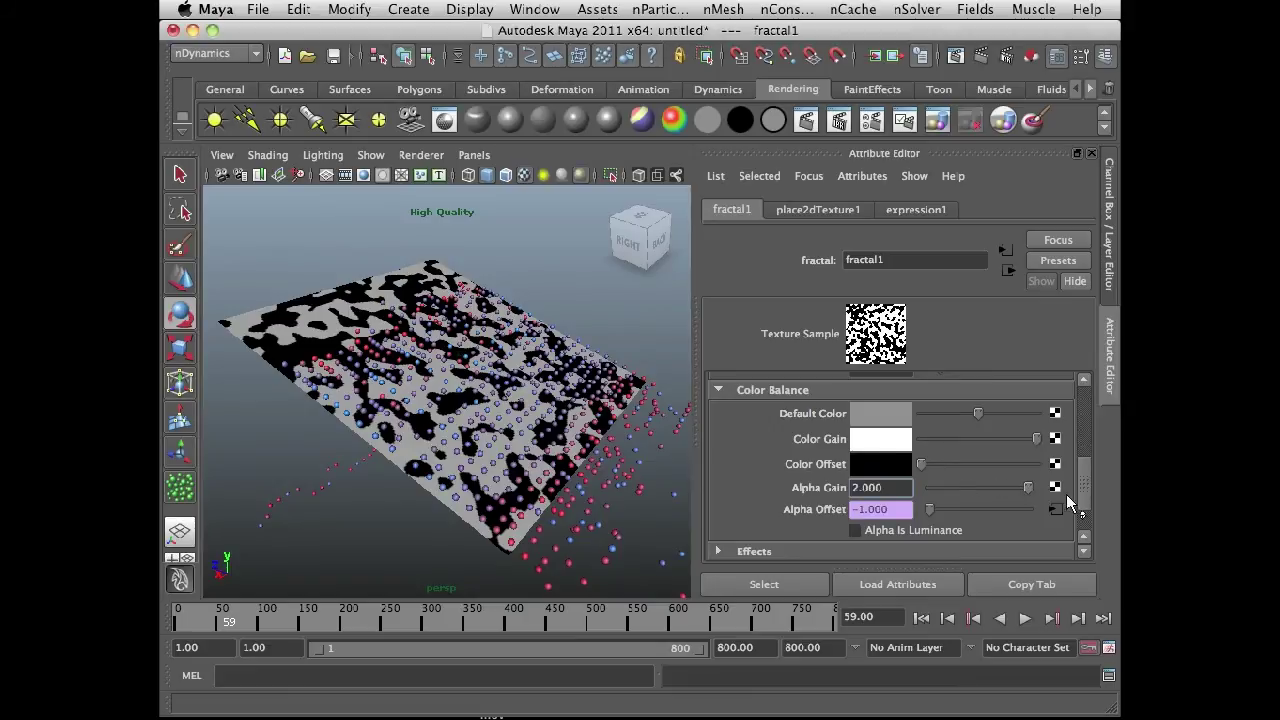
left_click(921, 618)
left_click(1025, 618)
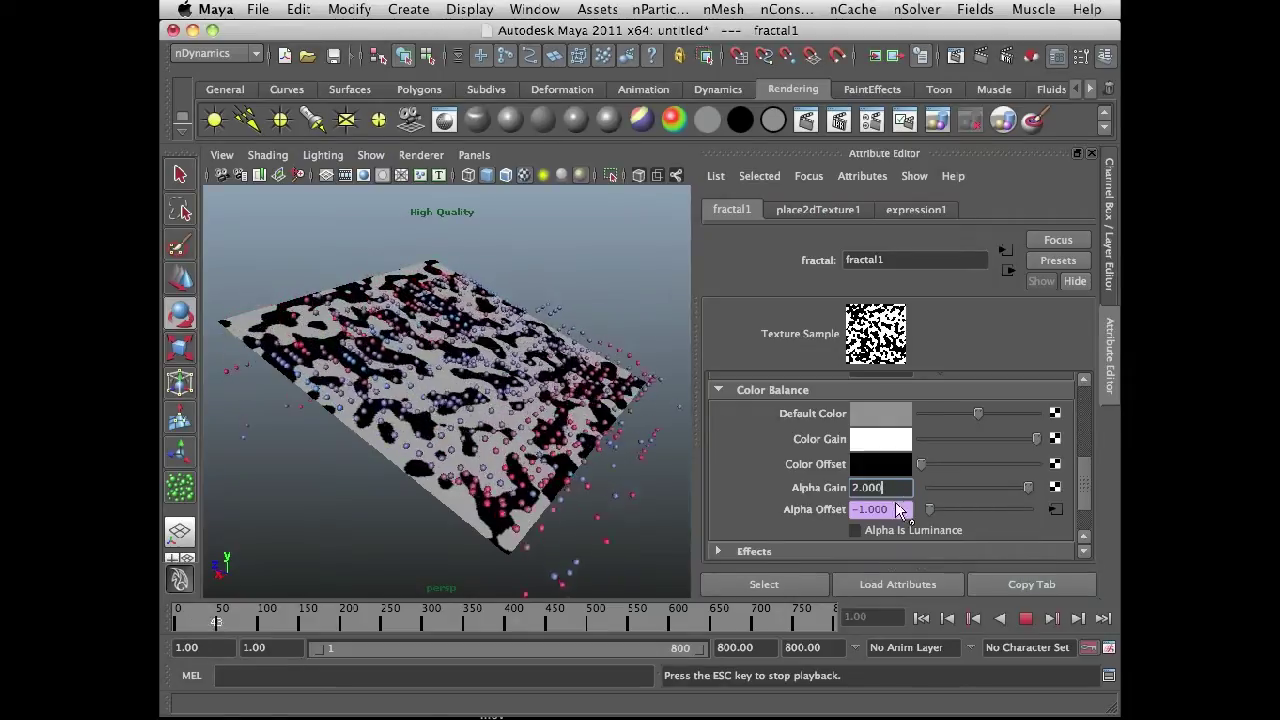
left_click_drag(905, 488, 807, 486)
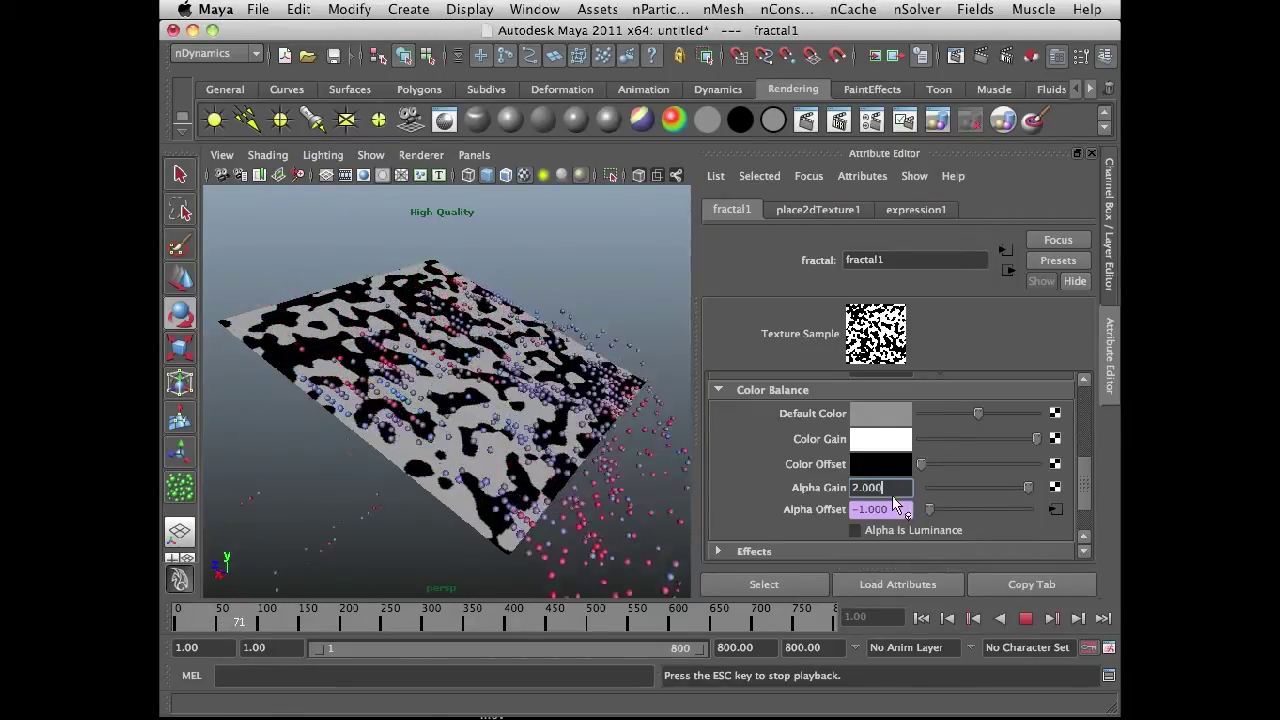
type("10")
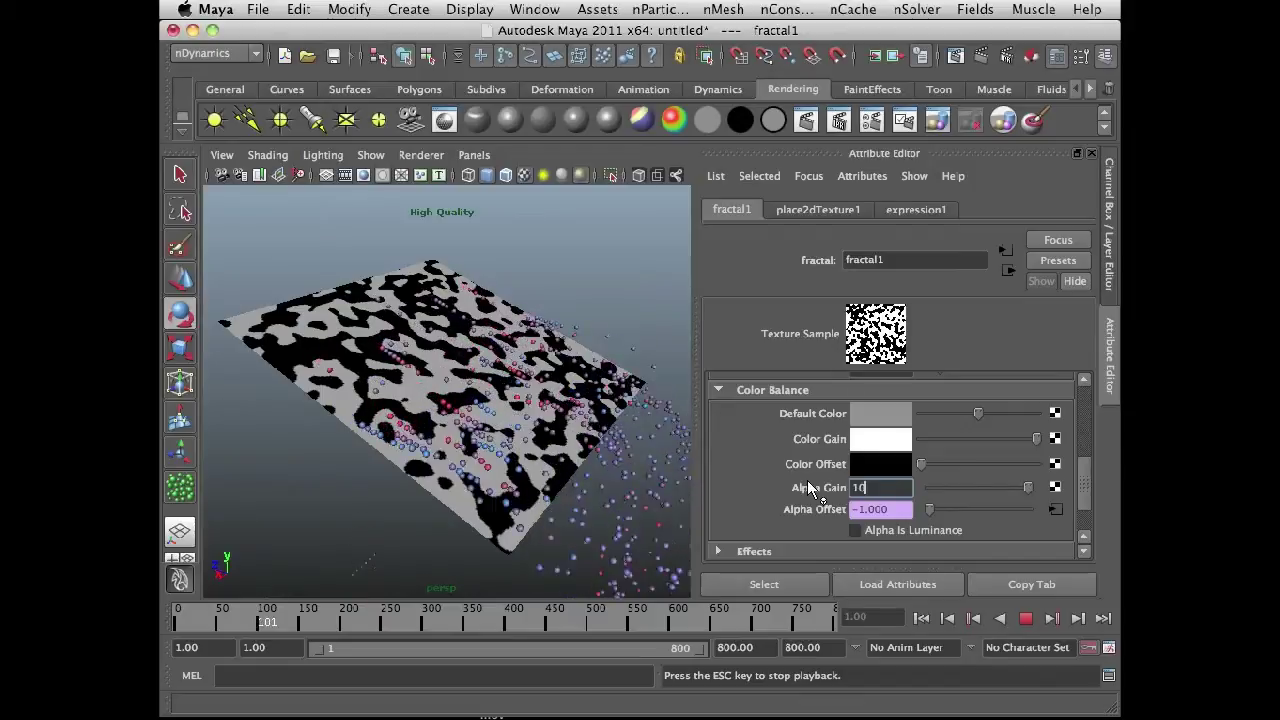
key("Return")
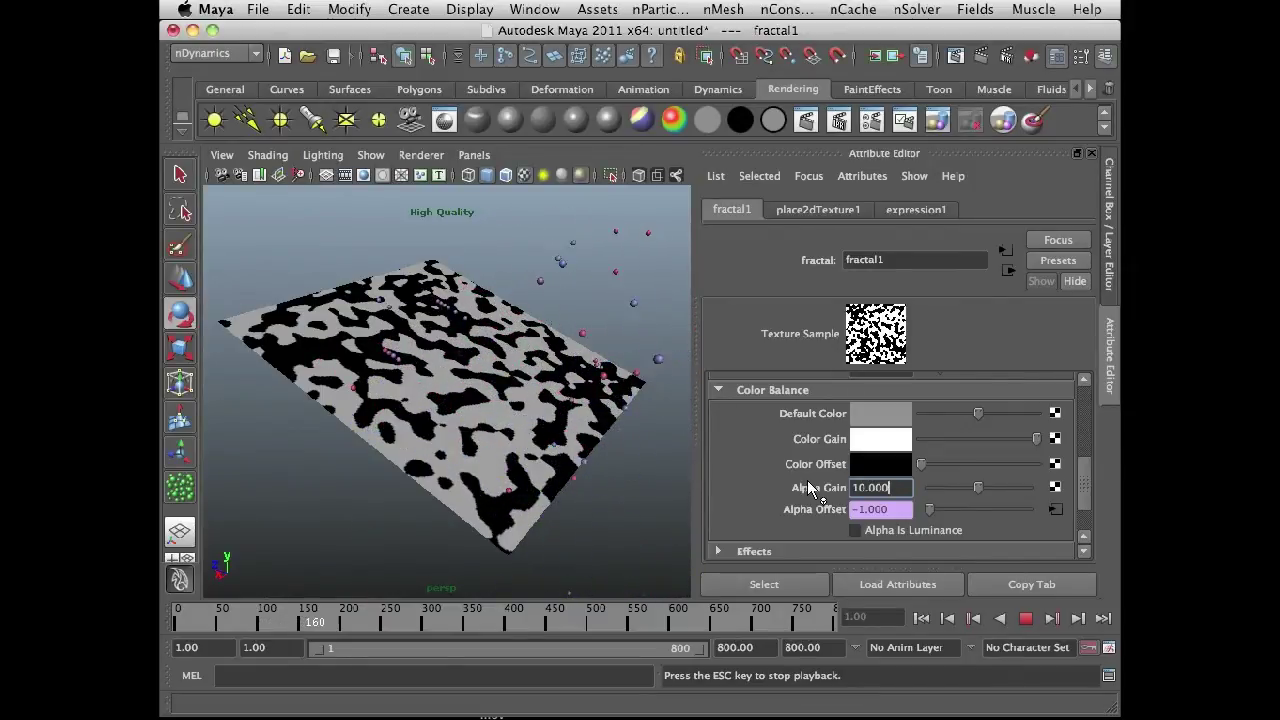
Step: Rewind the simulation and zero pPlane1's Translate Y, Translate Z and Rotate X in the Channel Box
left_click(1026, 618)
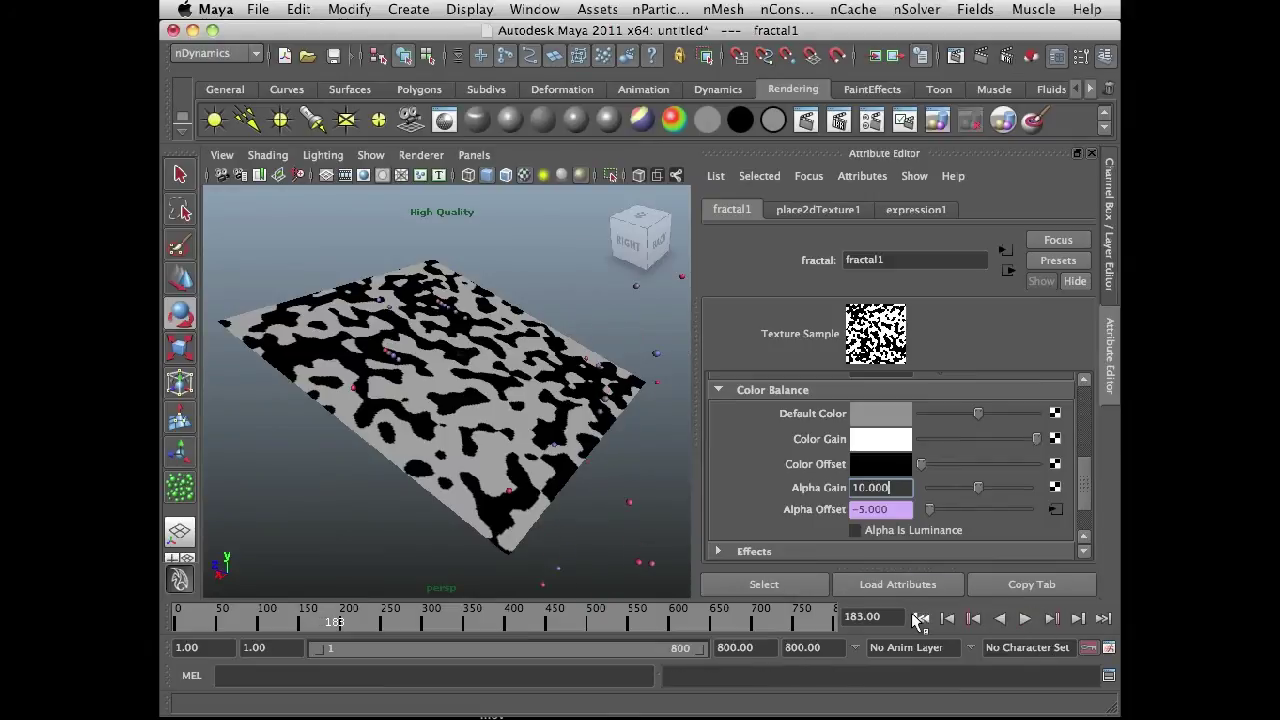
left_click(917, 615)
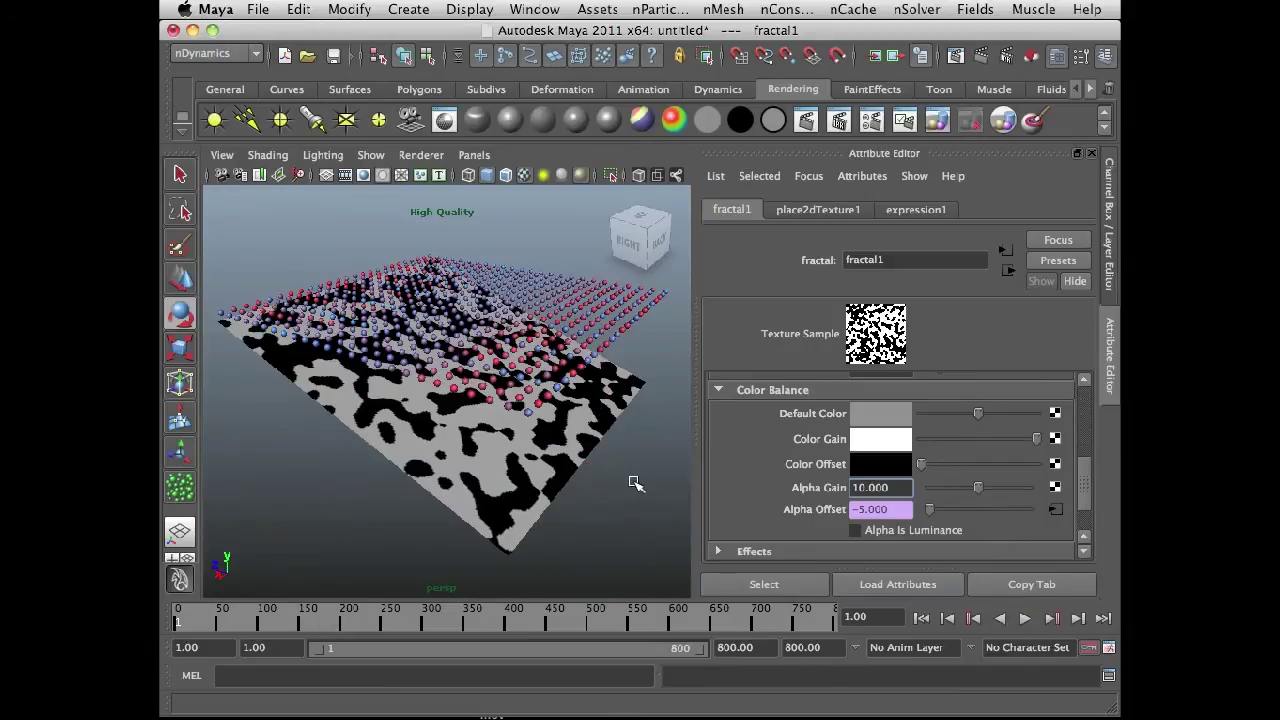
left_click(636, 484)
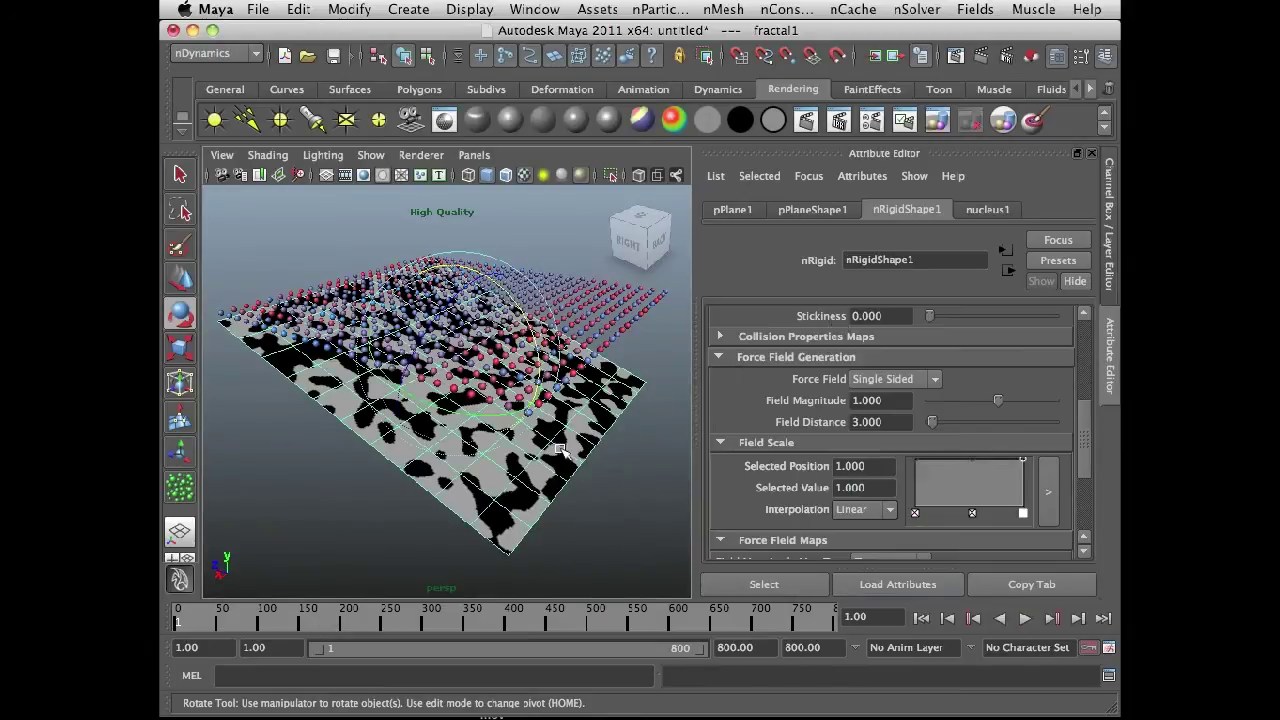
left_click(1108, 213)
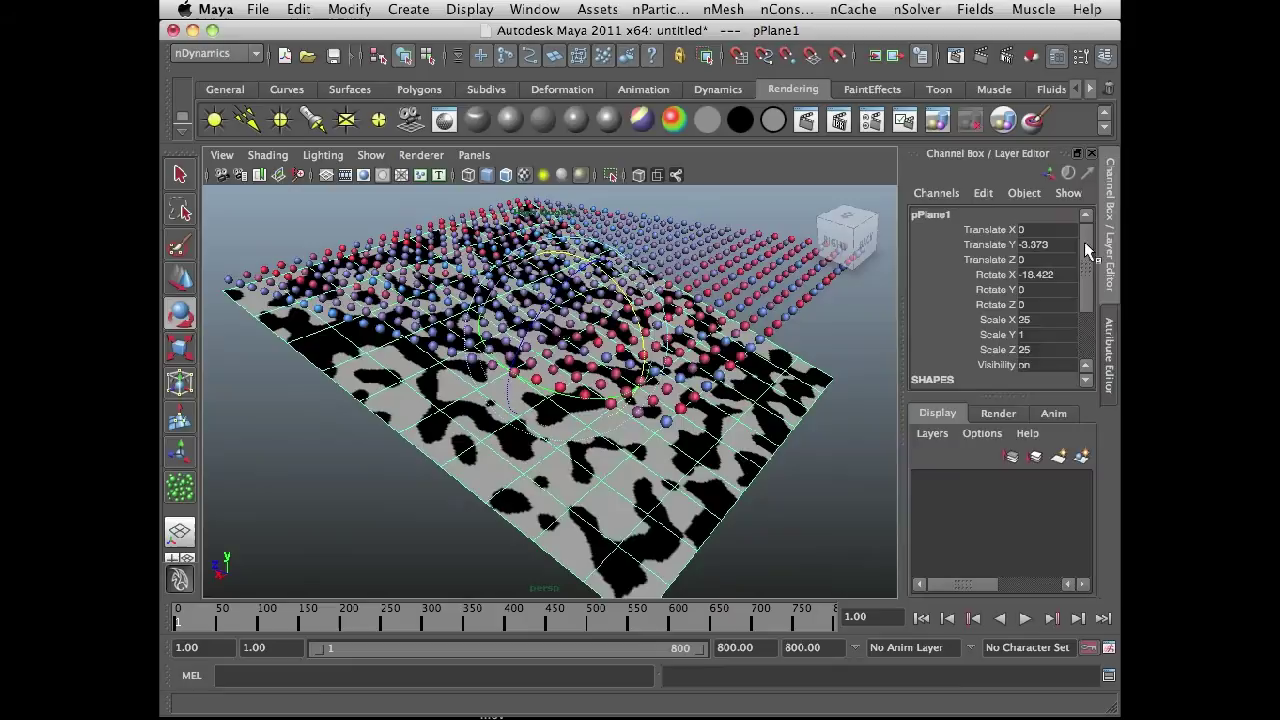
left_click(1047, 276, "shift")
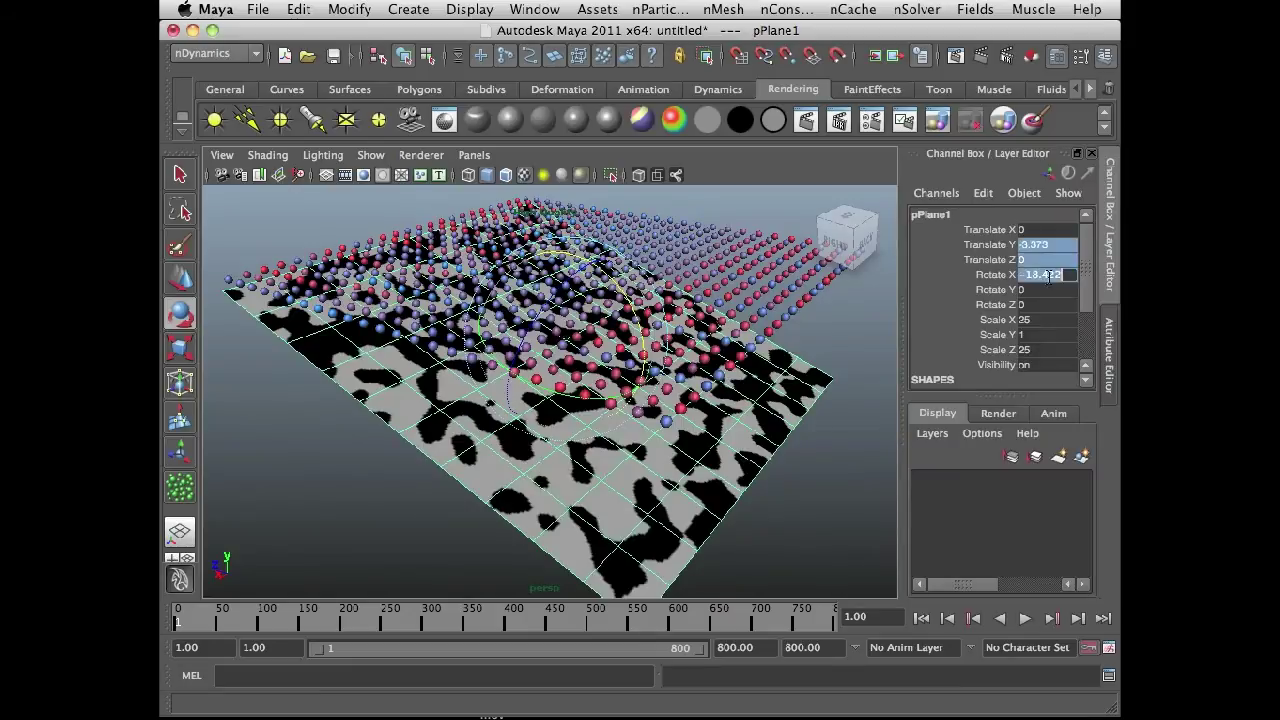
key("Return")
left_click_drag(580, 470, 788, 430, "alt")
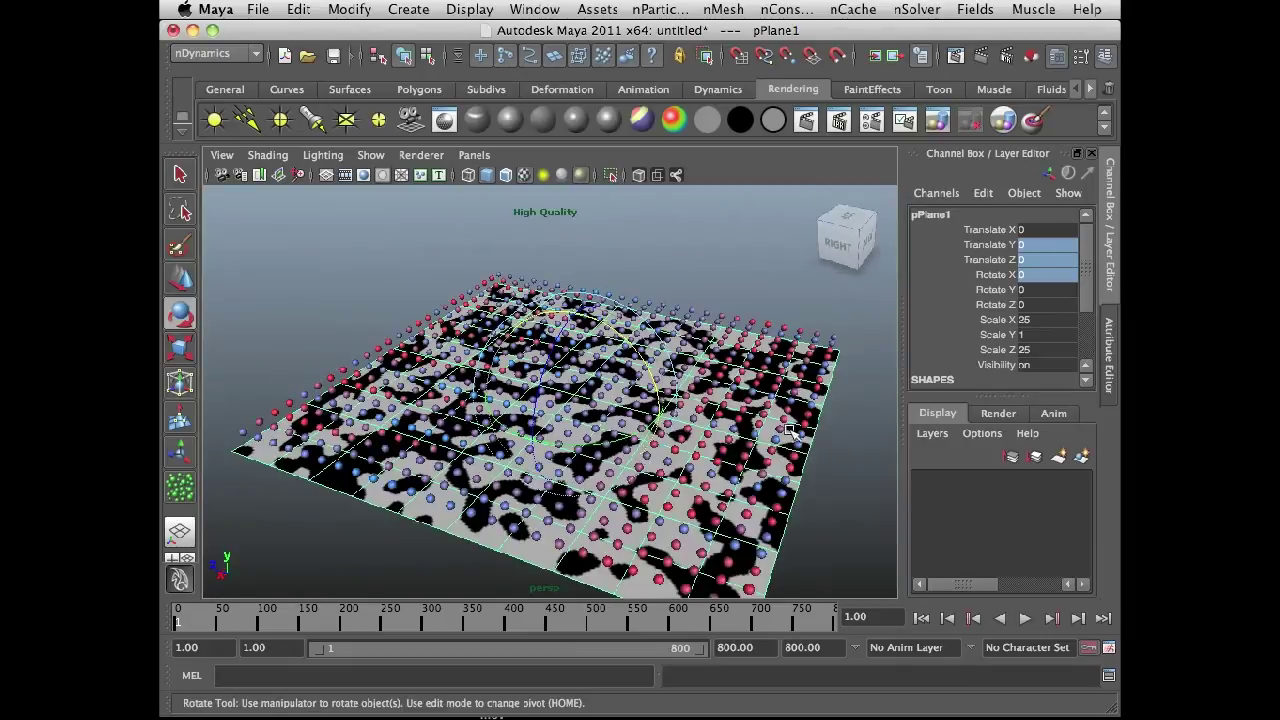
left_click(1111, 345)
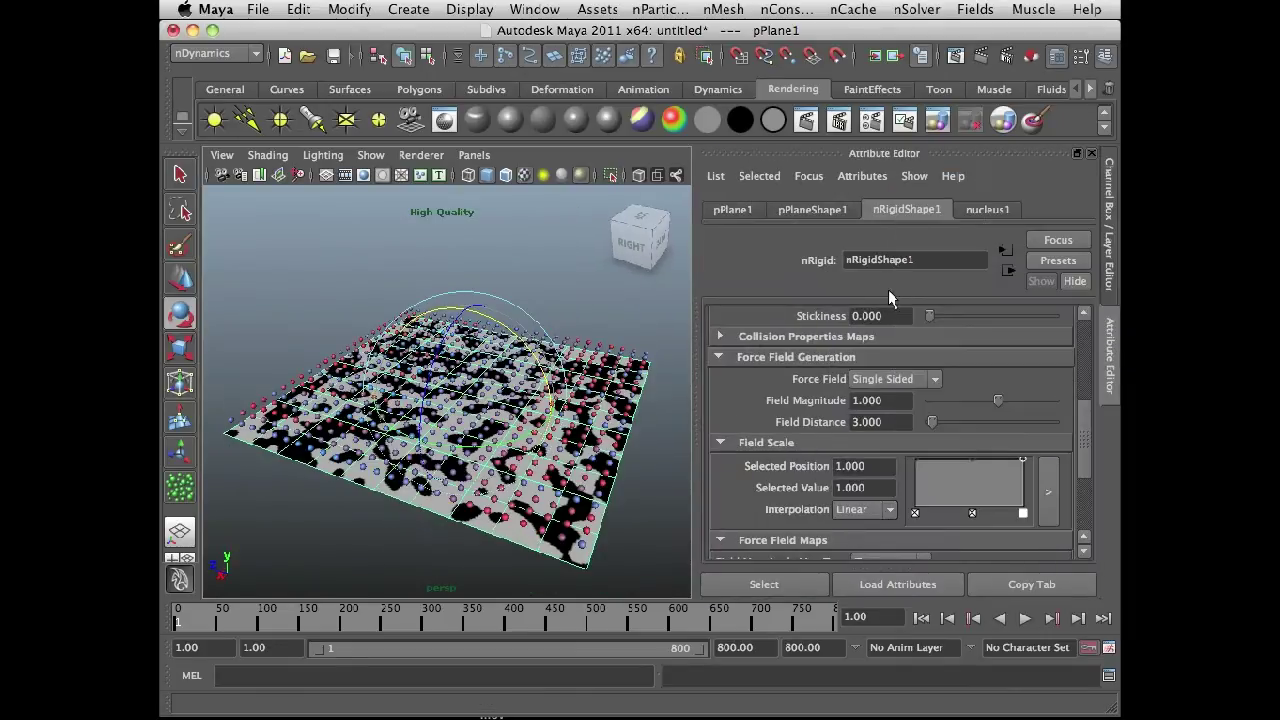
Step: Sweep place2dTexture1's Rotate Frame while the simulation plays, then reset Rotate Frame to 0
left_click(645, 522)
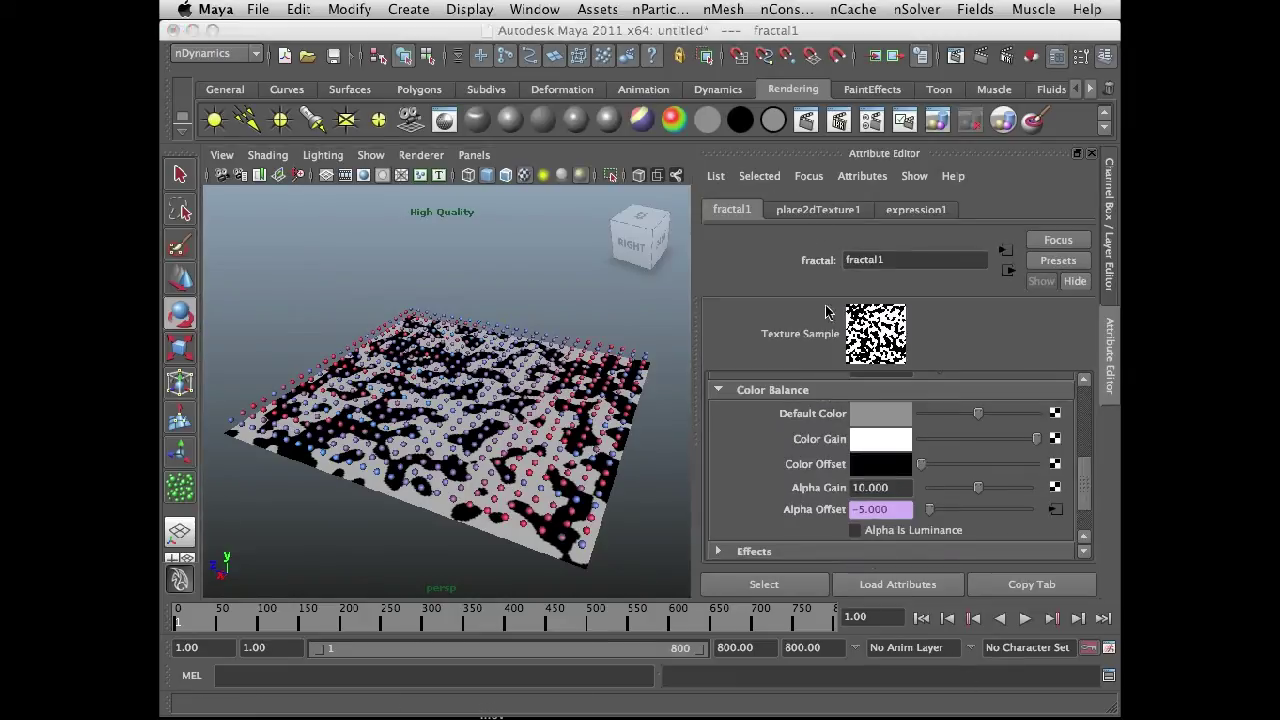
left_click(830, 209)
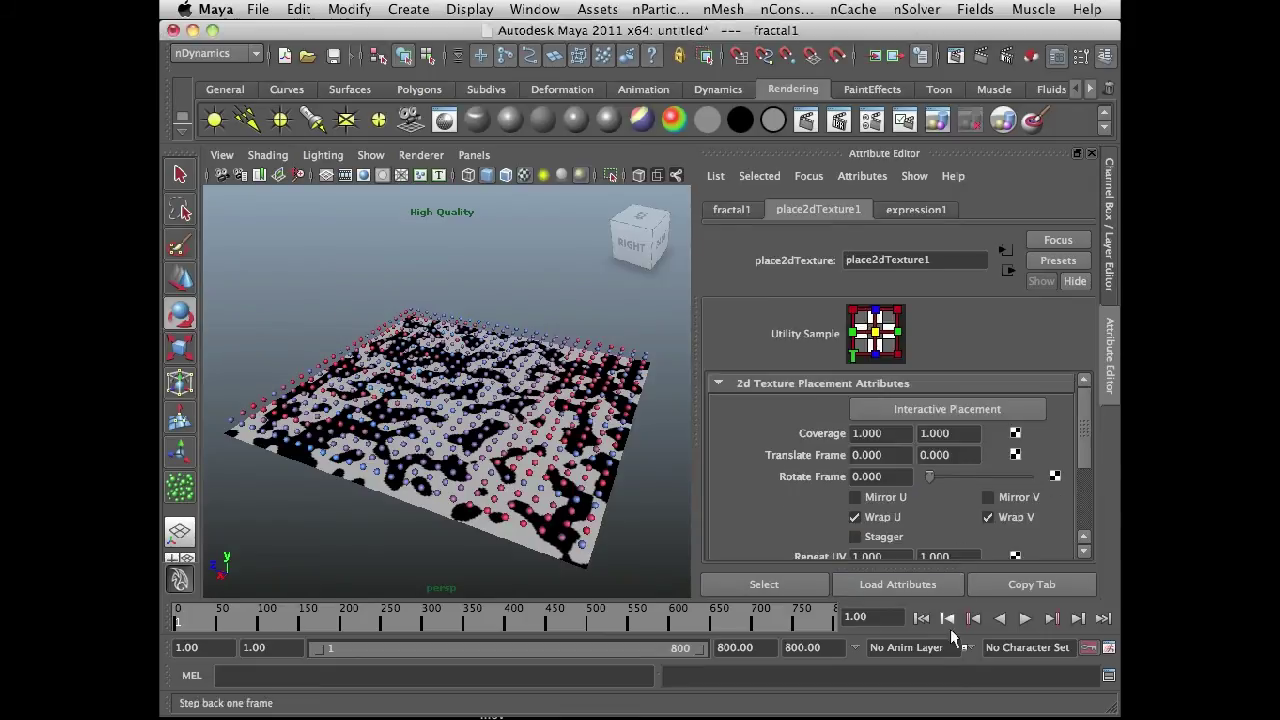
left_click(1025, 618)
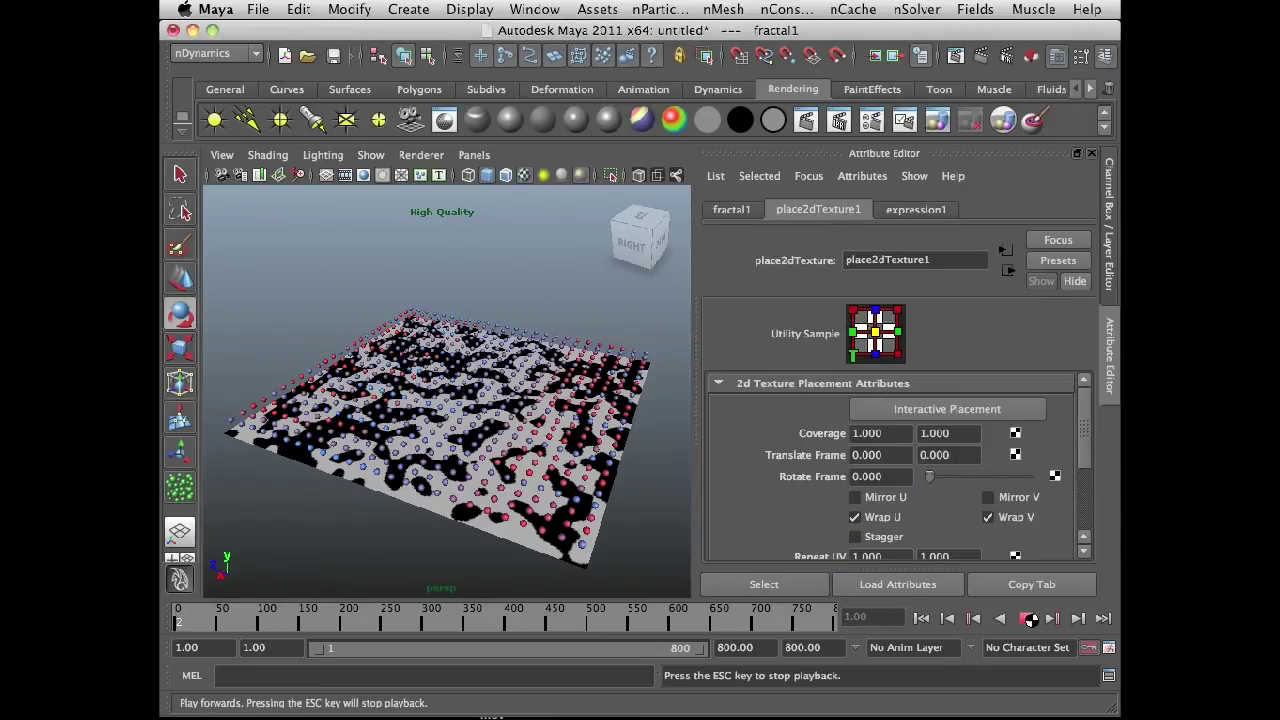
left_click_drag(936, 475, 988, 476)
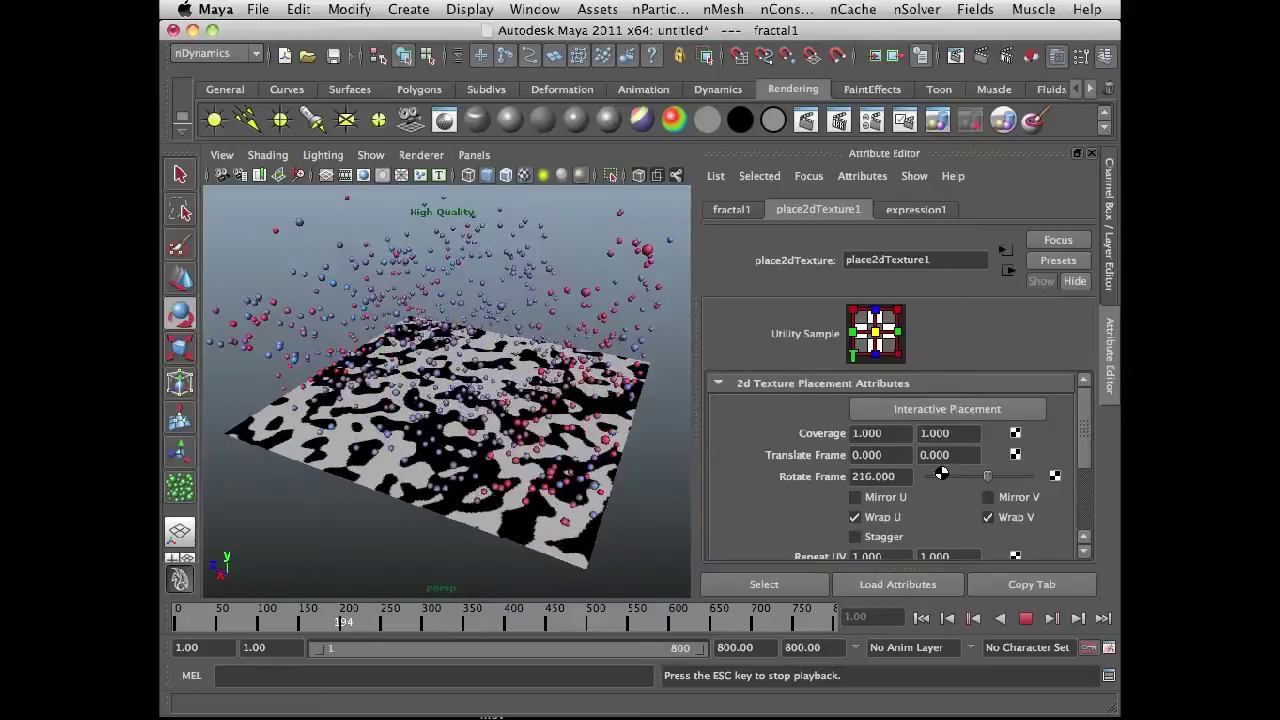
double_click(872, 476)
type("0")
key("Return")
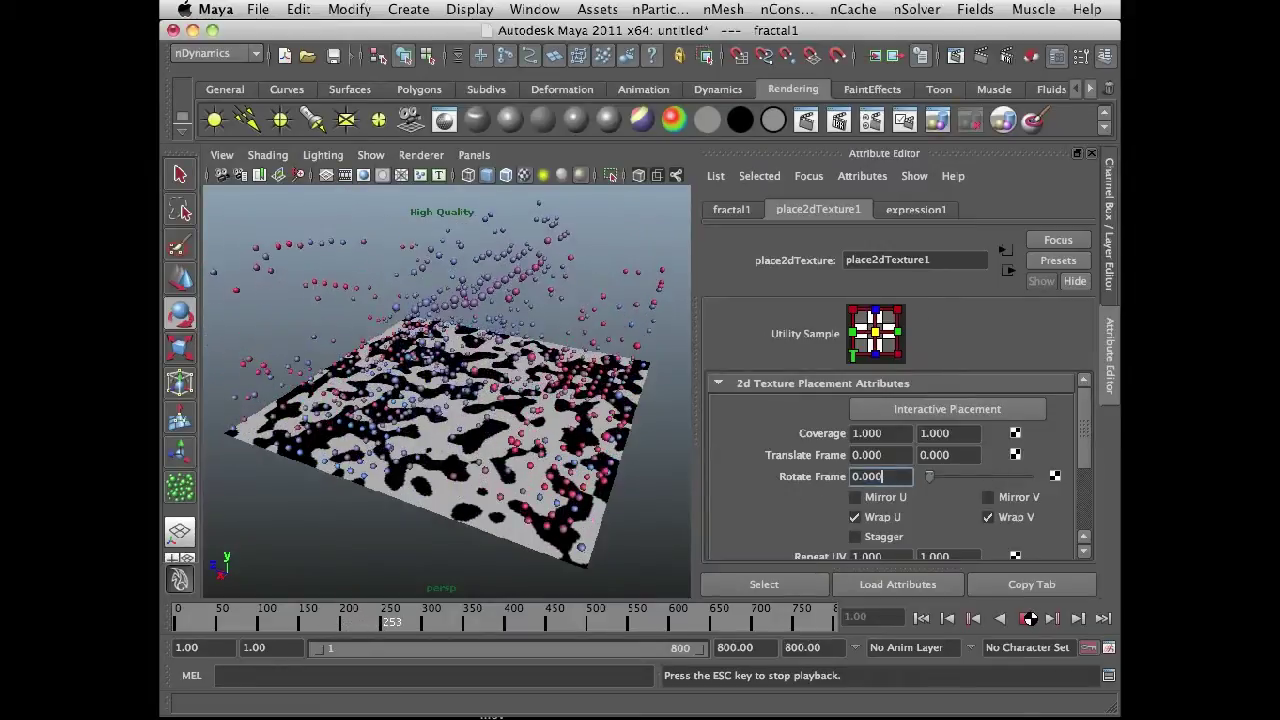
Step: Stop playback and turn on Animated for the fractal1 texture
left_click(1029, 618)
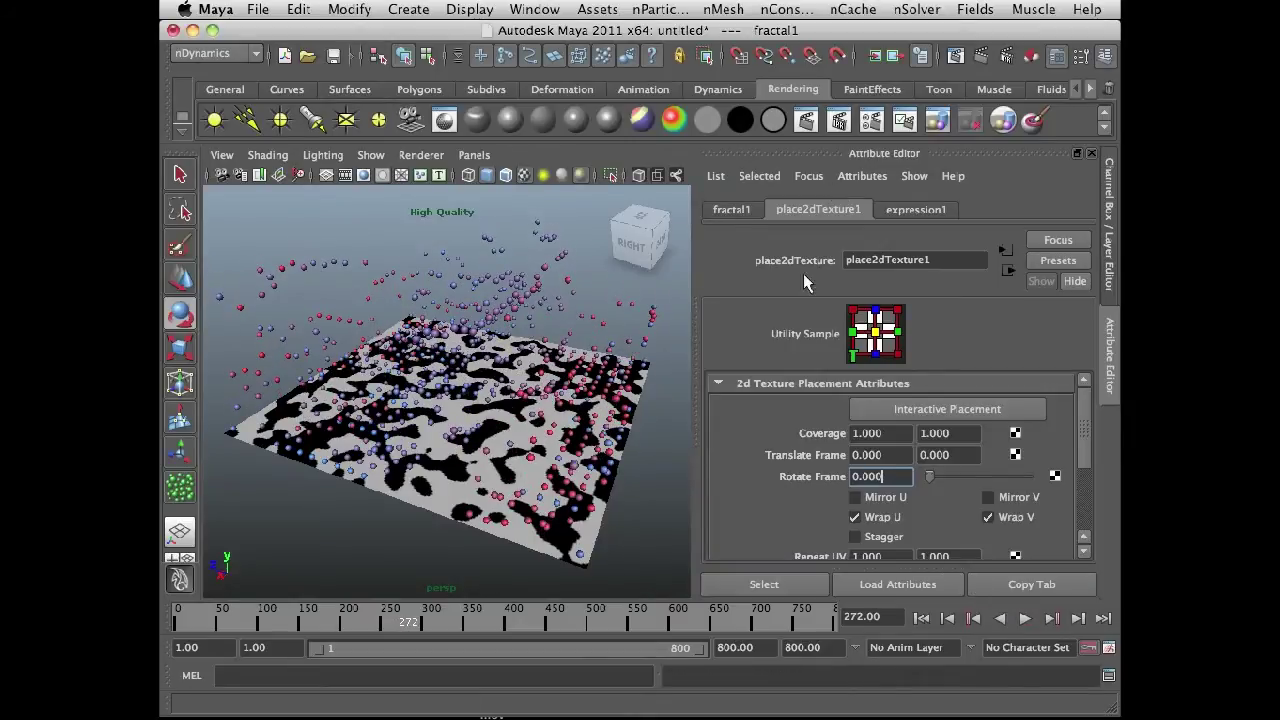
left_click(734, 211)
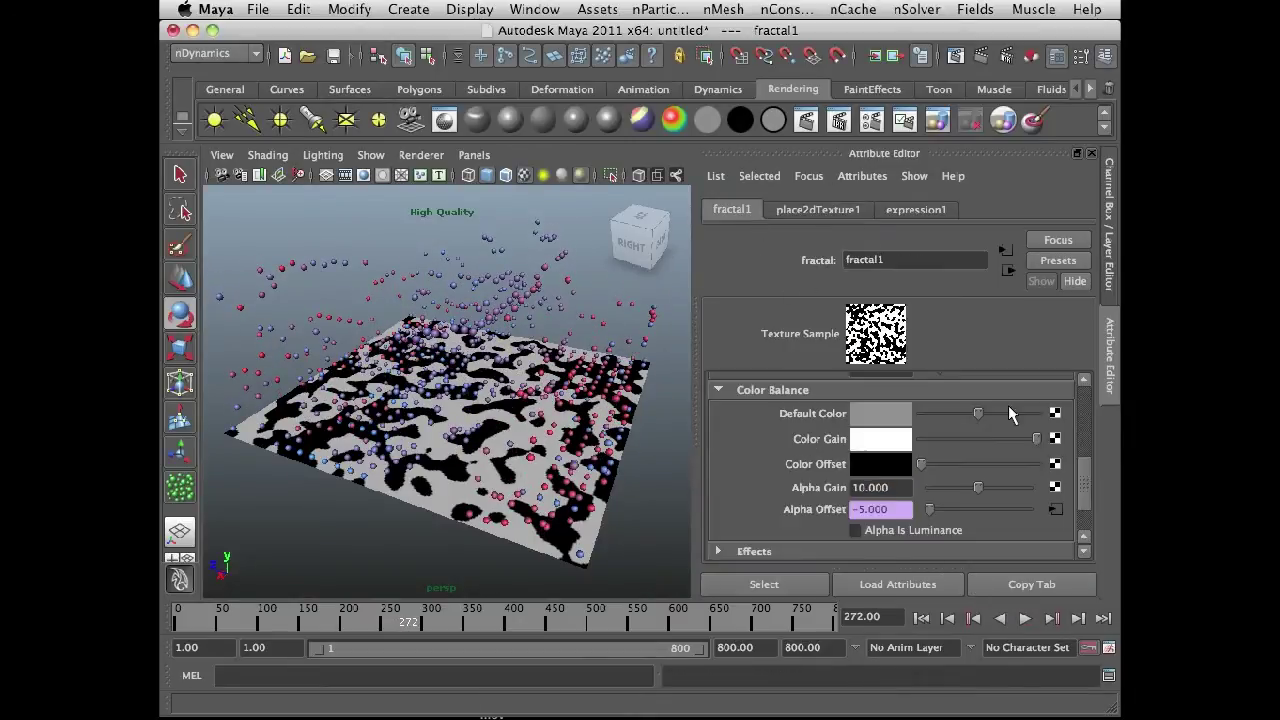
left_click_drag(1084, 486, 1096, 436)
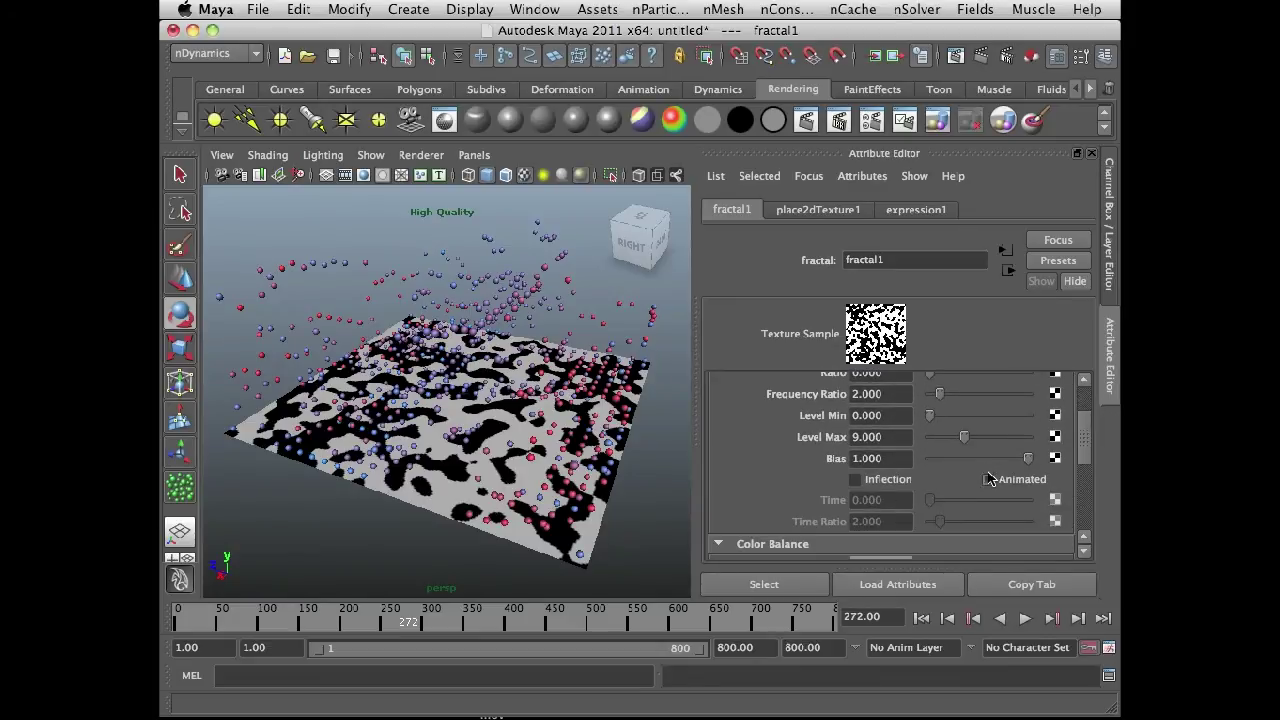
left_click(988, 479)
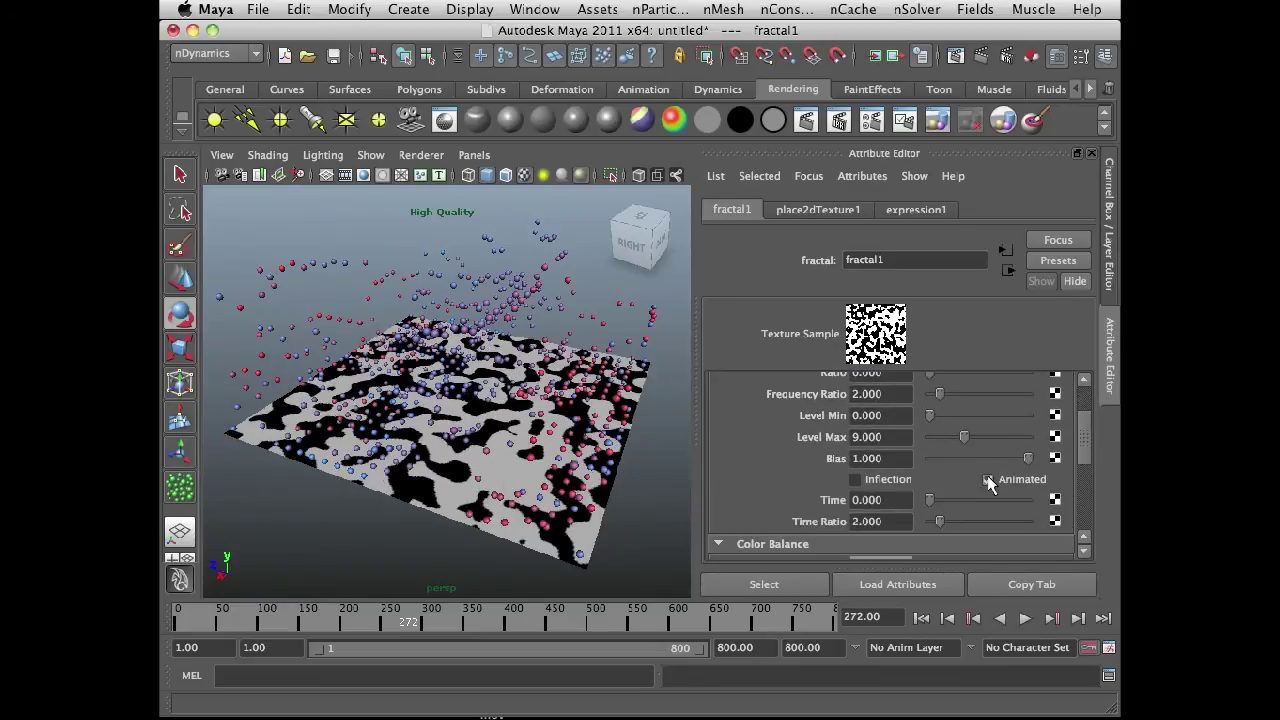
Step: Key fractal1's Time at 0 on frame 1 and at 2 on frame 800
left_click(921, 618)
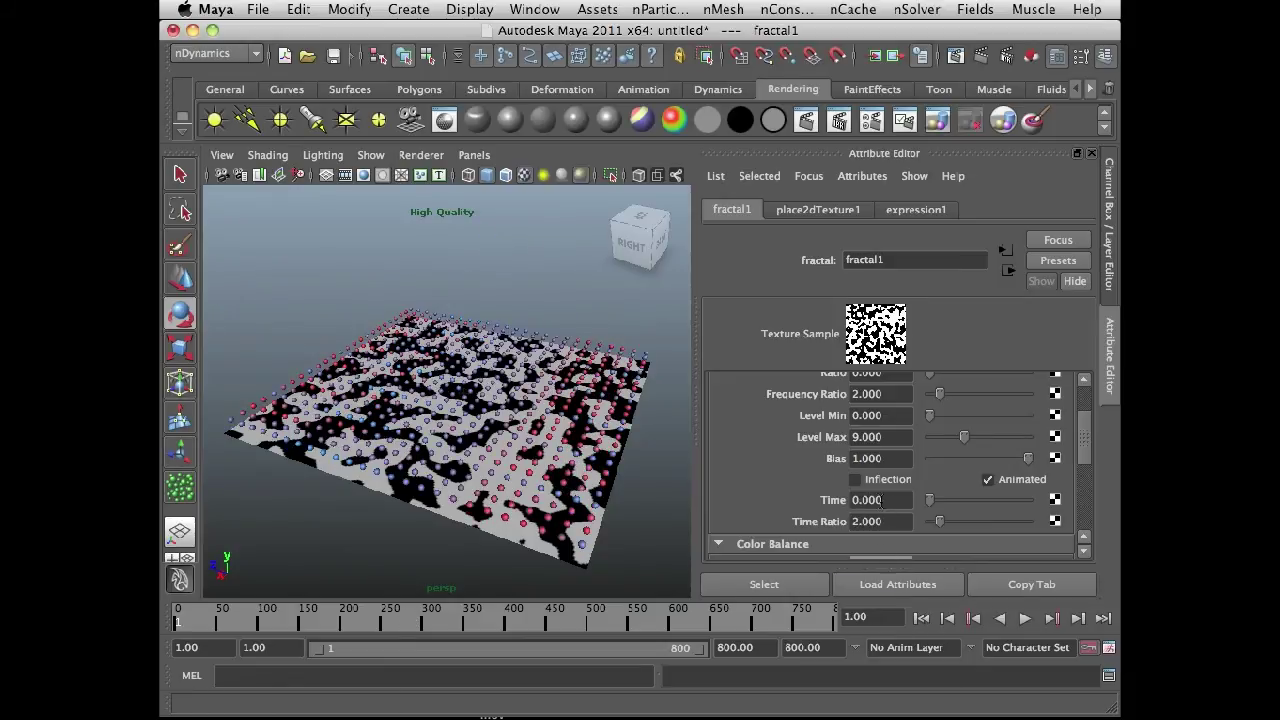
right_click(880, 500)
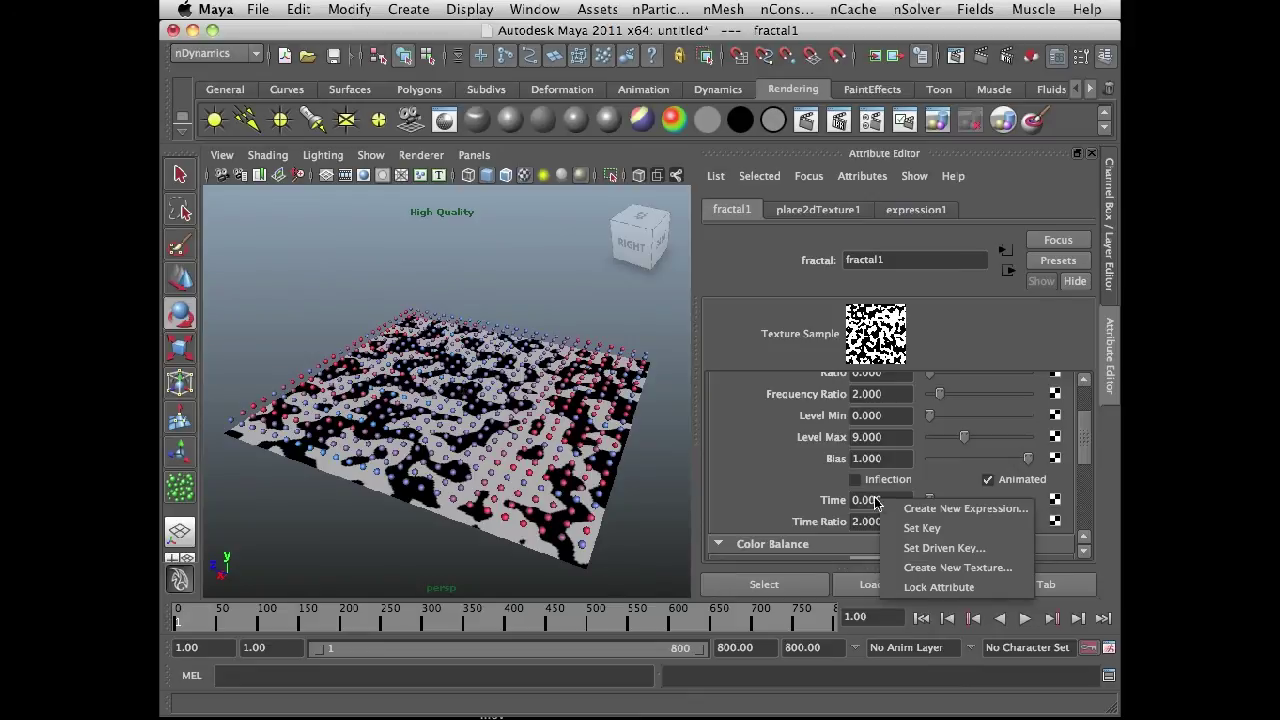
left_click(922, 528)
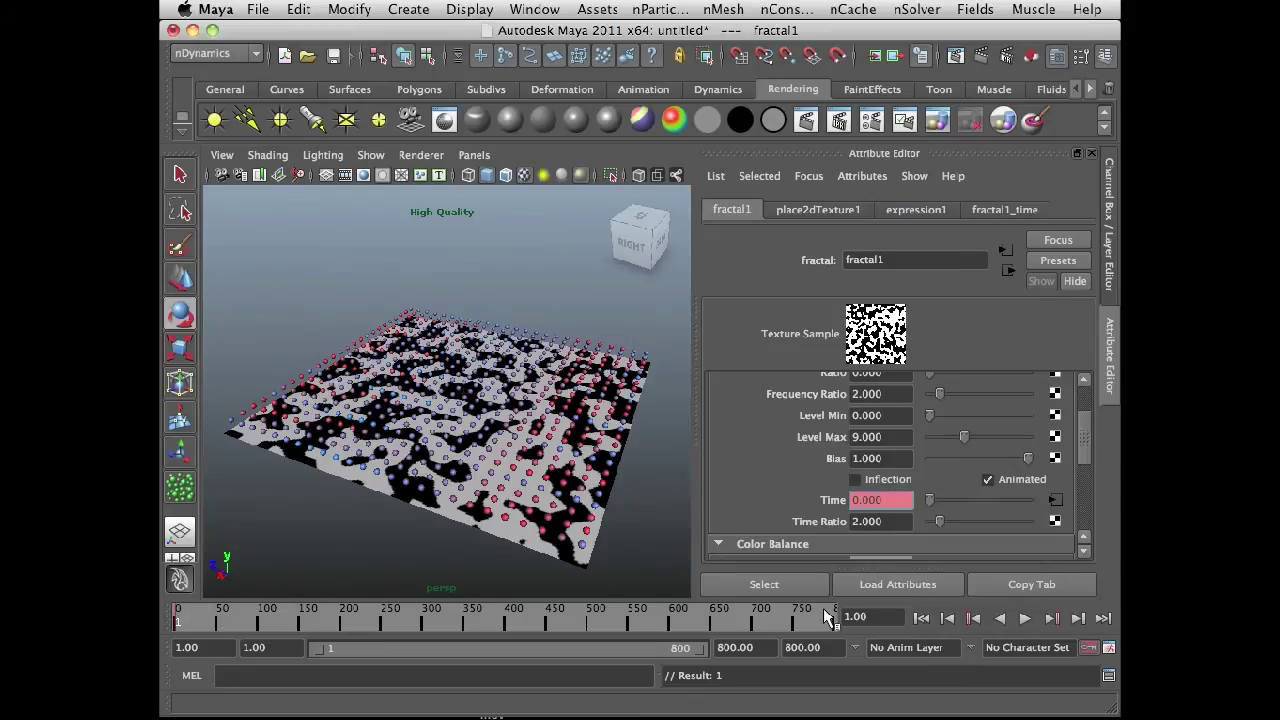
left_click_drag(822, 621, 841, 630)
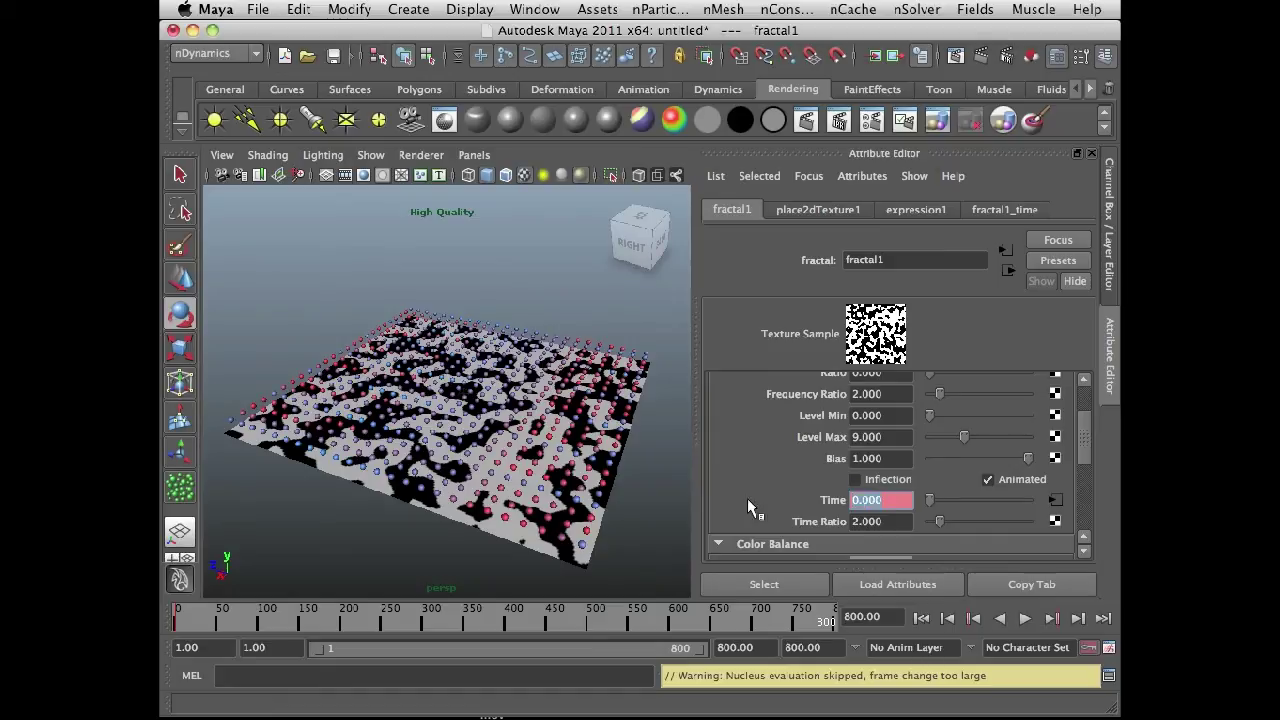
type("2")
key("Return")
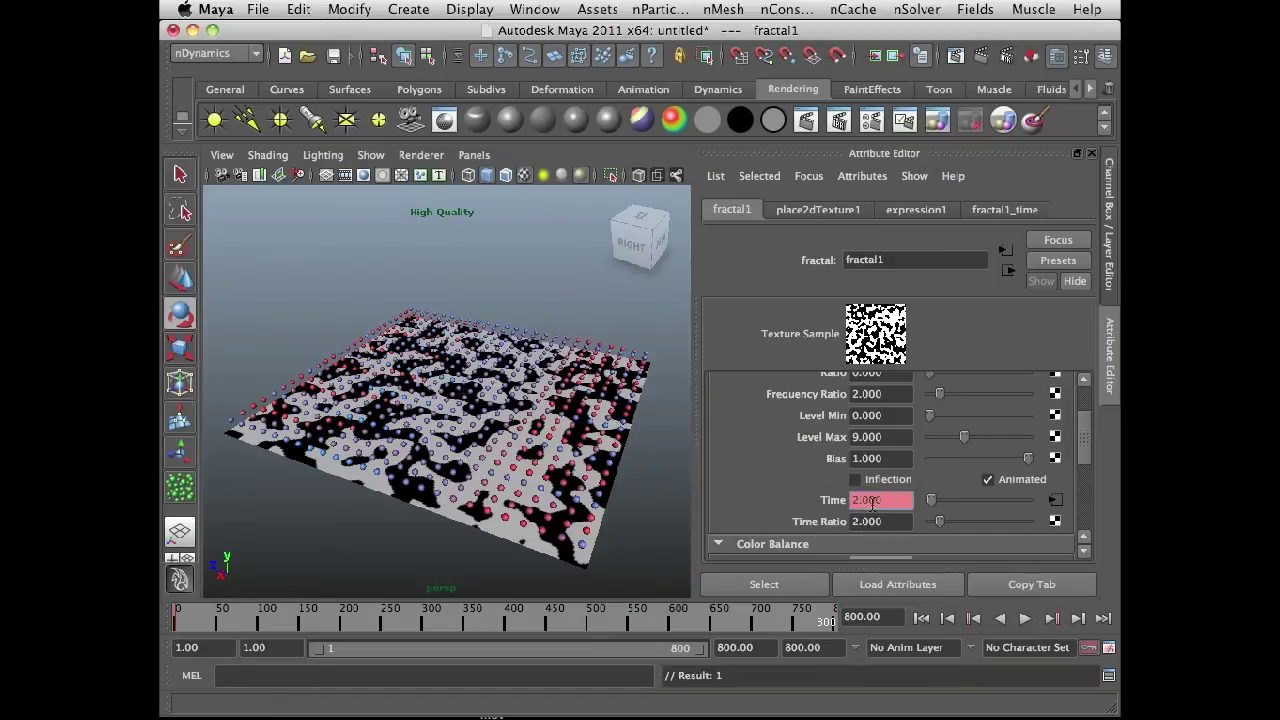
right_click_drag(871, 505, 887, 518)
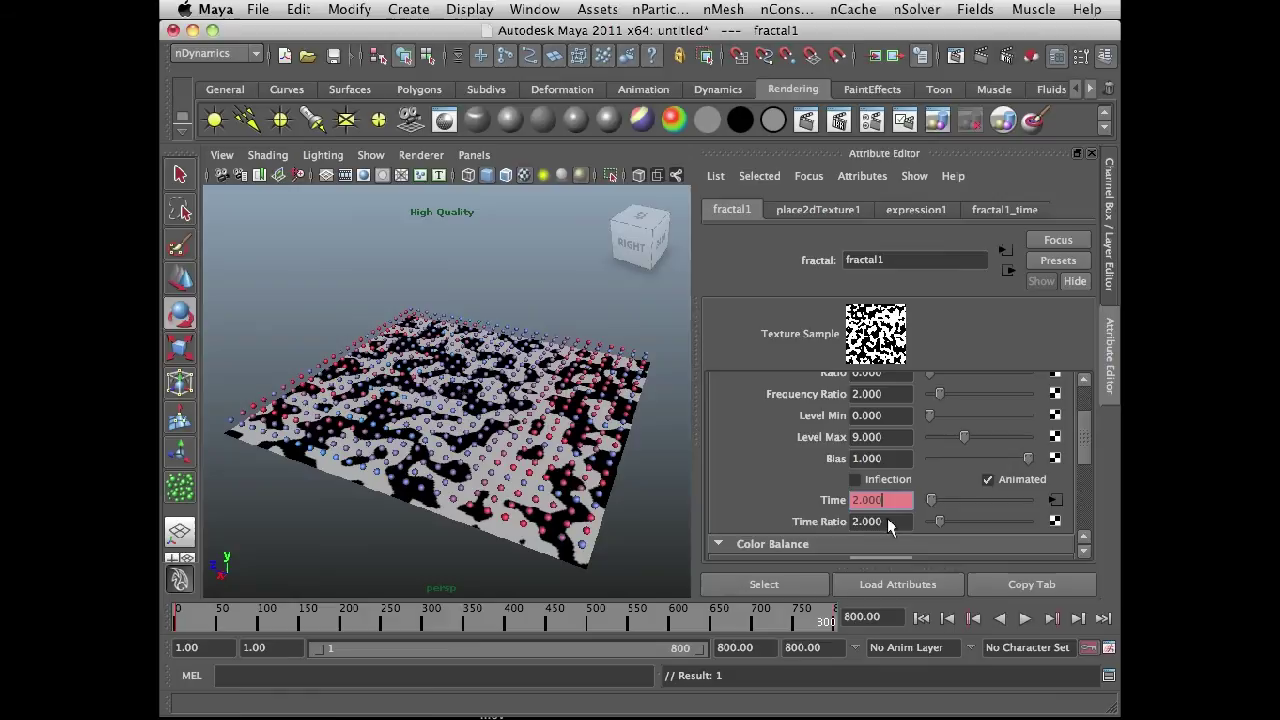
Step: Replay the simulation from frame 1 and stop it around frame 290
left_click(925, 619)
left_click(1025, 619)
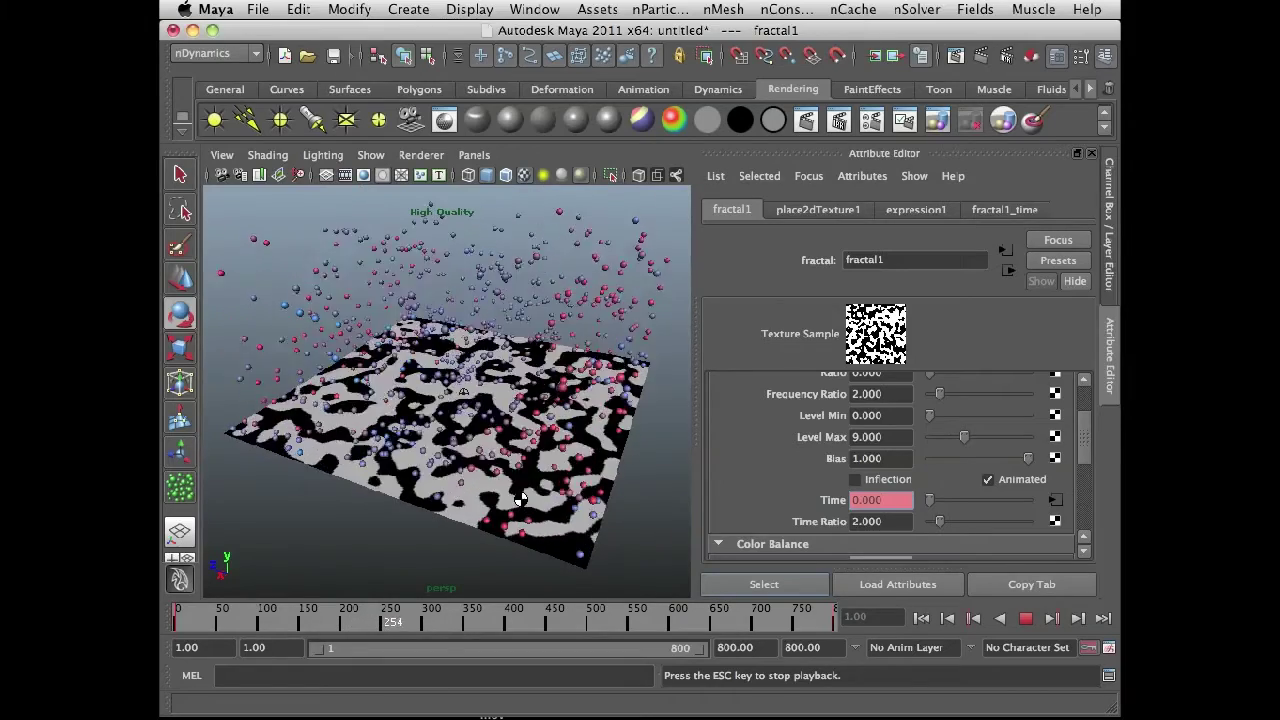
left_click(1025, 618)
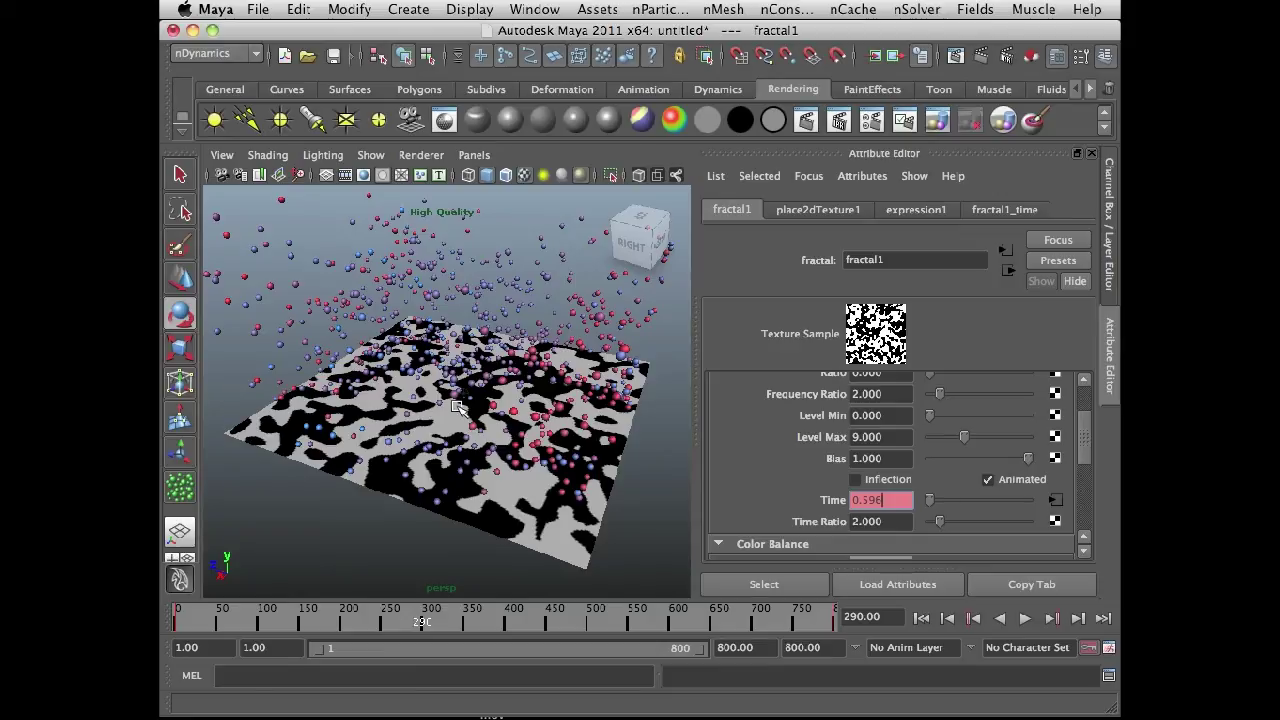
Step: Open the Hypershade window from the Window menu and reposition it
left_click(534, 9)
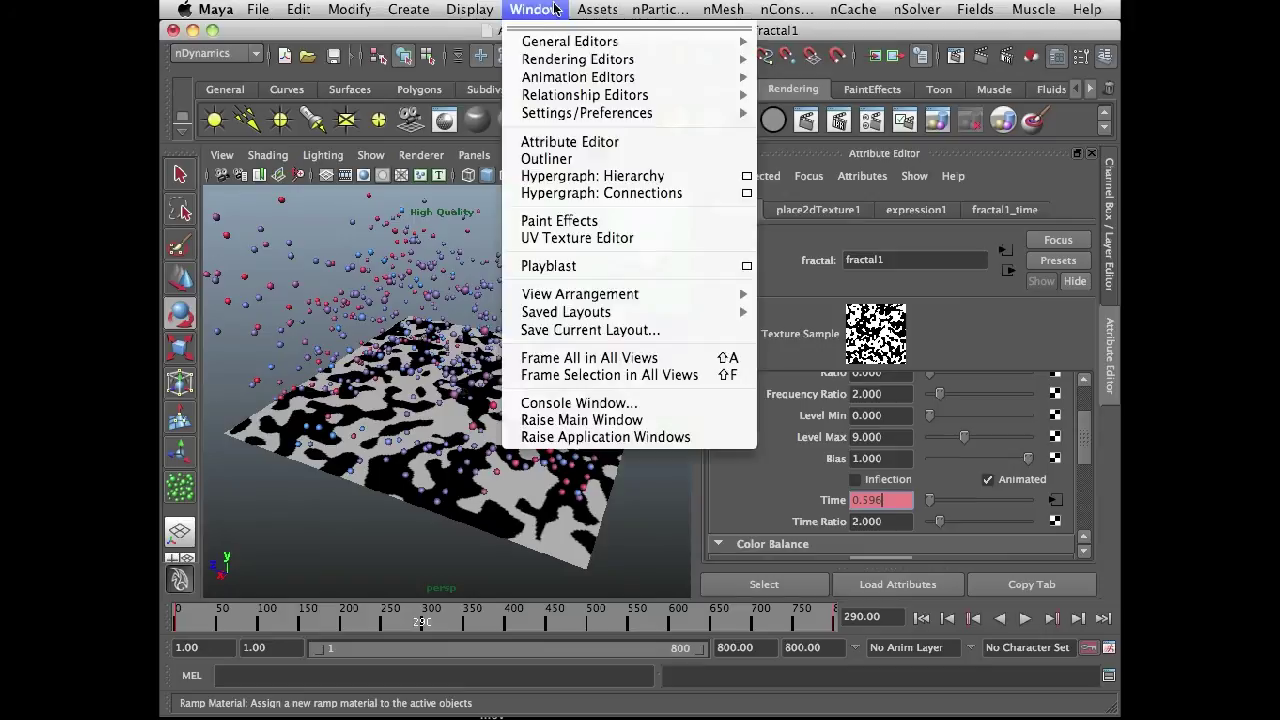
mouse_move(588, 64)
left_click(795, 95)
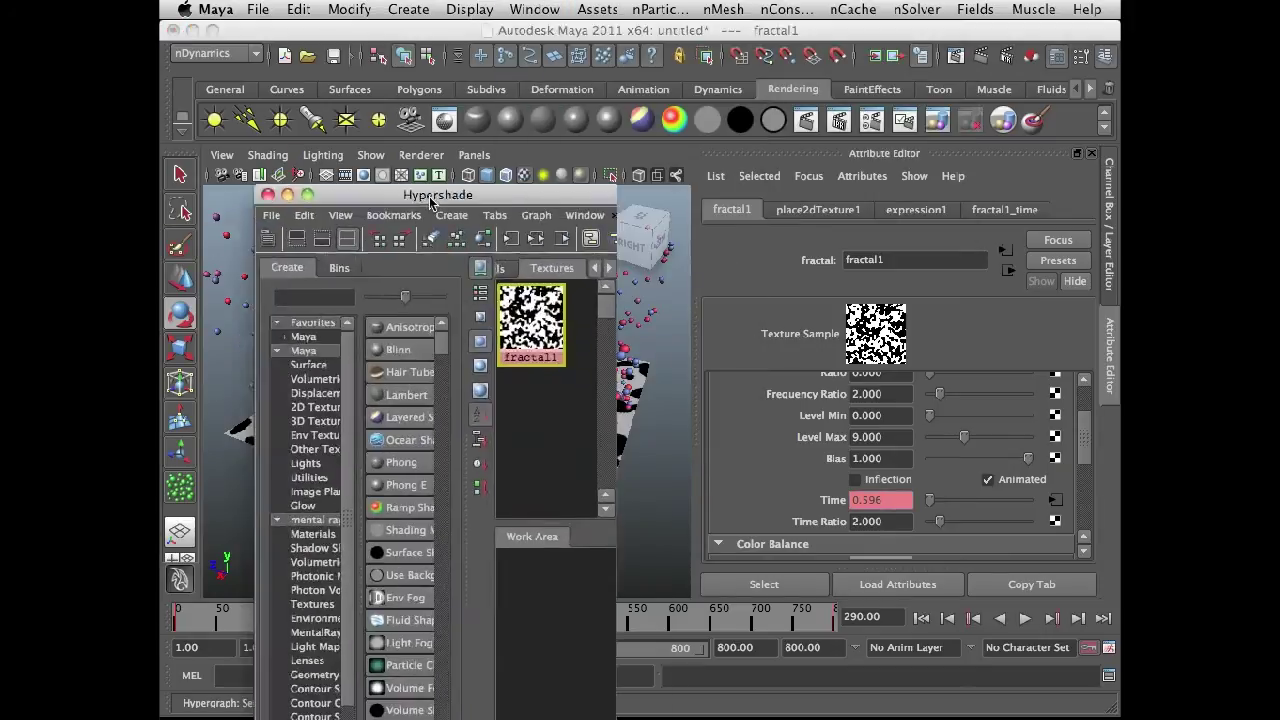
left_click_drag(398, 70, 388, 63)
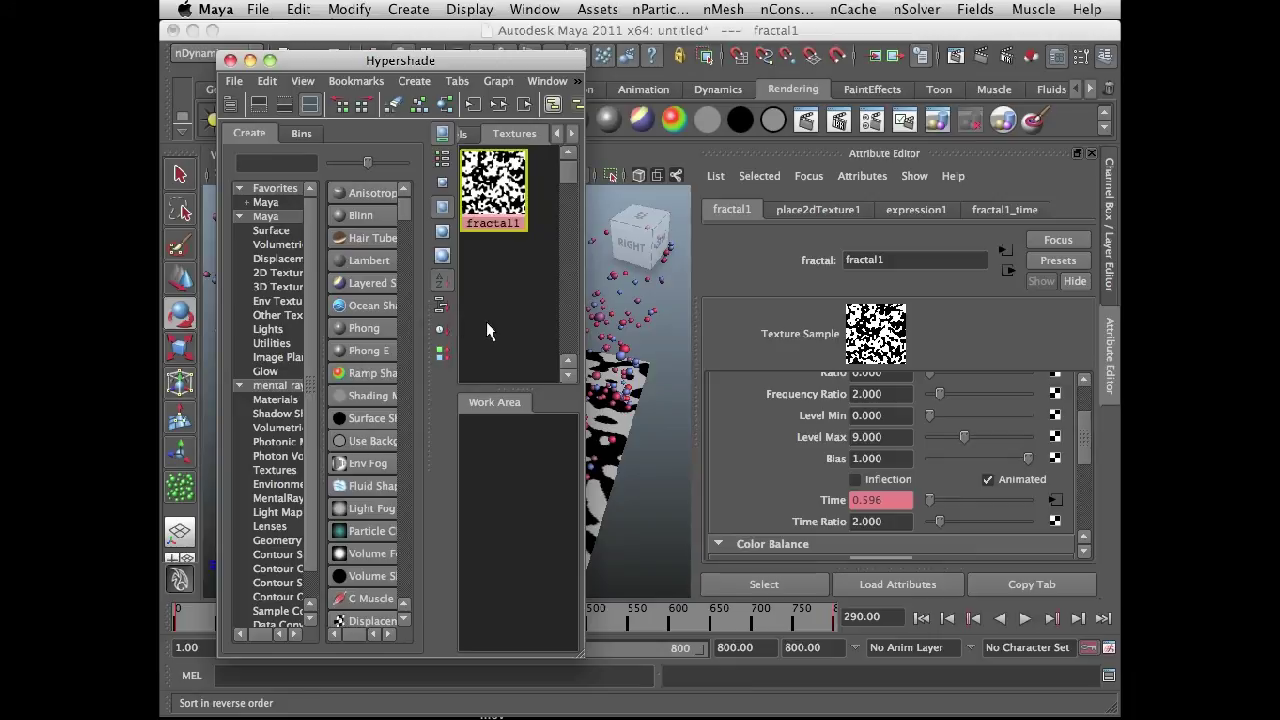
Step: Create a 2D Ramp texture and drag the Hypershade window aside to show the scene
left_click(278, 275)
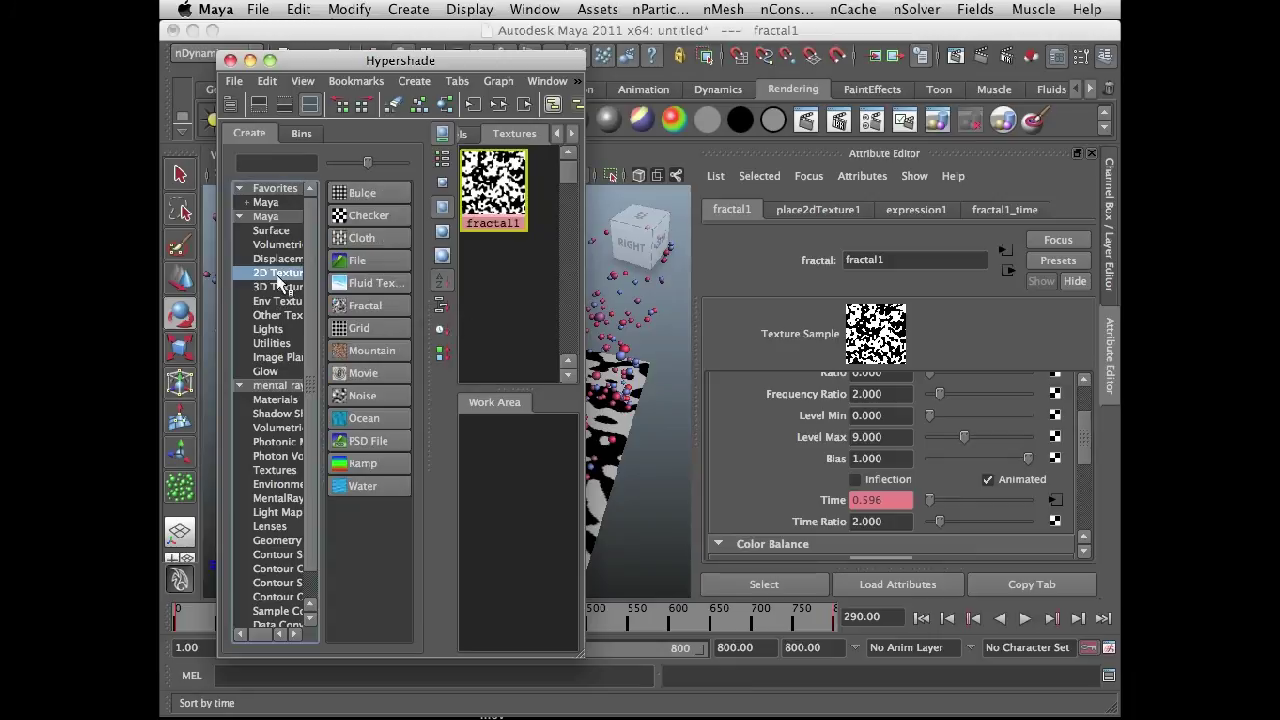
left_click(362, 463)
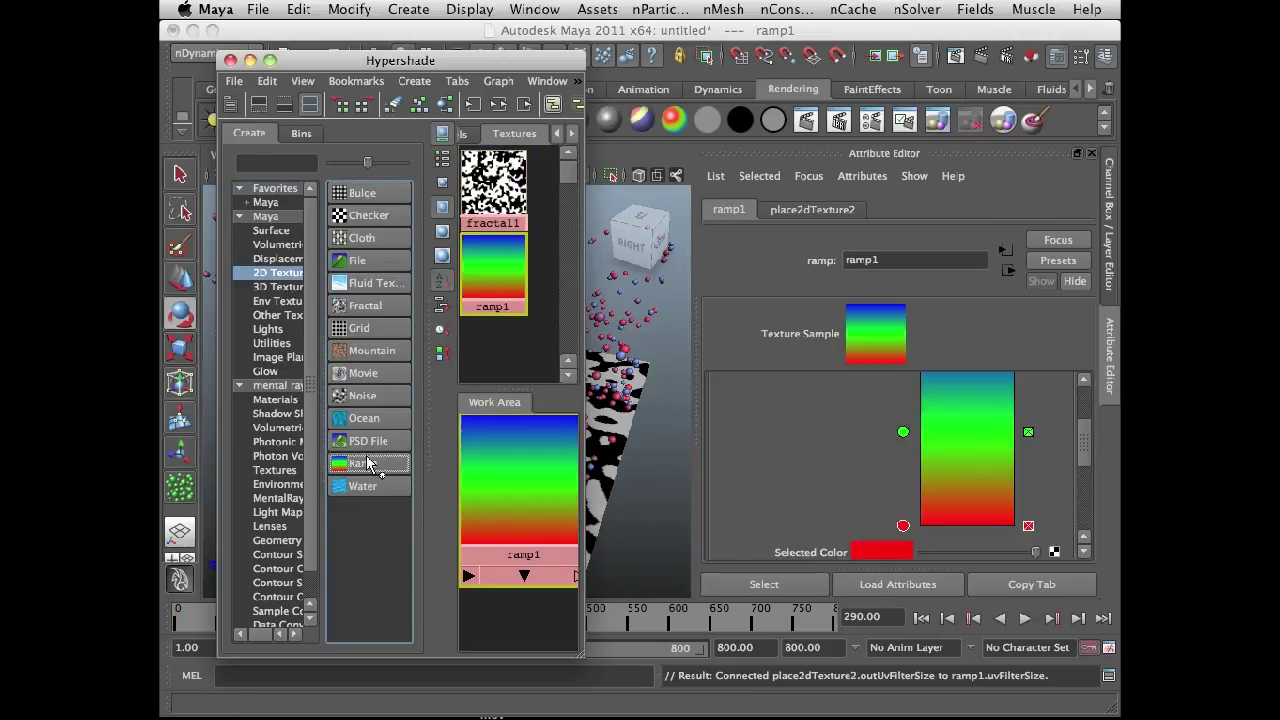
left_click_drag(572, 67, 359, 70)
Step: Select the plane and connect ramp1 to nRigidShape1's Field Magnitude Map
left_click(592, 548)
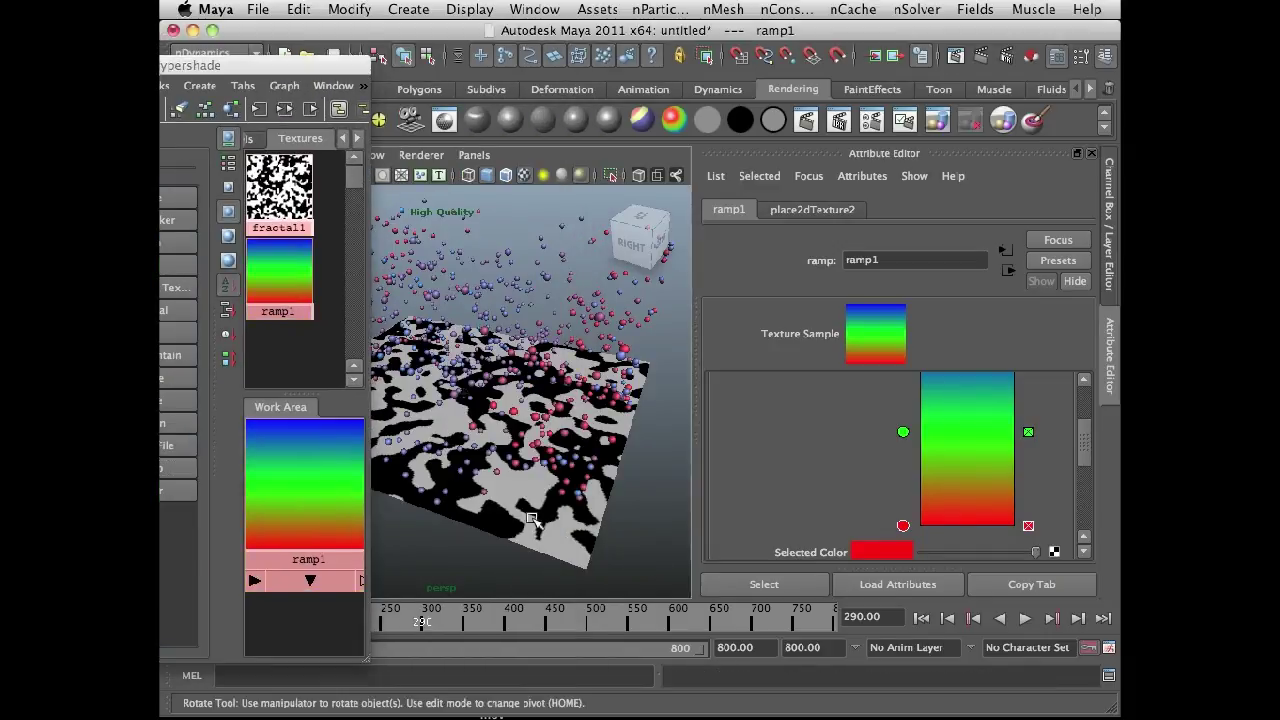
scroll(1070, 436, "down", 5)
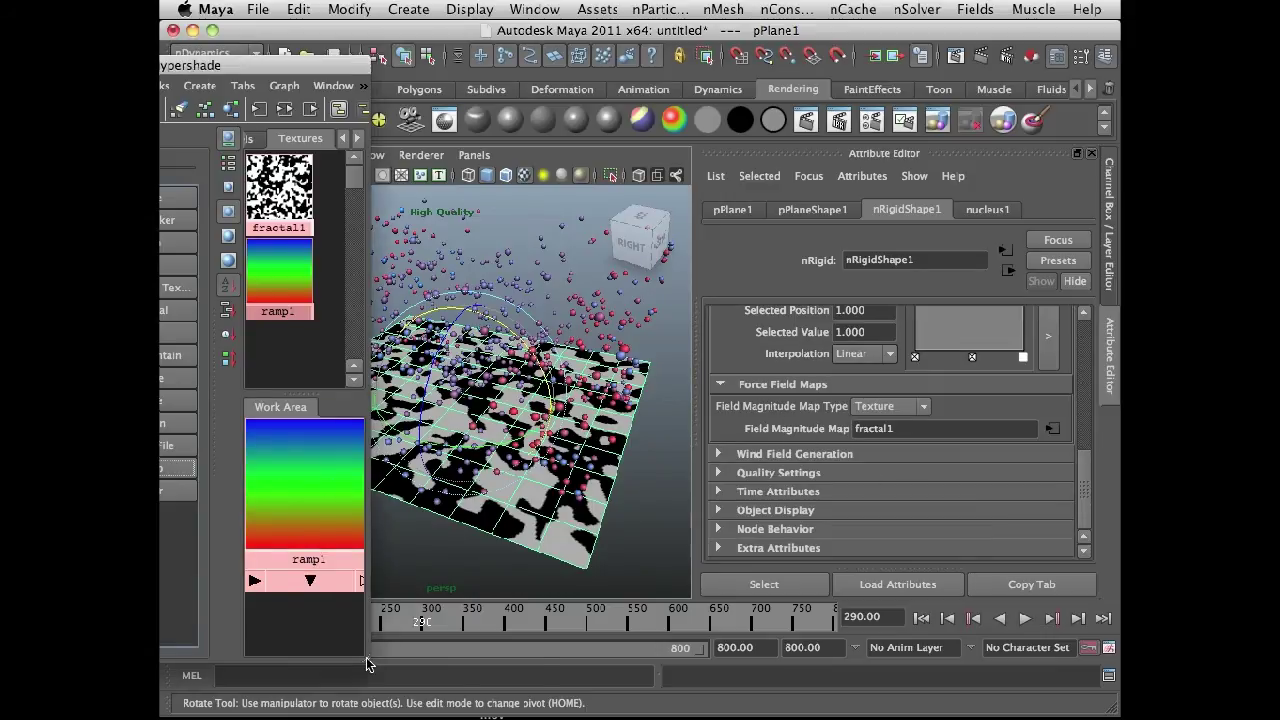
left_click_drag(366, 657, 608, 650)
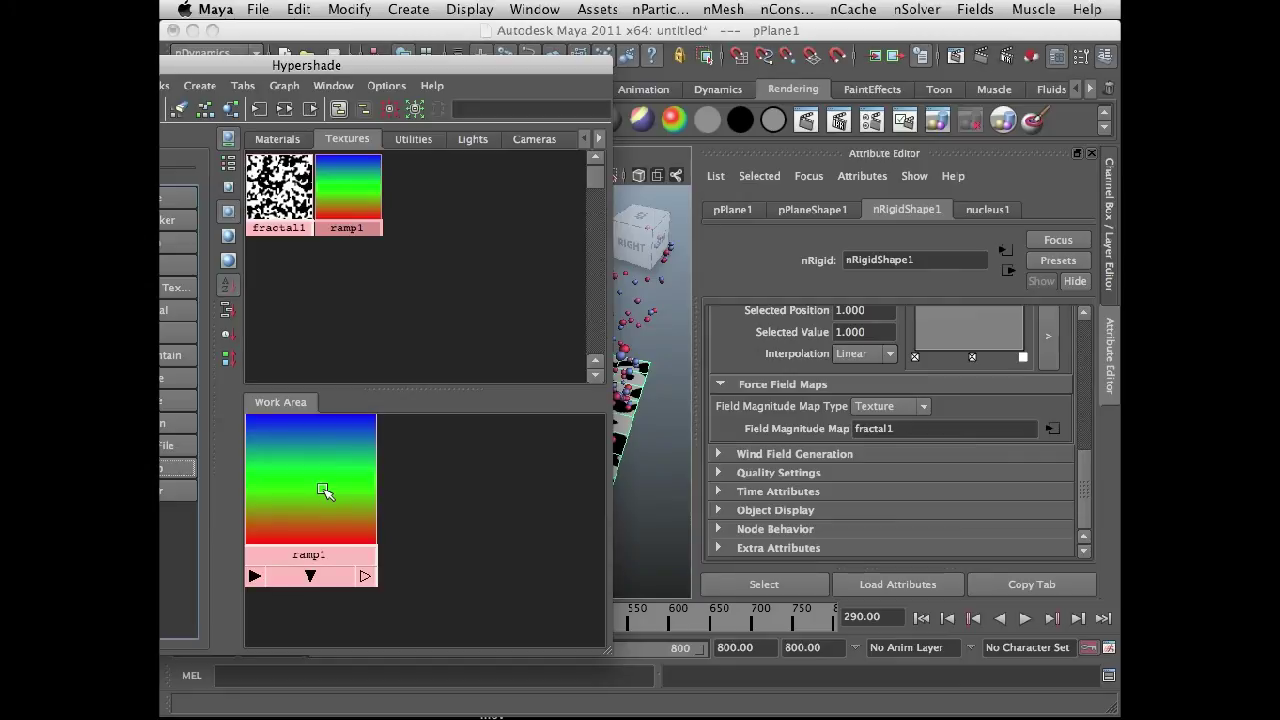
middle_click_drag(322, 490, 831, 432)
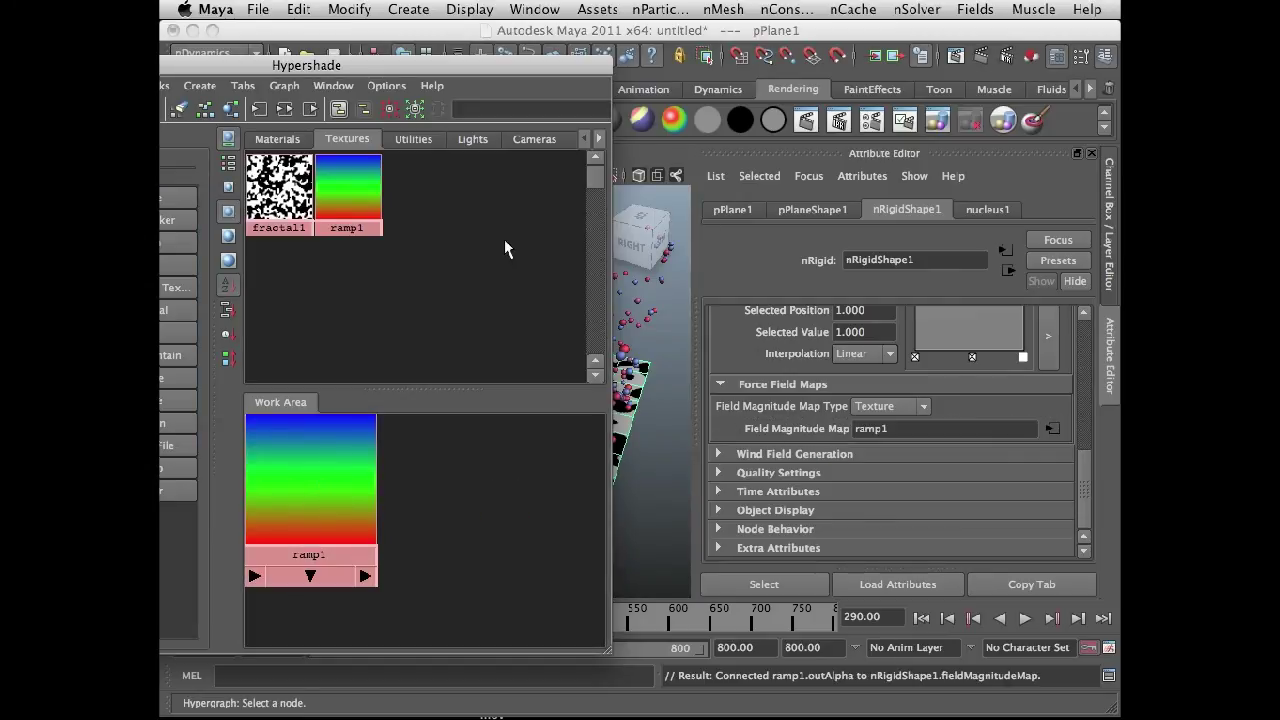
Step: Connect ramp1 to the lambert2 material's Color attribute
left_click(277, 139)
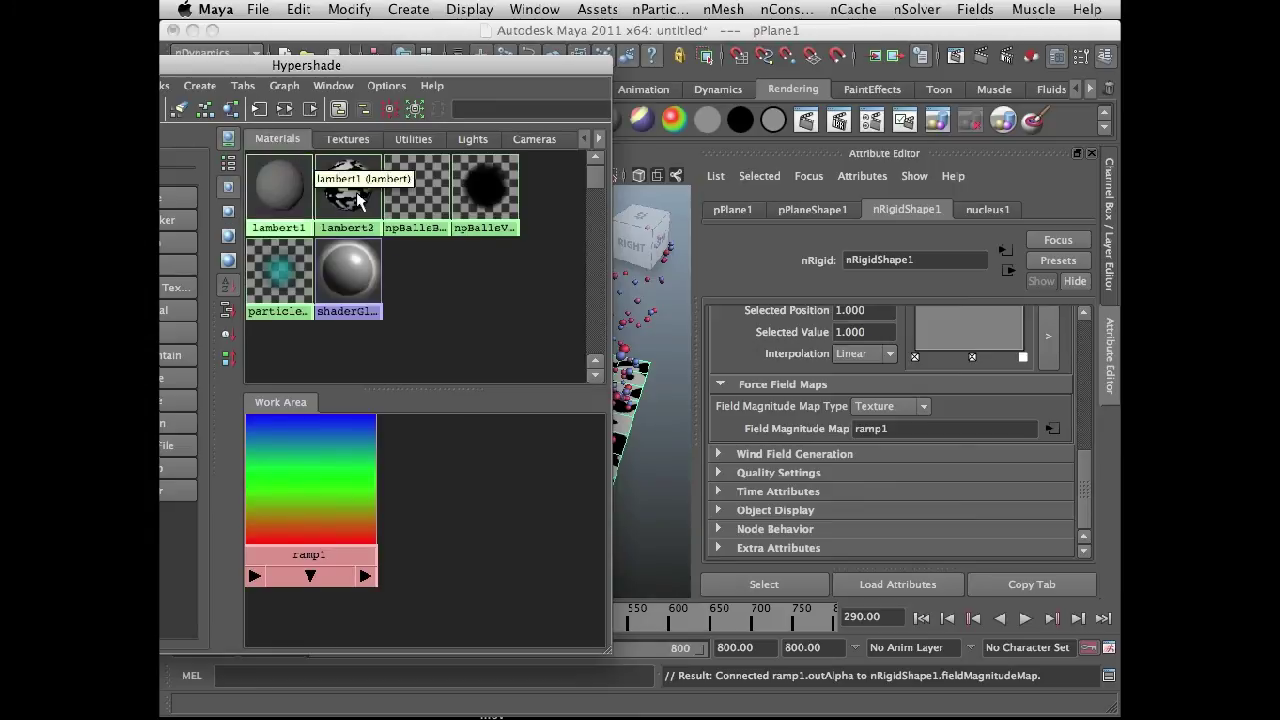
left_click(357, 200)
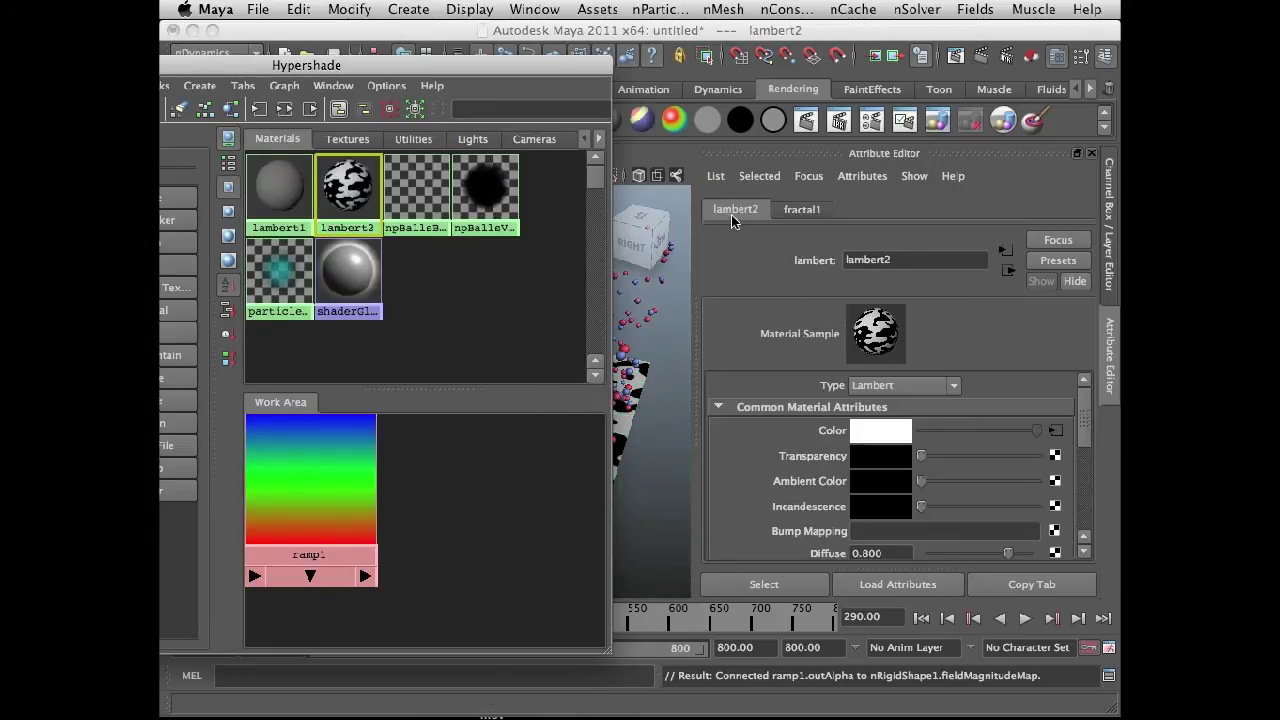
middle_click_drag(334, 491, 862, 430)
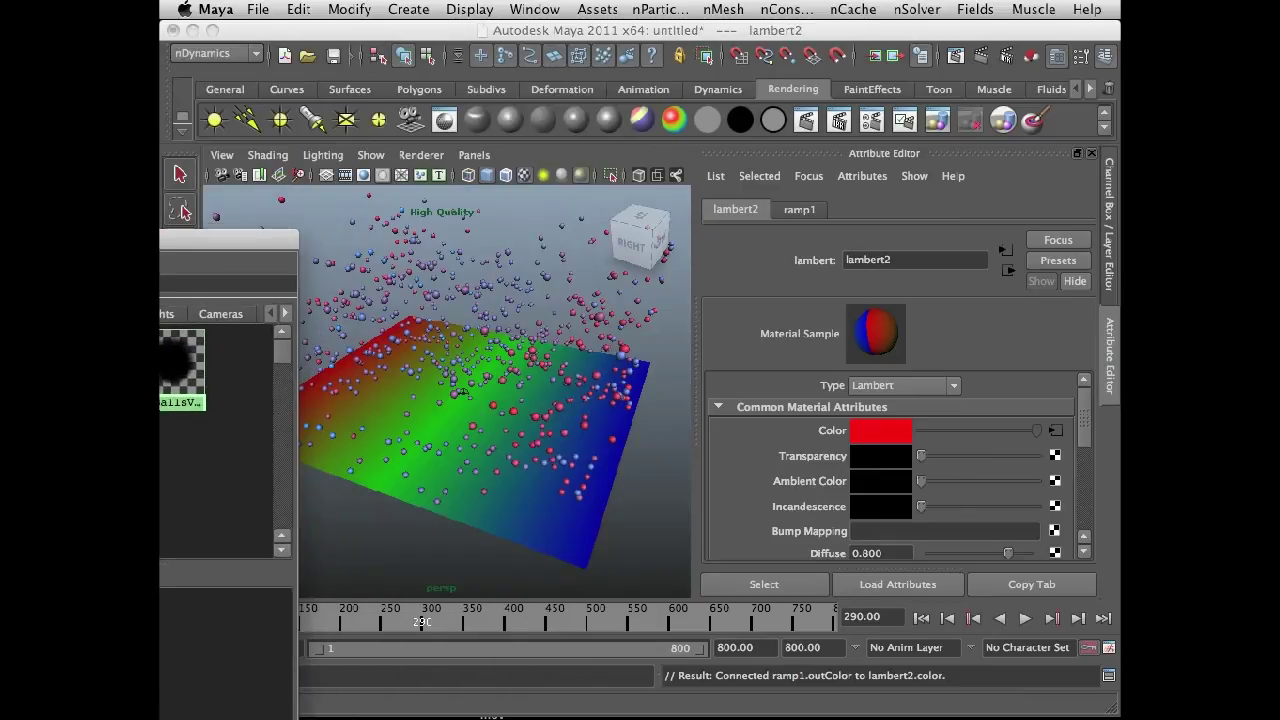
Step: Open ramp1 from lambert2's Color and turn its top blue entry black
left_click(1056, 431)
left_click_drag(1087, 423, 1089, 398)
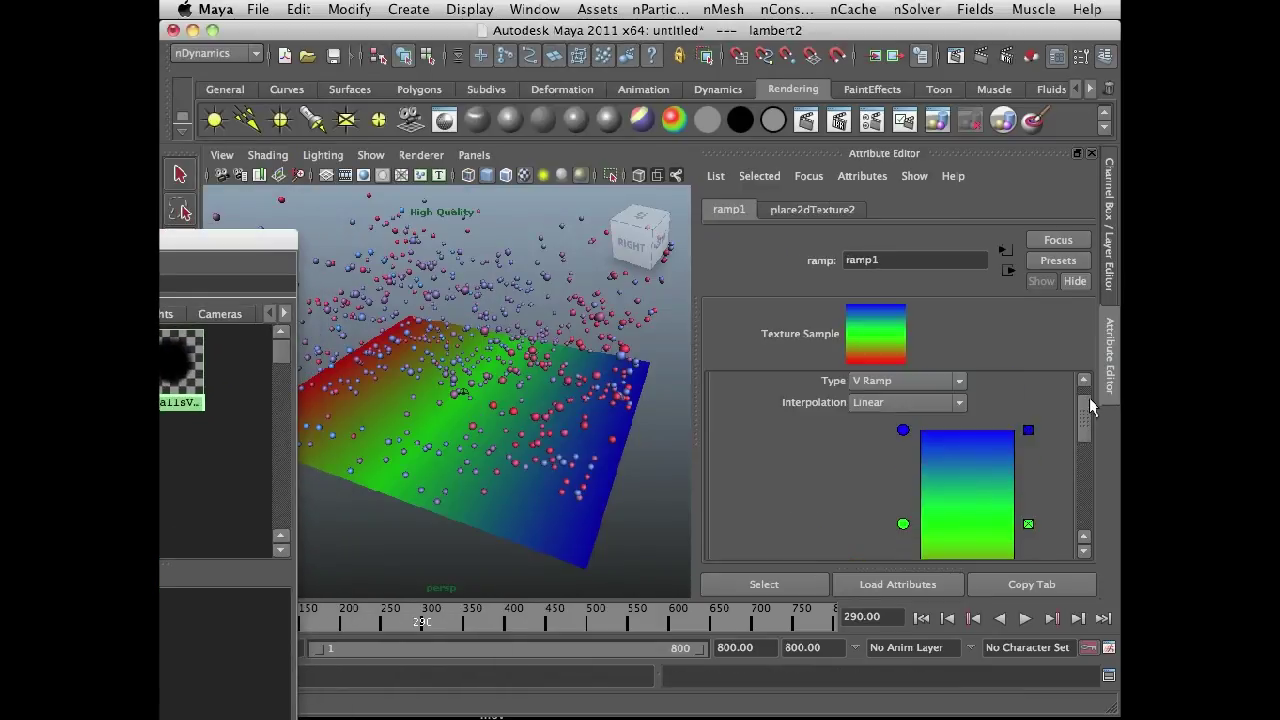
left_click(904, 431)
scroll(1087, 434, "down", 5)
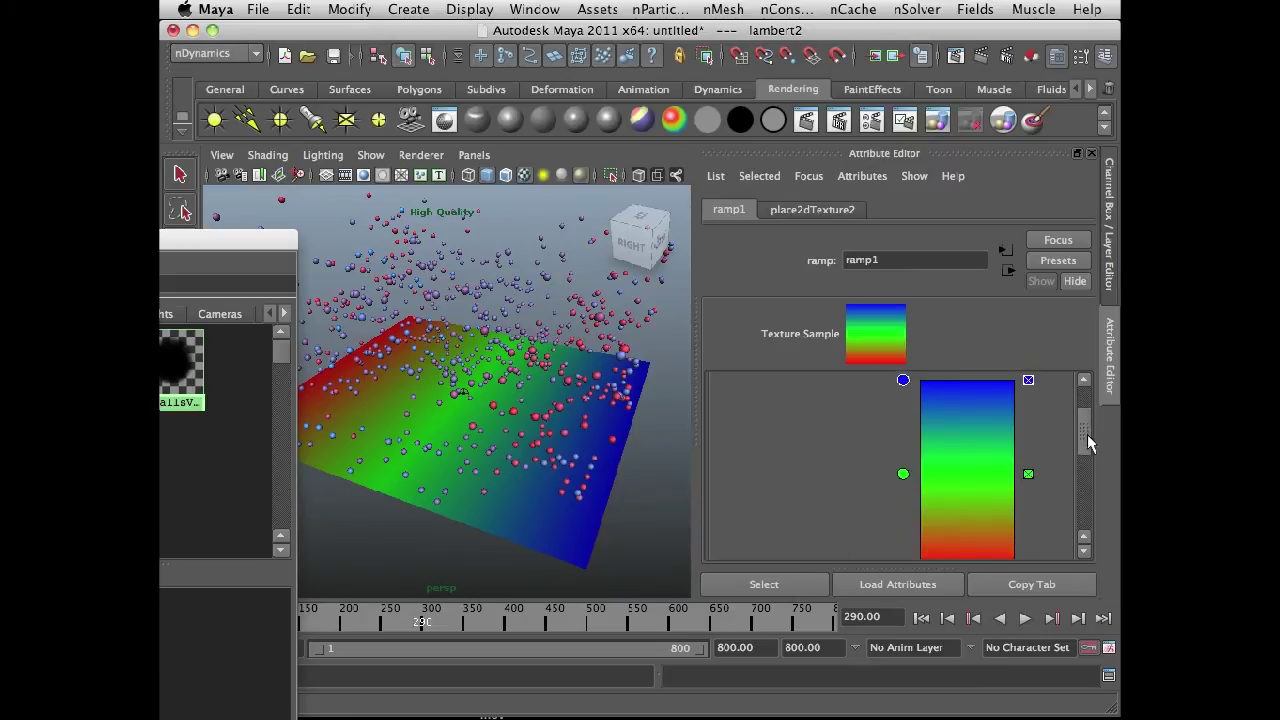
left_click_drag(1035, 499, 880, 489)
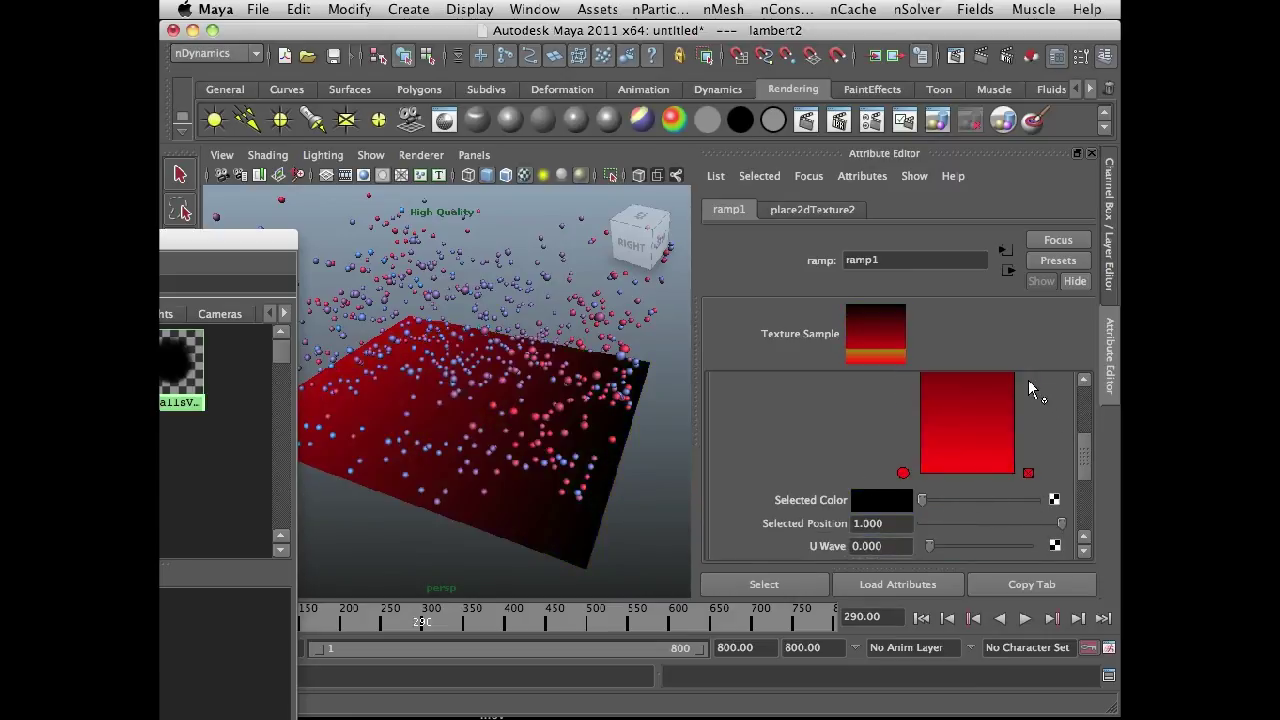
Step: Change the ramp's bottom red entry to white
scroll(1082, 464, "down", 2)
scroll(1080, 449, "up", 2)
scroll(1080, 449, "down", 2)
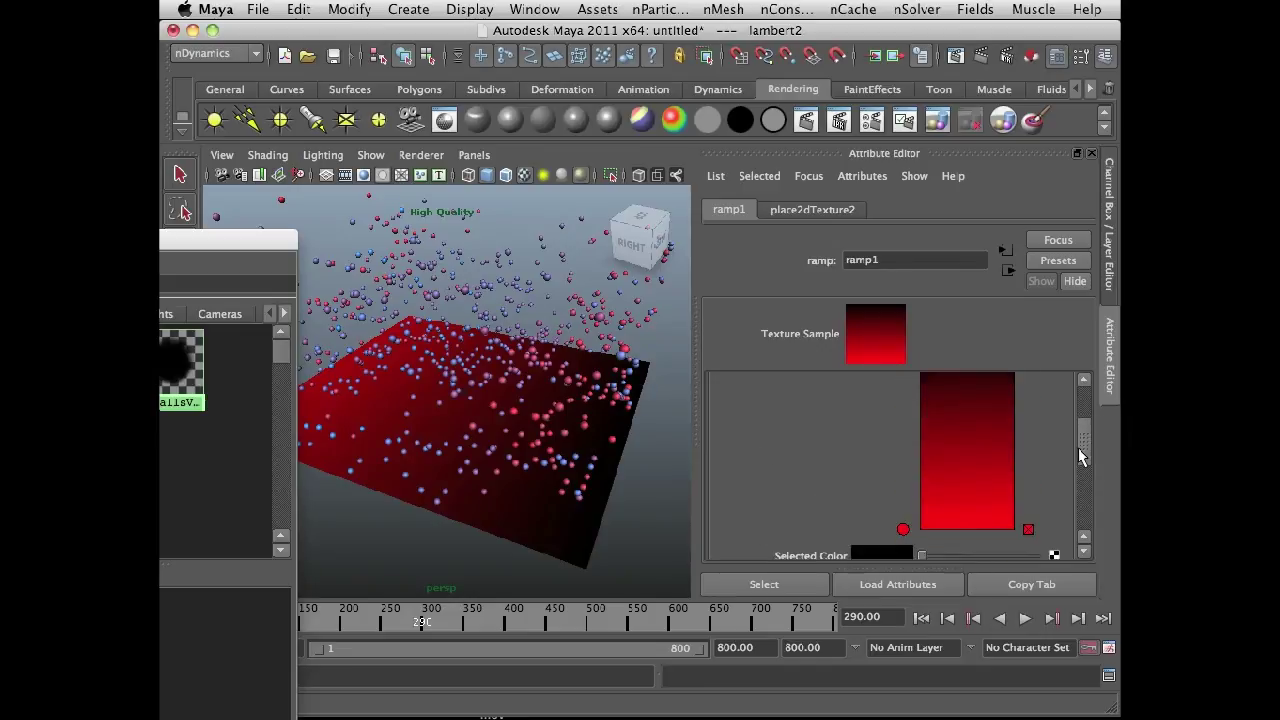
left_click(903, 524)
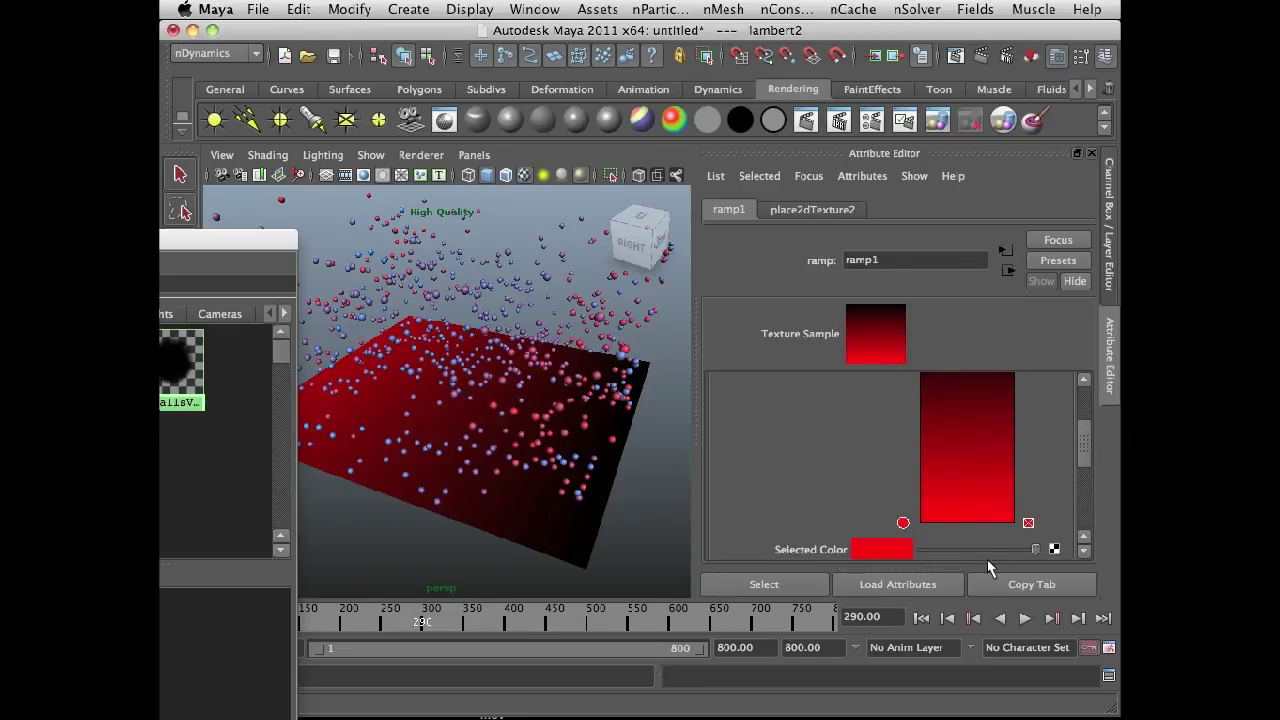
left_click(864, 551)
left_click(789, 506)
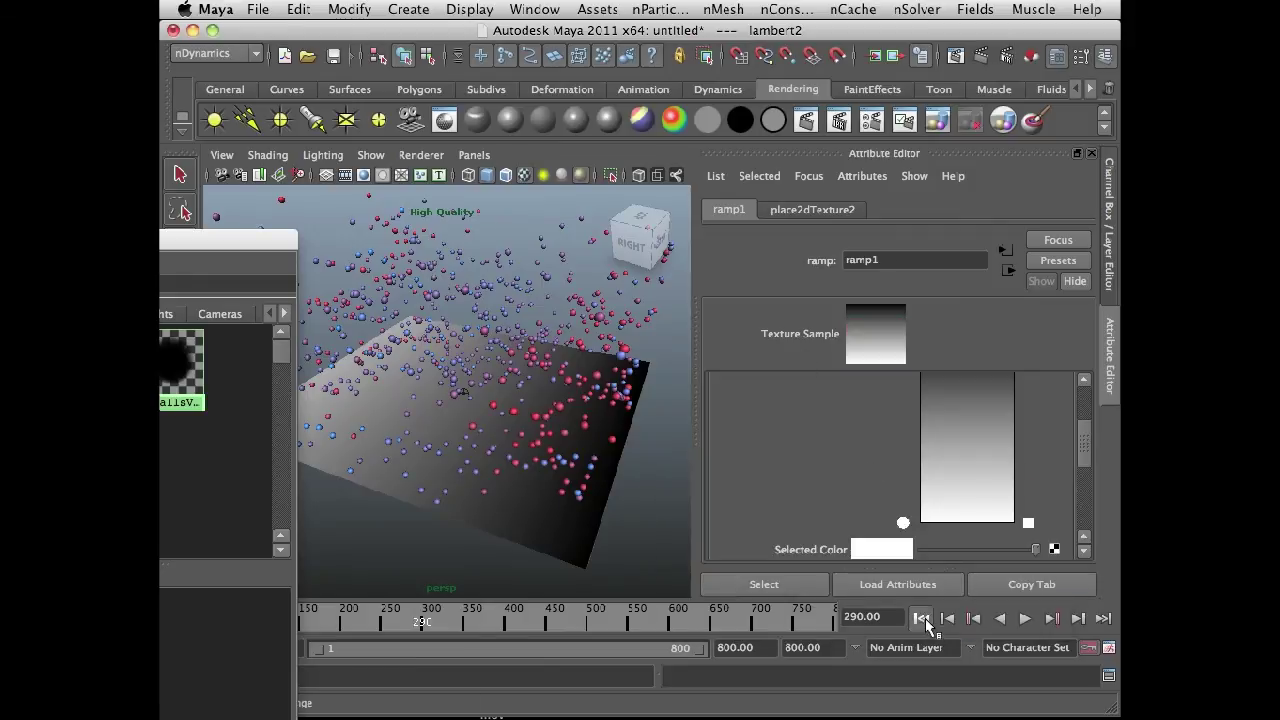
Step: Replay the simulation from the start, viewing the plane from a low, edge-on angle
left_click(921, 618)
left_click(1024, 618)
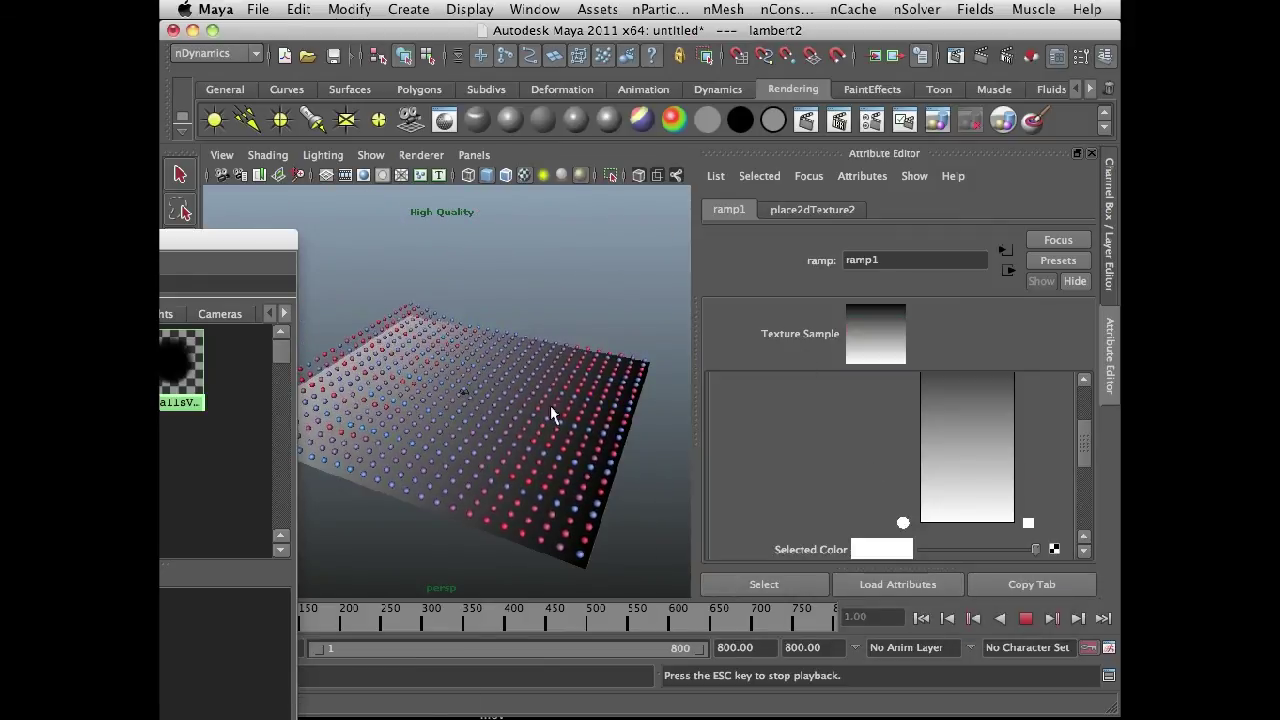
left_click_drag(557, 429, 597, 395, "alt")
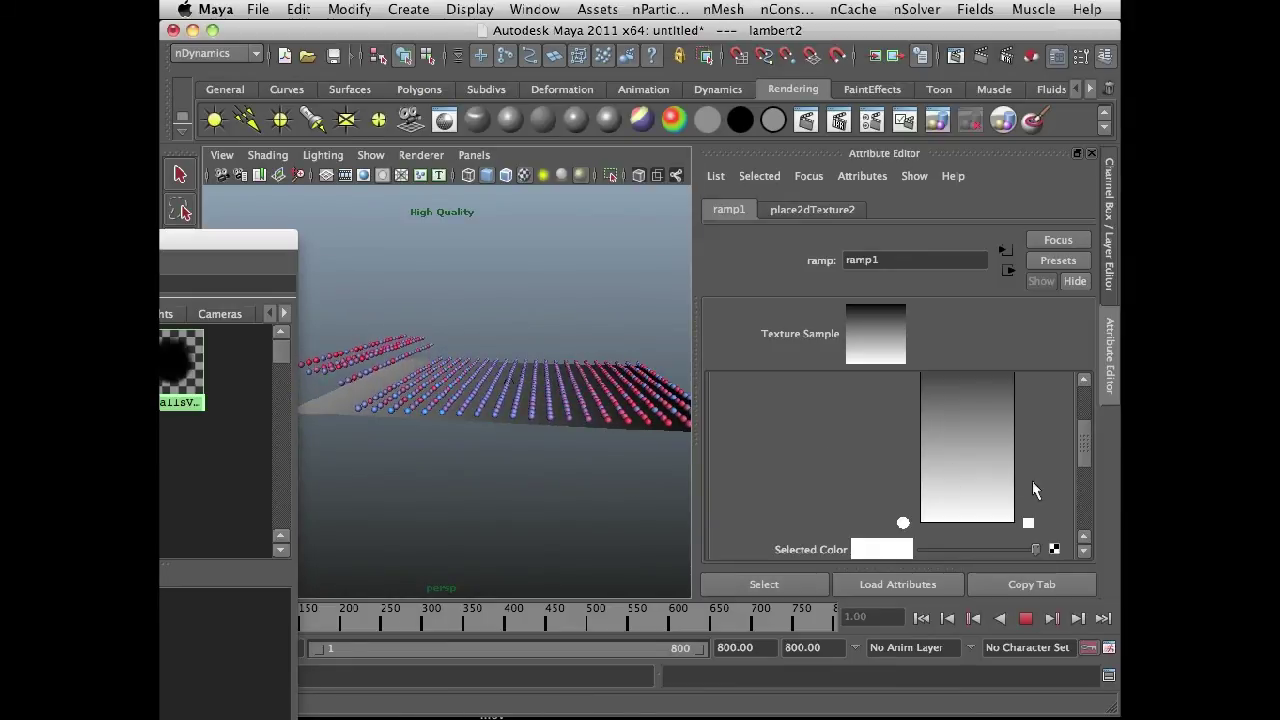
left_click(1088, 477)
left_click_drag(1080, 450, 1089, 433)
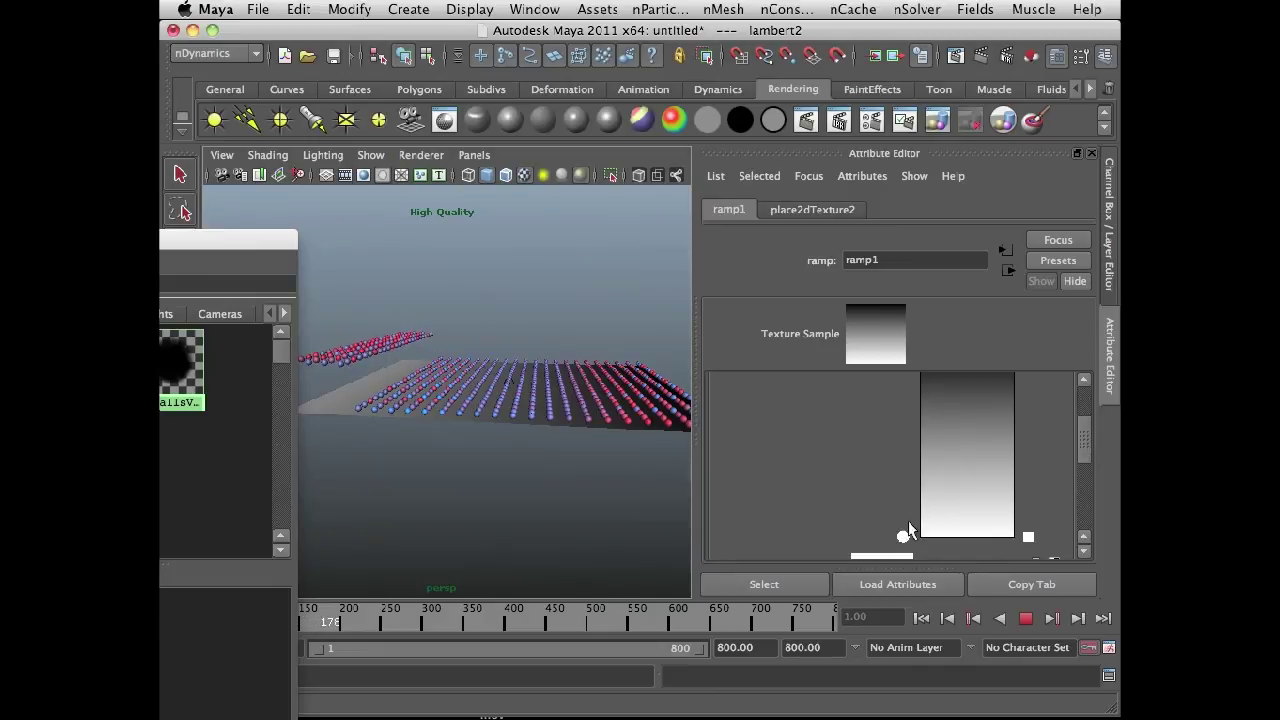
left_click_drag(1087, 444, 1087, 447)
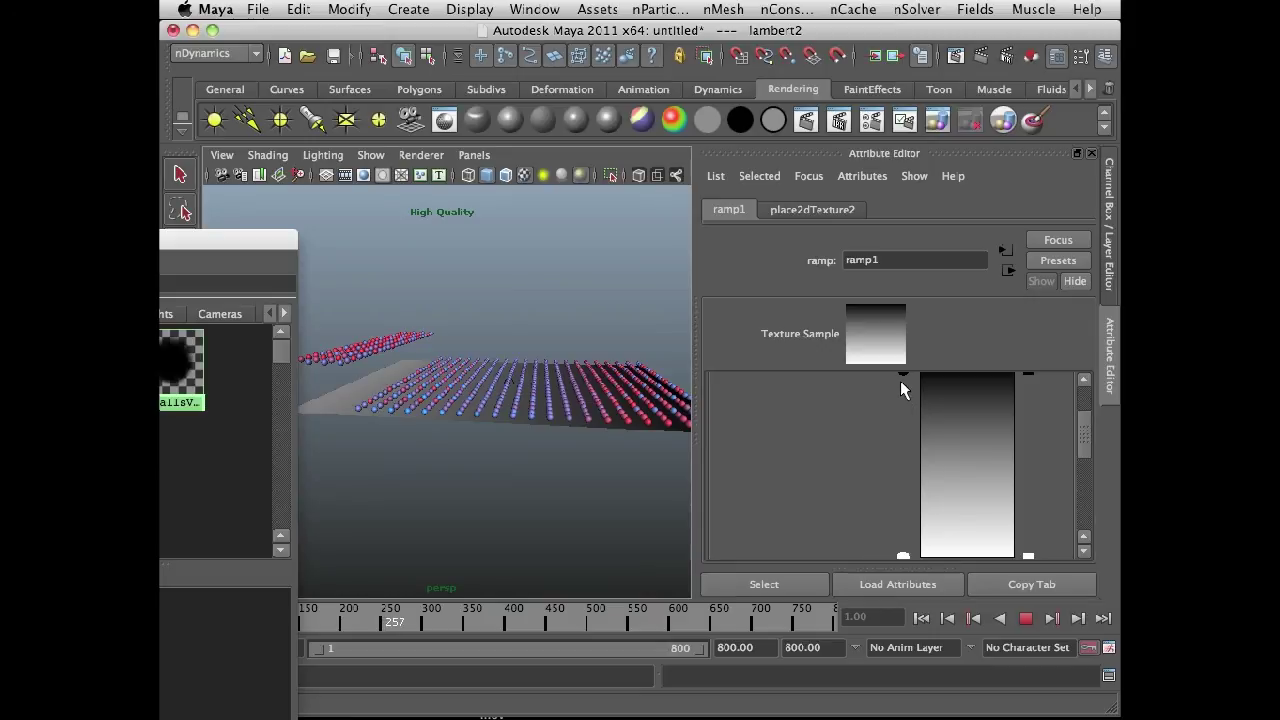
Step: Drag ramp1's black and white handles together for a sharp black-to-white transition
left_click_drag(903, 376, 900, 433)
left_click_drag(902, 553, 913, 465)
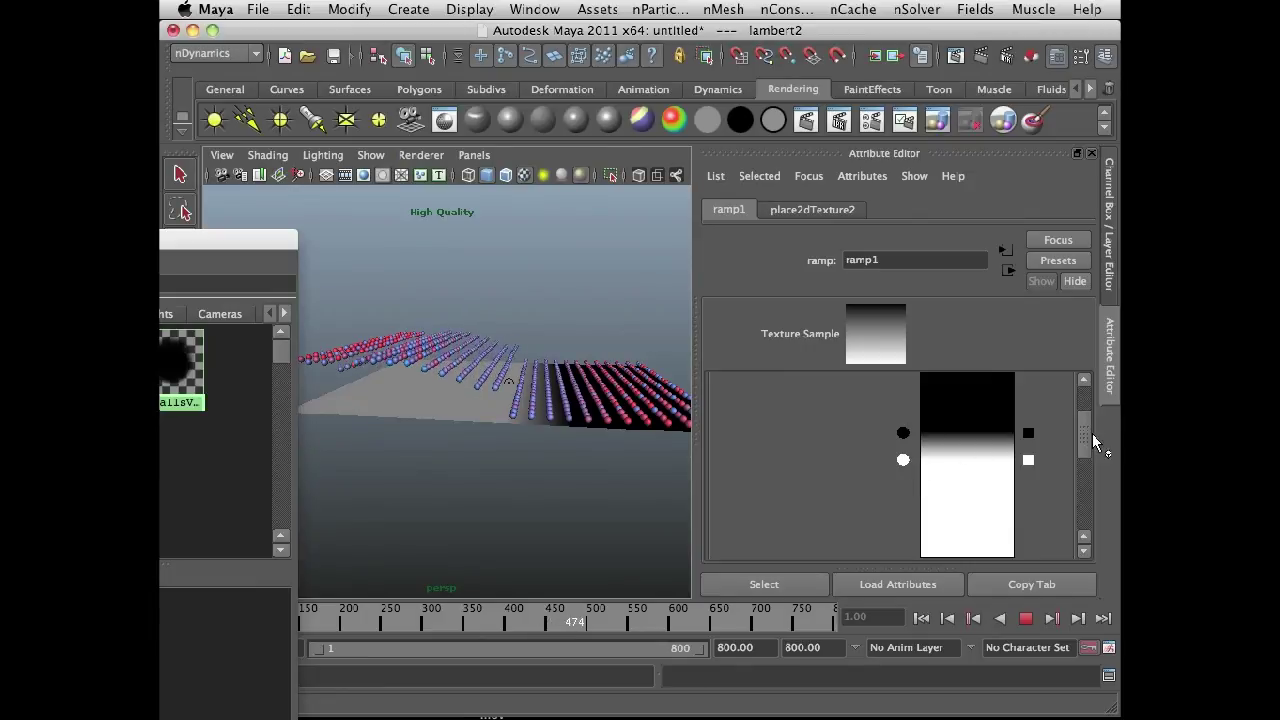
left_click_drag(1090, 436, 1089, 426)
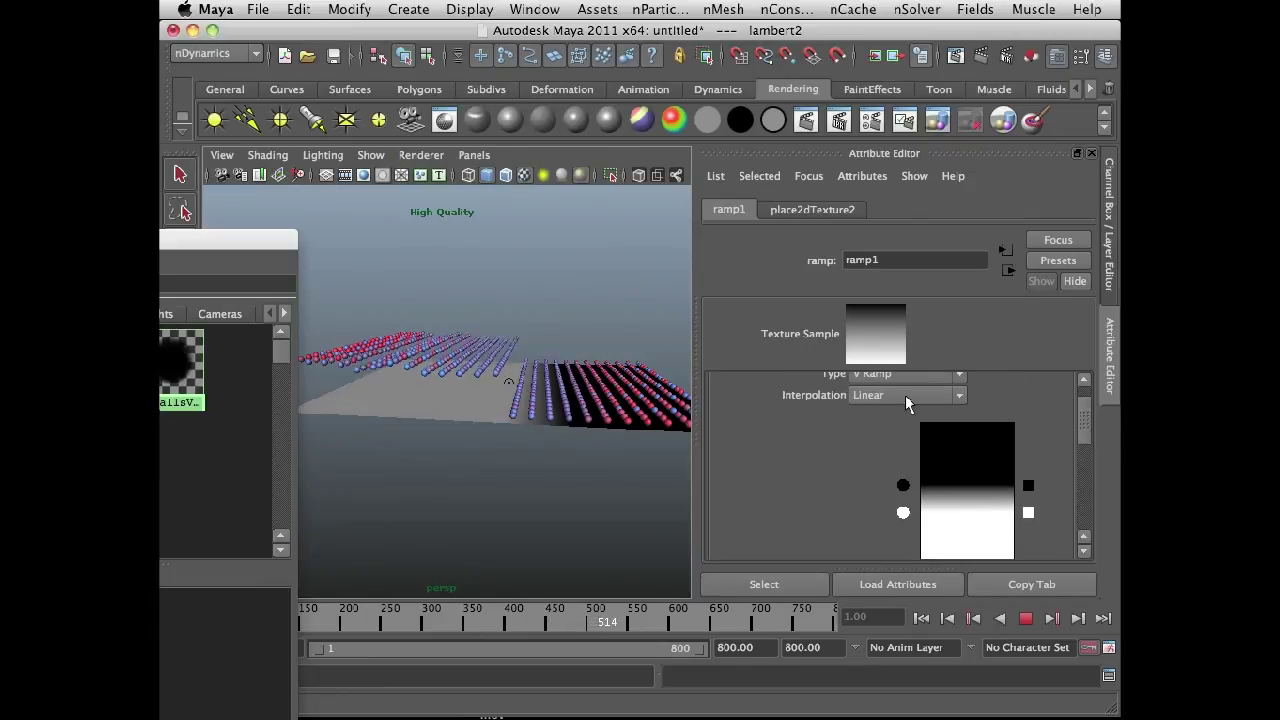
Step: Change ramp1's Type to Circular Ramp
left_click(905, 397)
left_click(907, 374)
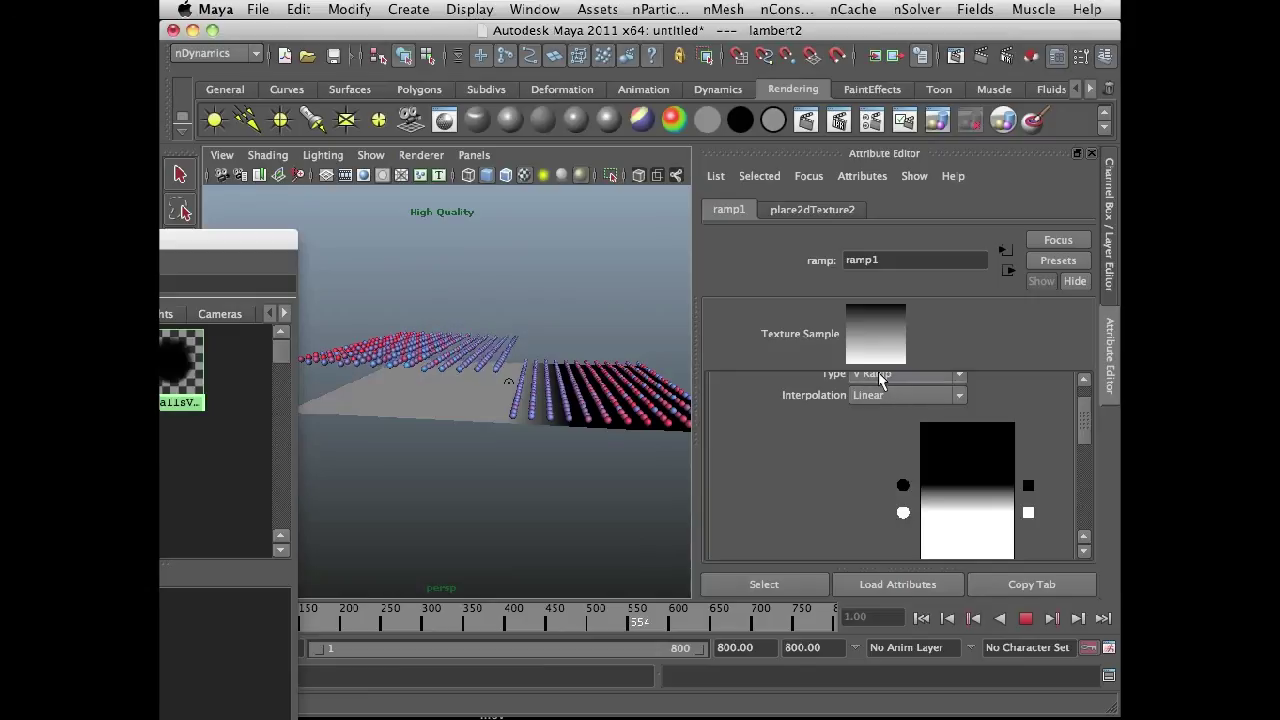
left_click(880, 376)
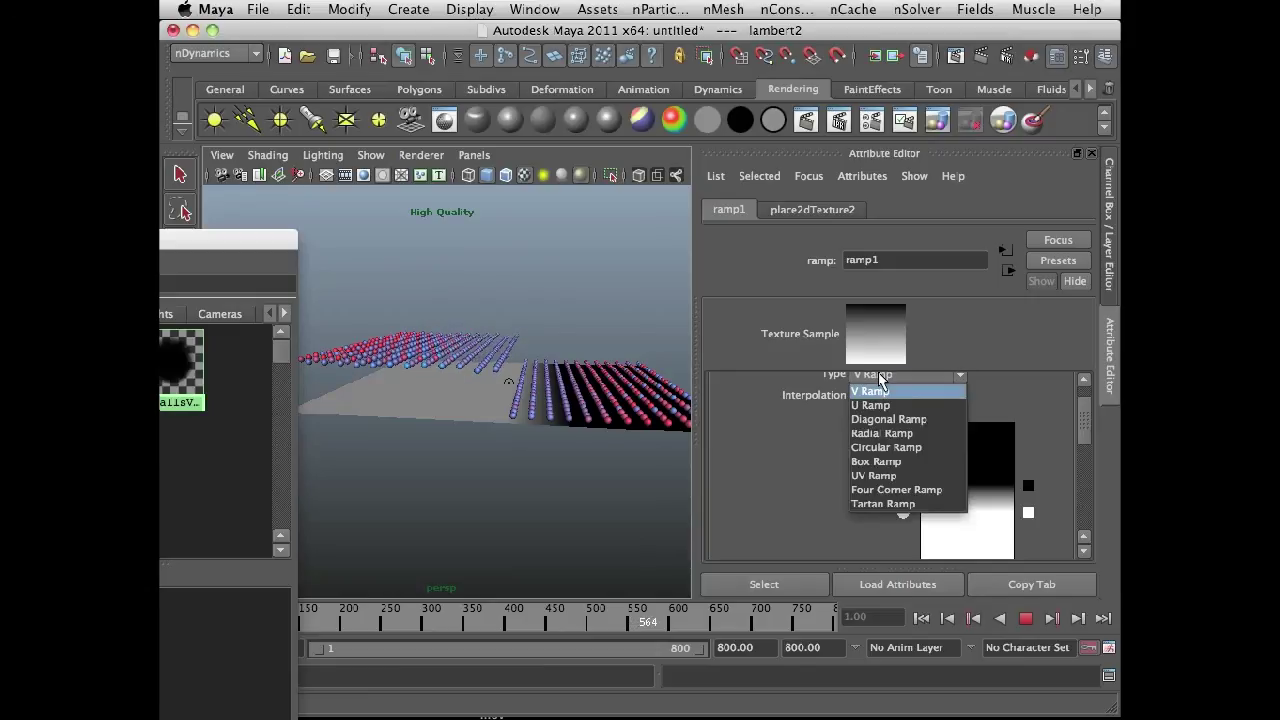
left_click(885, 448)
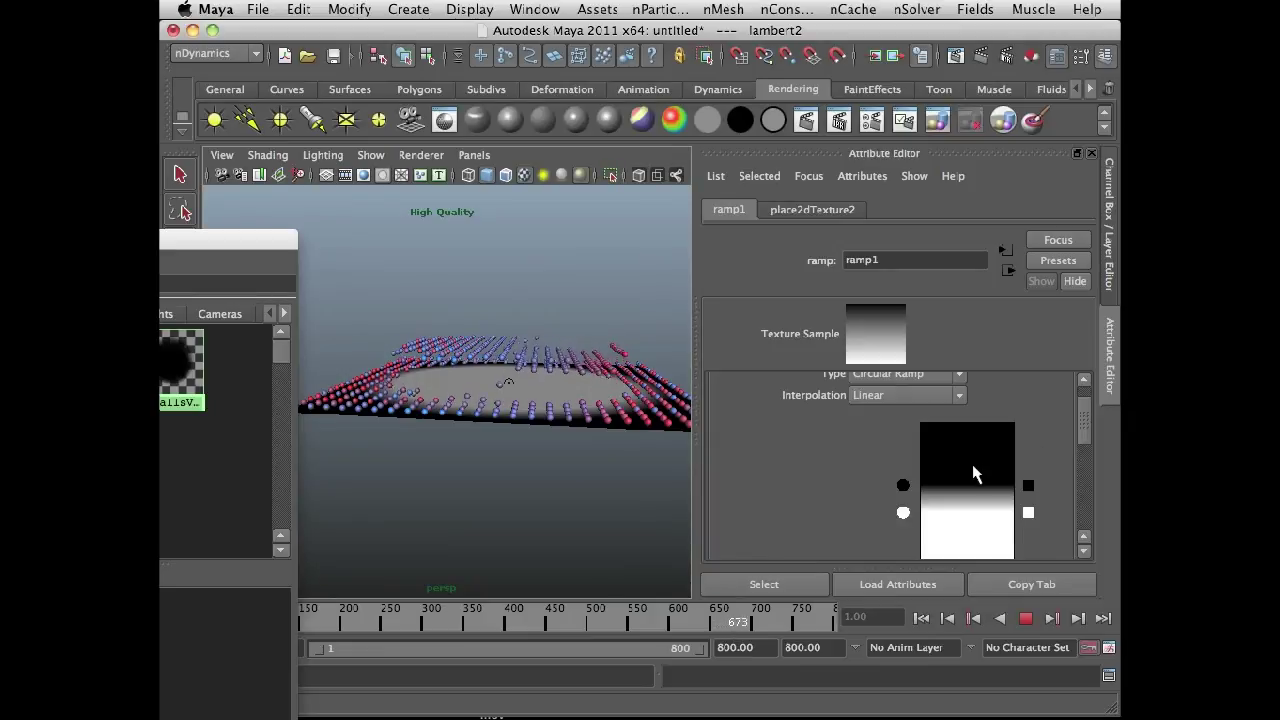
Step: Add a black ramp entry below the white one, leaving a narrow white band at 0.520
left_click_drag(976, 474, 966, 536)
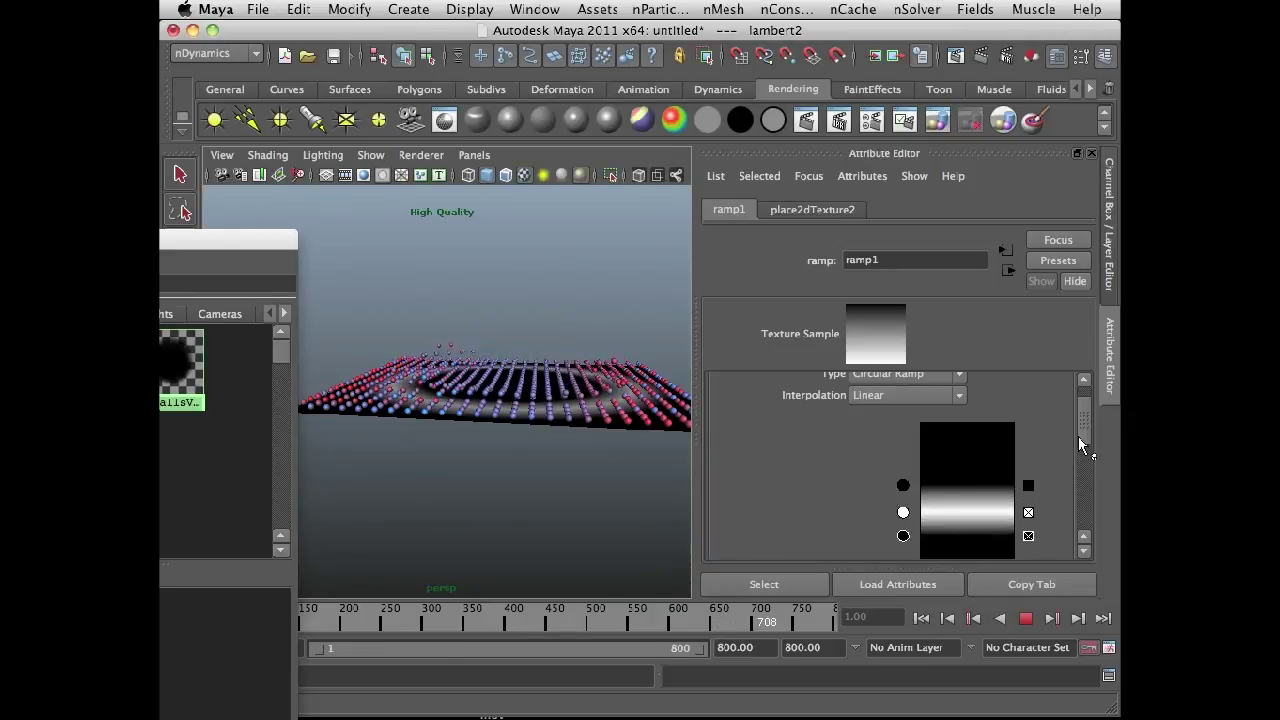
scroll(1081, 447, "down", 3)
left_click_drag(904, 491, 903, 518)
left_click_drag(903, 466, 903, 468)
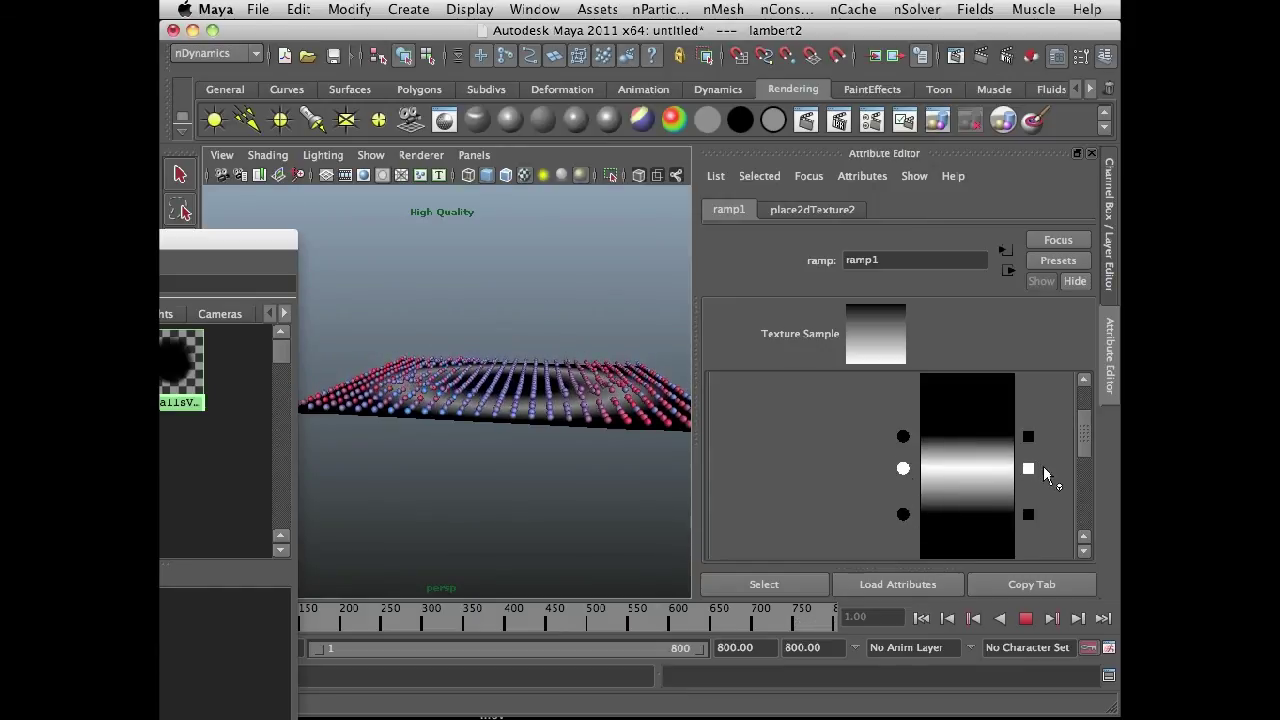
left_click_drag(1081, 439, 1075, 508)
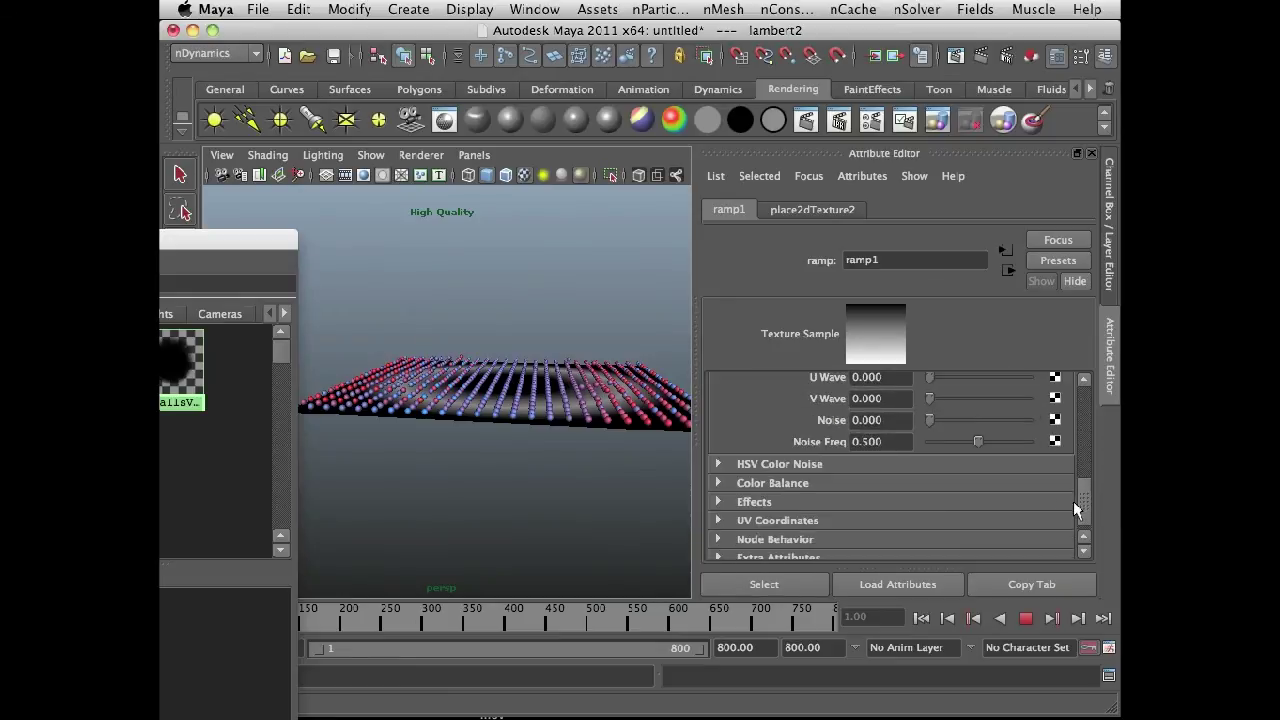
Step: Set ramp1's Color Balance Alpha Gain to 2.000 and view the particles rising in a ring
left_click(717, 483)
scroll(1081, 490, "down", 3)
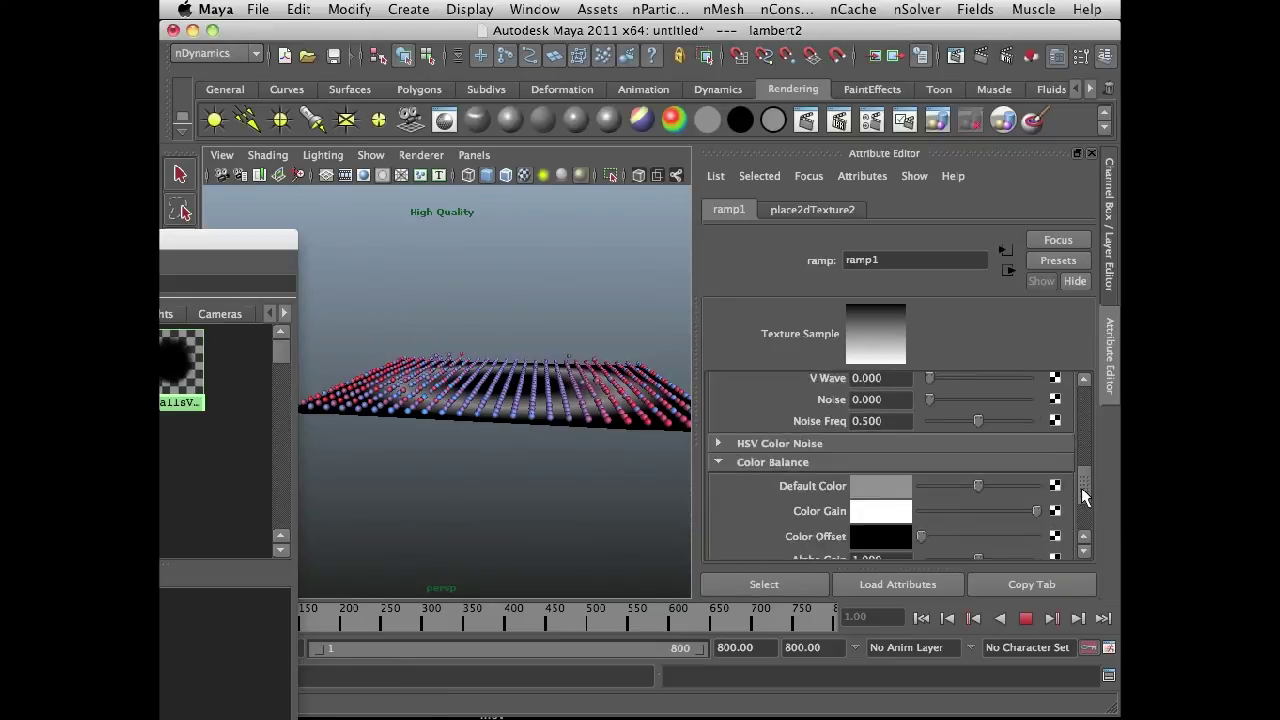
left_click_drag(980, 534, 1008, 537)
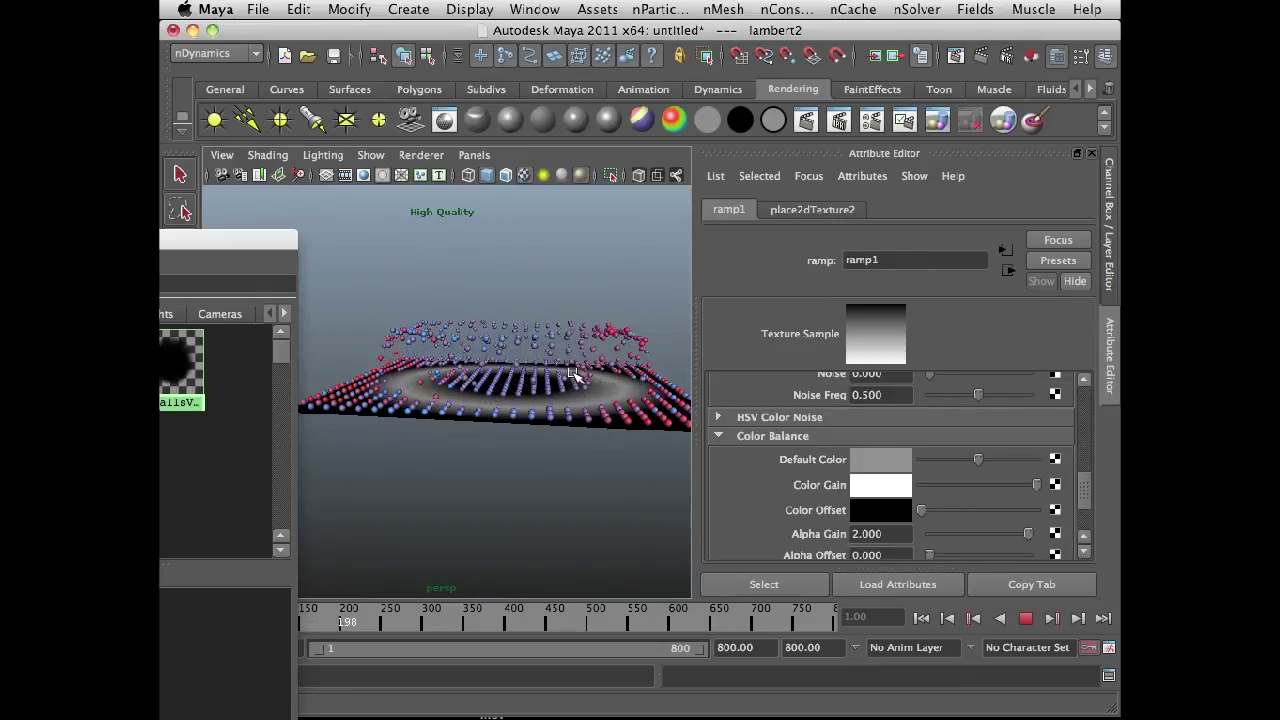
left_click_drag(573, 376, 544, 373, "alt")
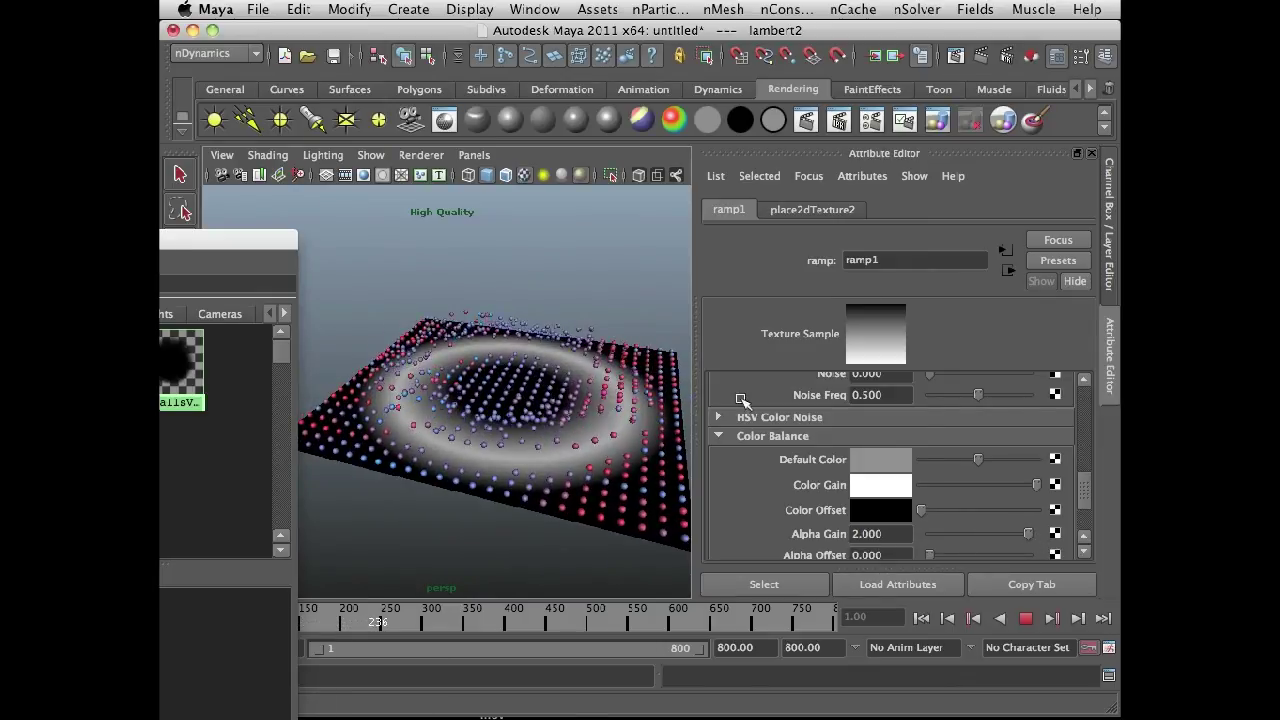